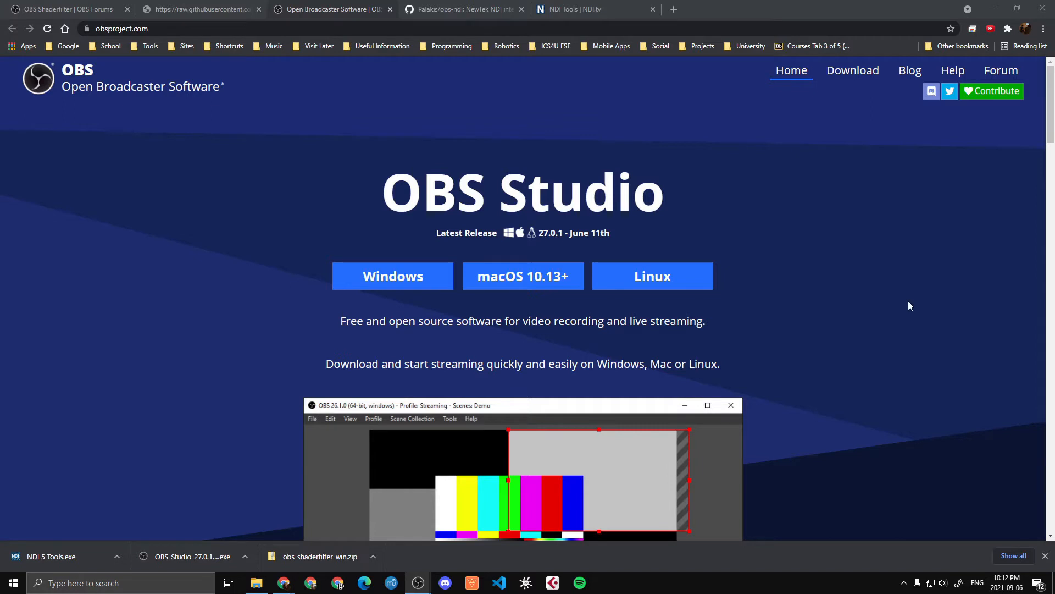
Start the Windows download of OBS Studio, cancel saving the installer, and close the welcome page.
scroll(909, 302, "down", 4)
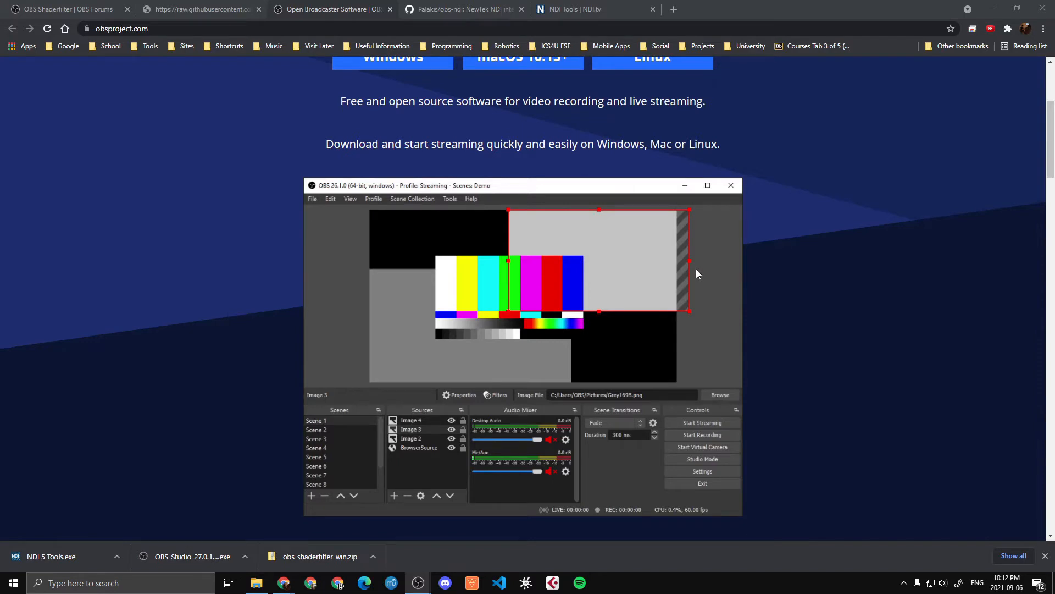
scroll(696, 273, "up", 2)
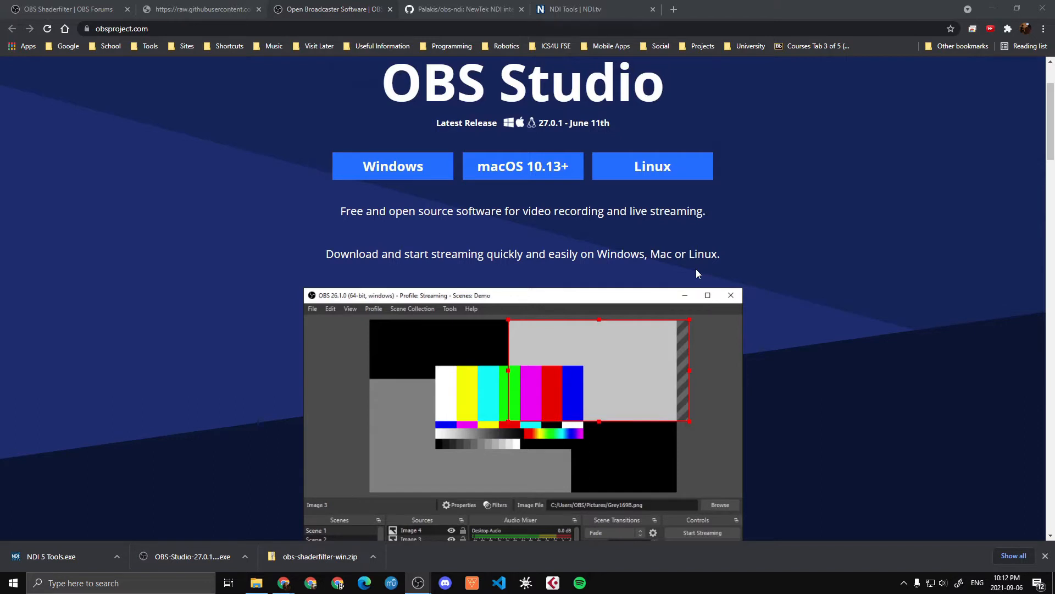
scroll(696, 270, "up", 2)
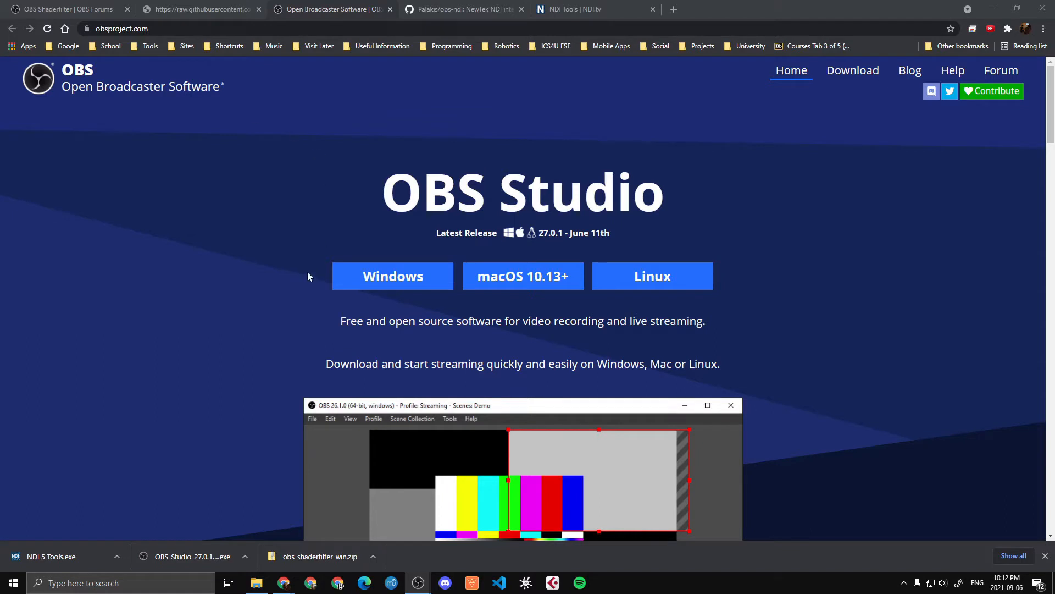
left_click(348, 282)
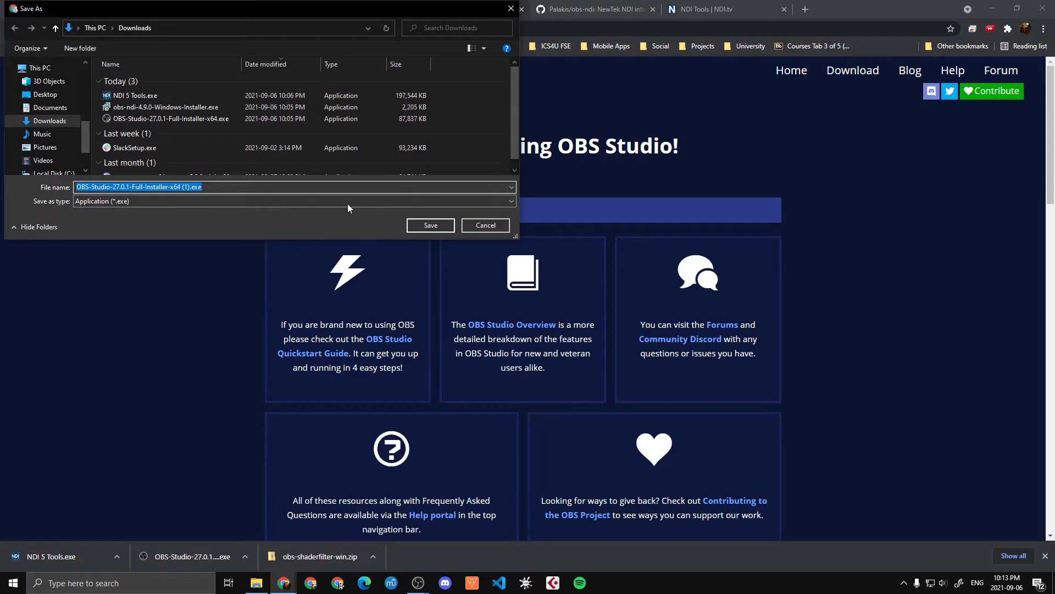
left_click(485, 225)
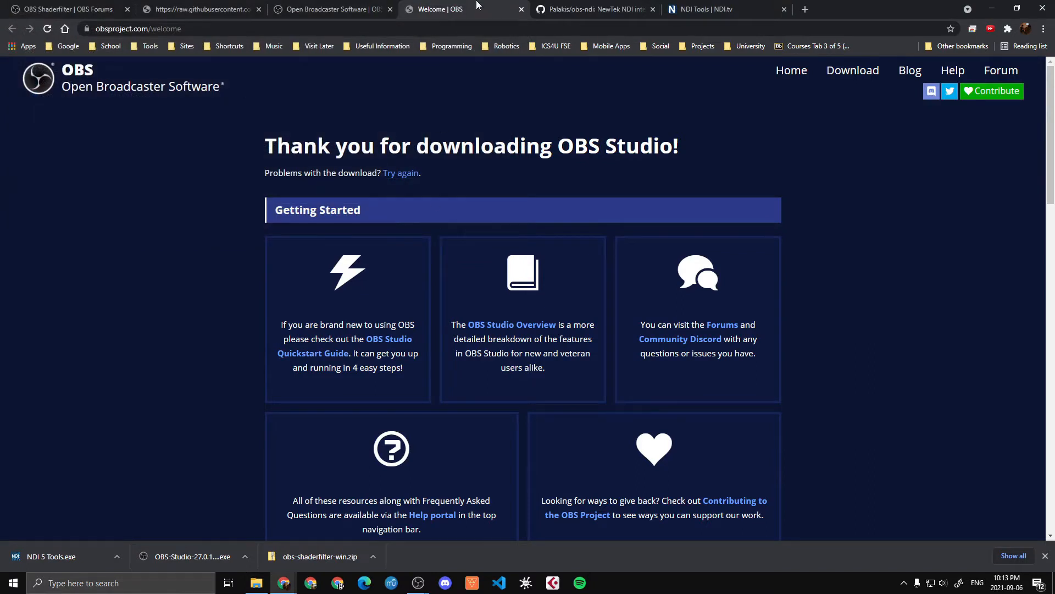
middle_click(477, 5)
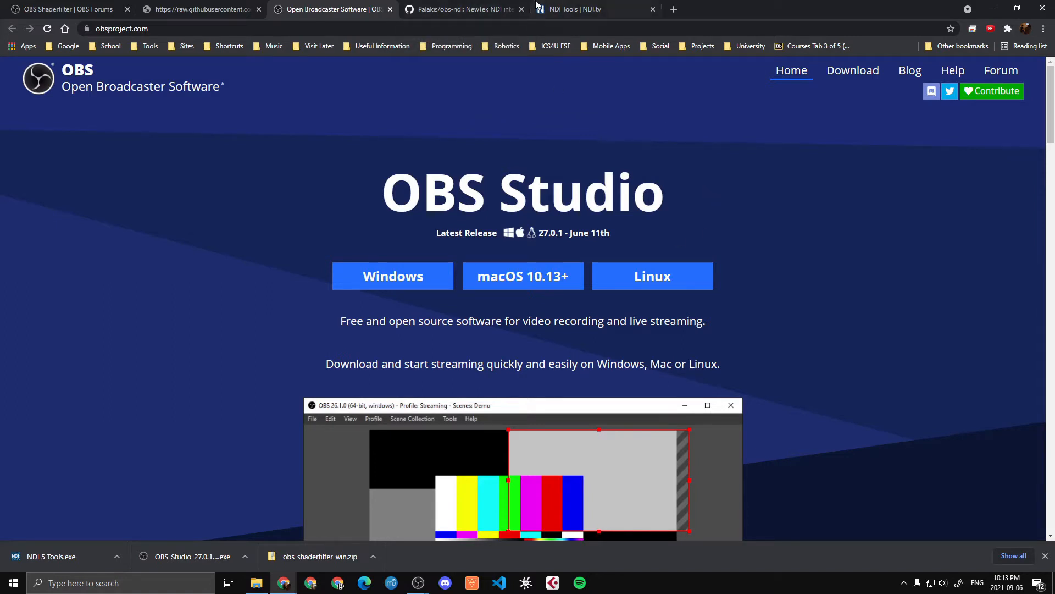
Go to the NDI Tools downloads and examine the NDI Webcam Input entry in the Mac and Windows lists.
left_click(597, 9)
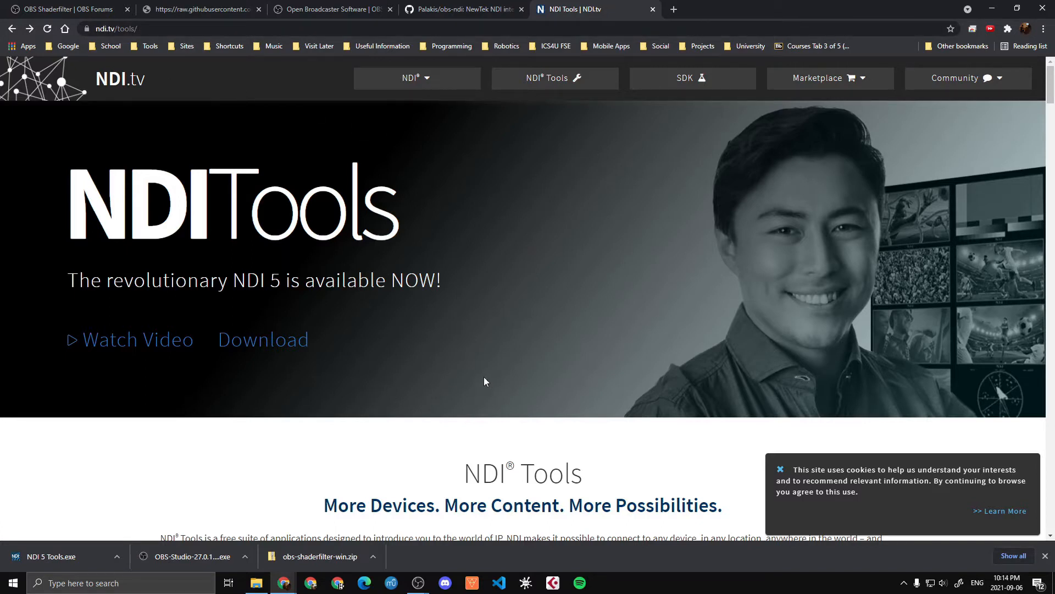
left_click(287, 343)
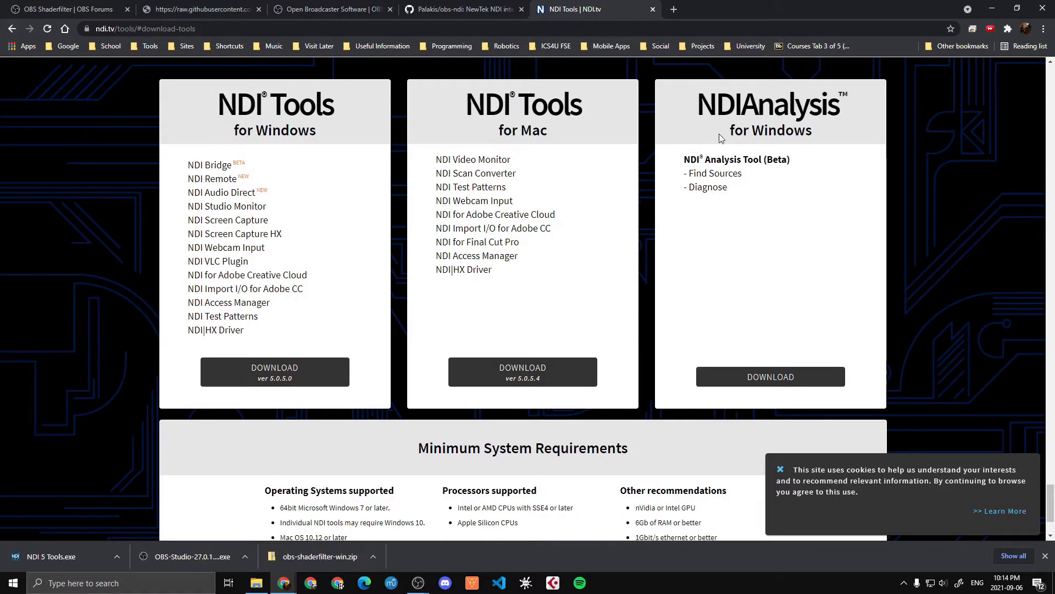
left_click_drag(513, 201, 445, 201)
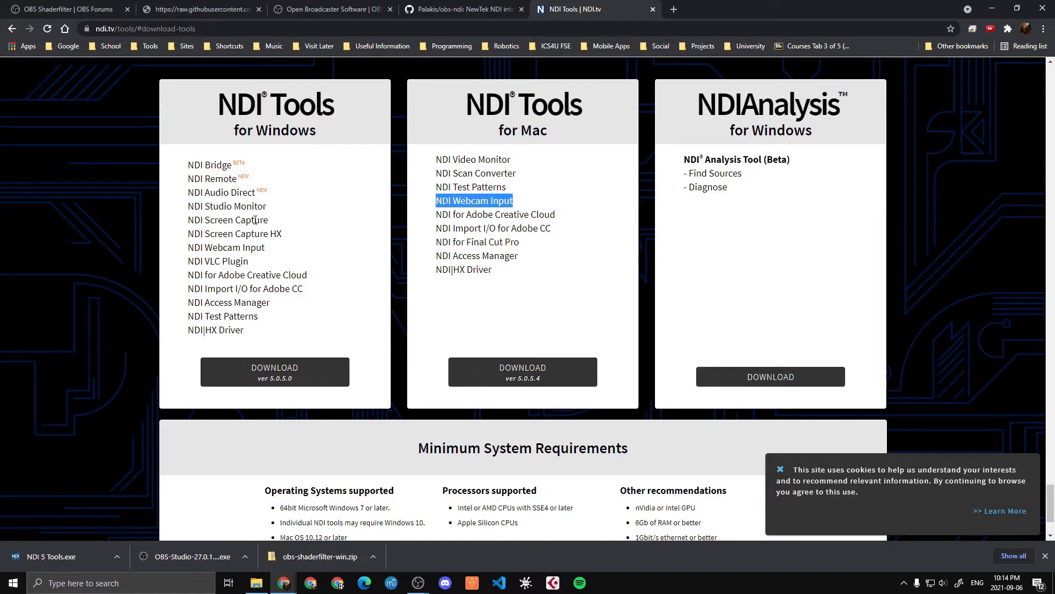
left_click_drag(268, 254, 189, 248)
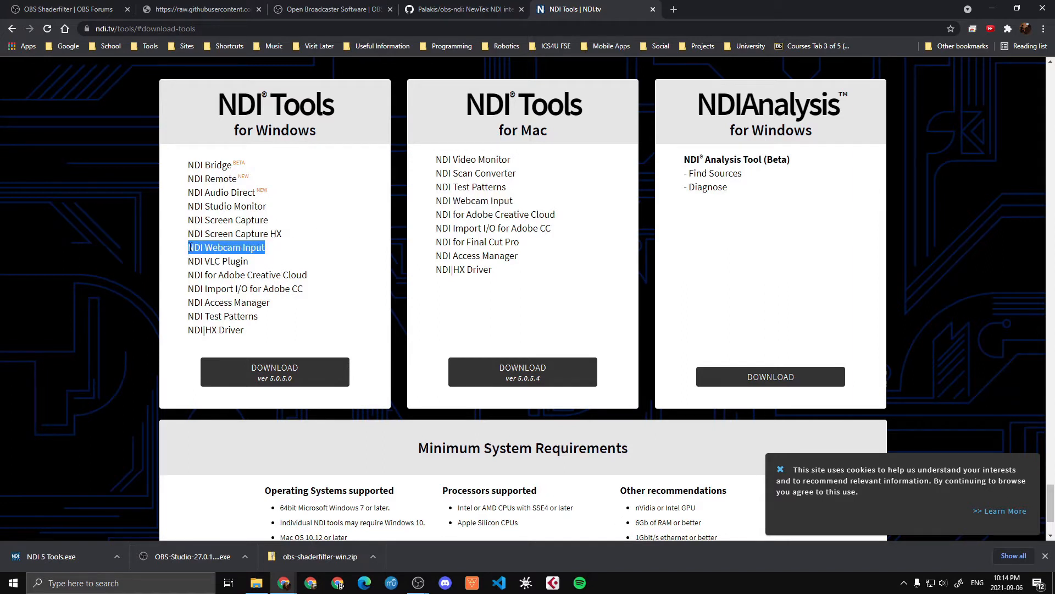
left_click(301, 256)
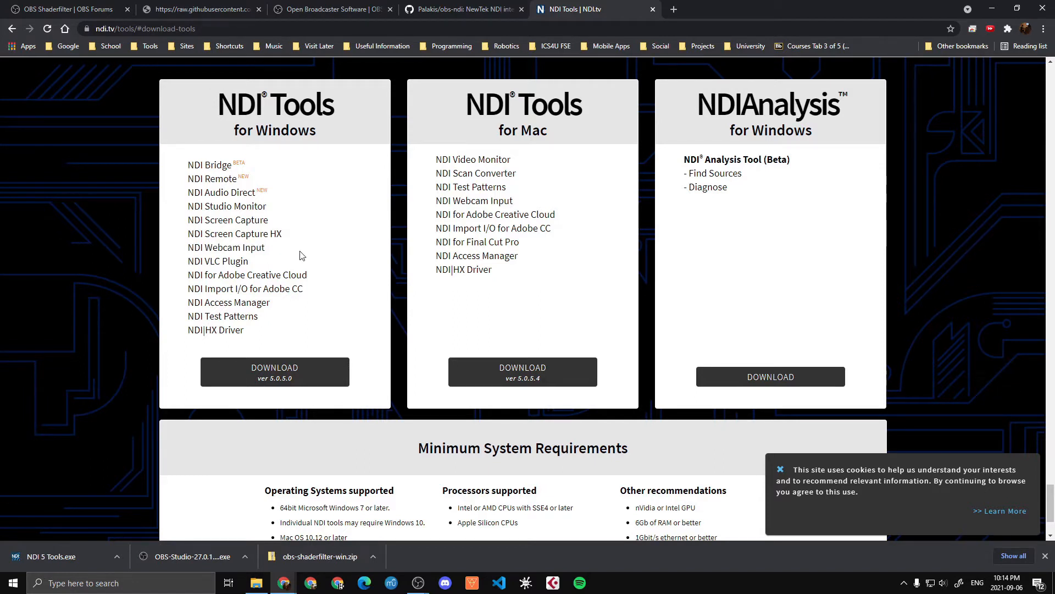
Open the NDI Tools for Windows download form, view its industry options, and close it without submitting.
left_click(296, 371)
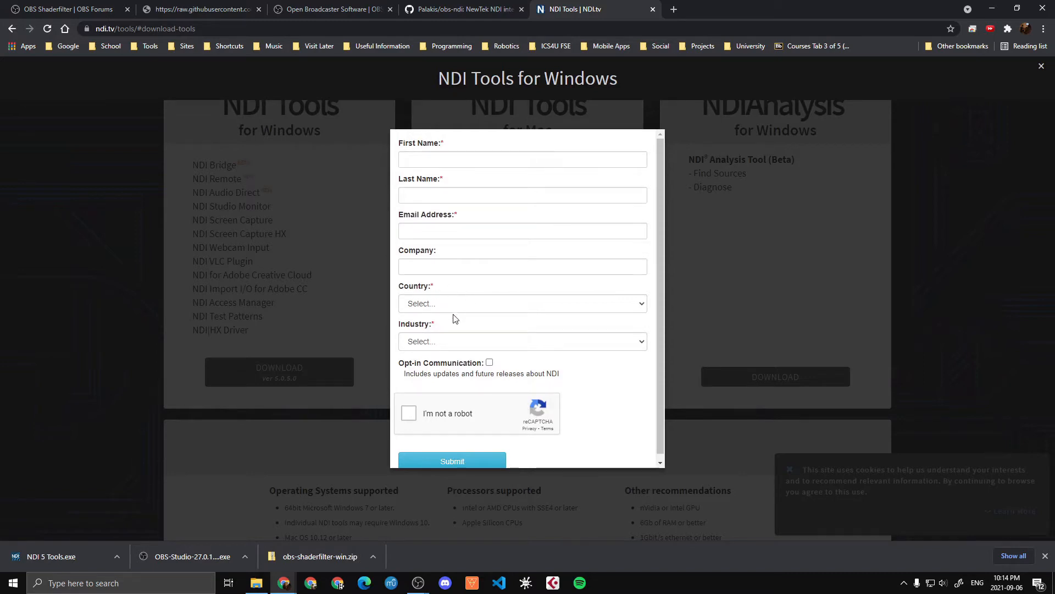
left_click(489, 342)
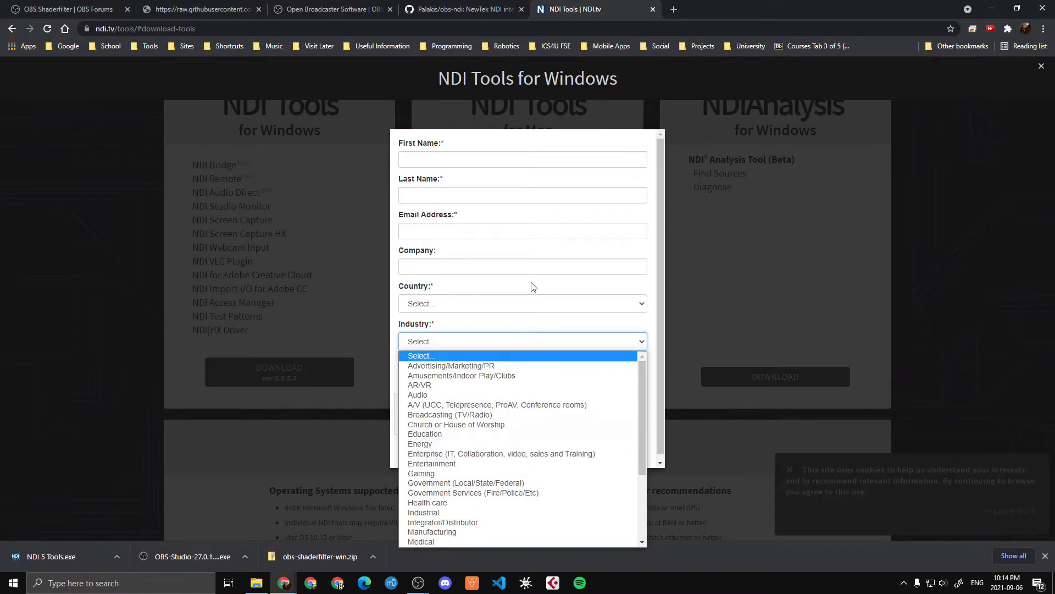
left_click(534, 336)
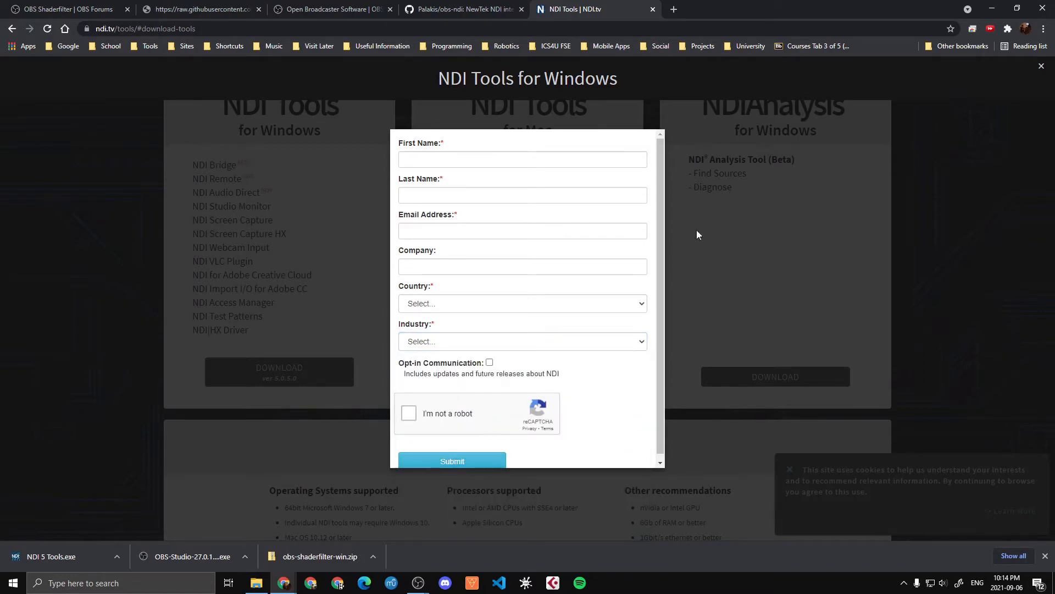
left_click(864, 243)
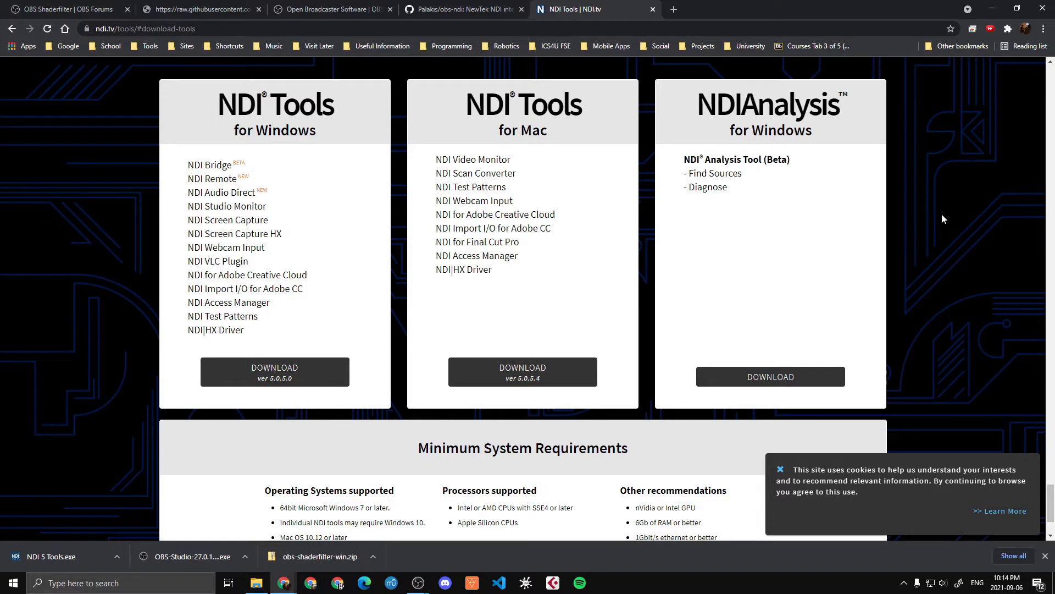
Look over the obs-ndi GitHub repository and open its releases page.
left_click(464, 9)
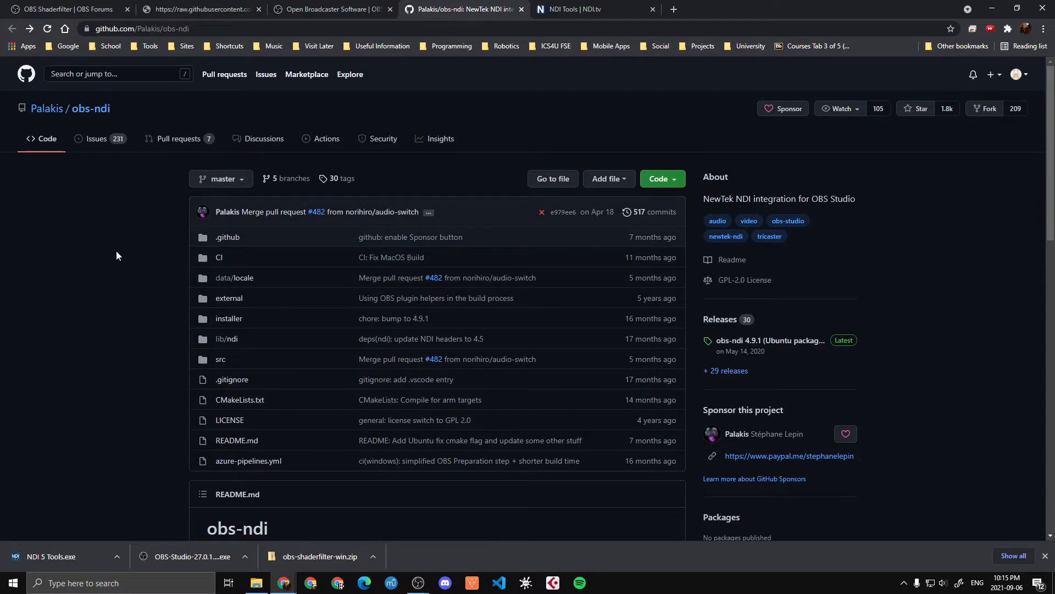
scroll(117, 255, "down", 4)
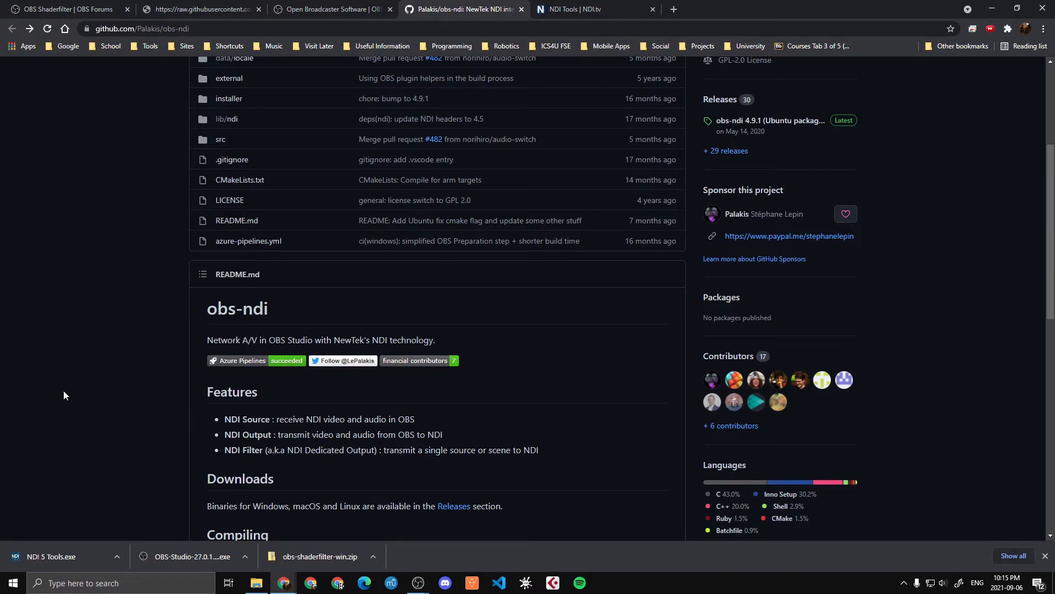
scroll(64, 394, "up", 4)
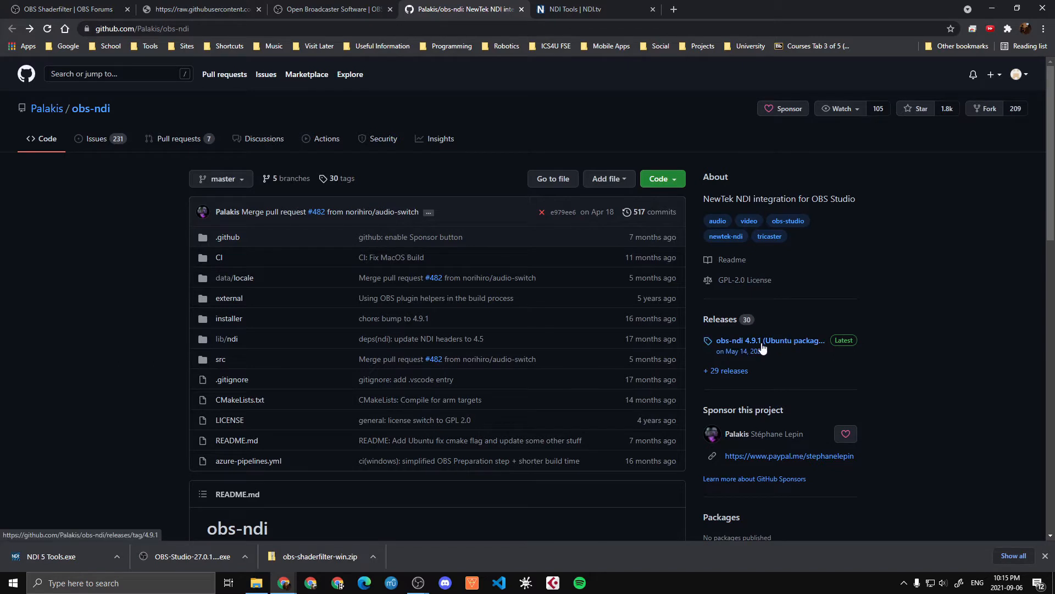
left_click(727, 326)
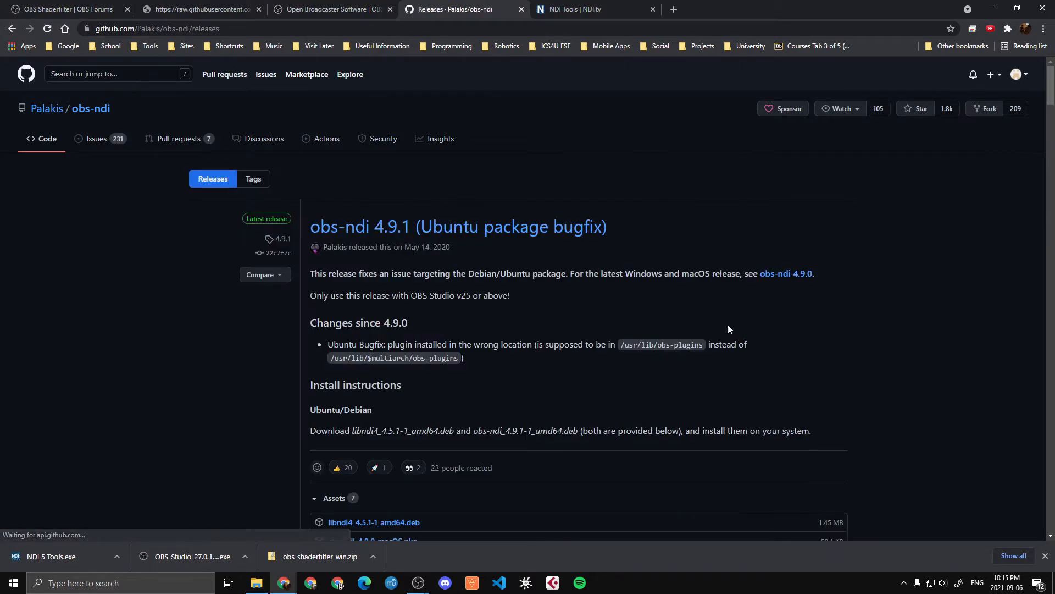
Find the assets of the obs-ndi 4.9.1 release, request obs-ndi-4.9.0-Windows-Installer.exe, and cancel saving it.
scroll(729, 328, "down", 6)
scroll(730, 329, "up", 2)
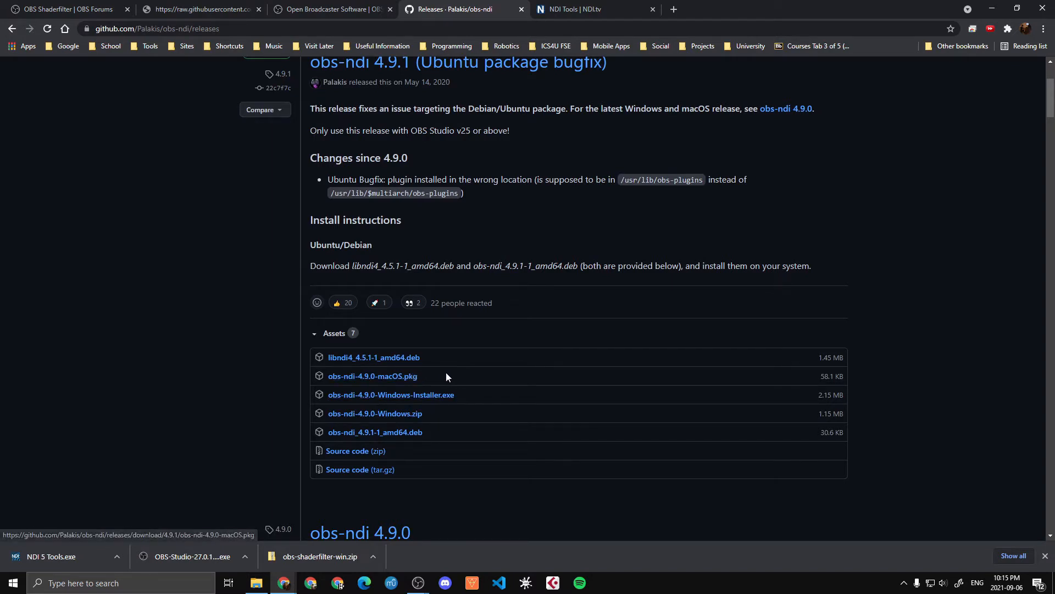
left_click(440, 400)
left_click(486, 226)
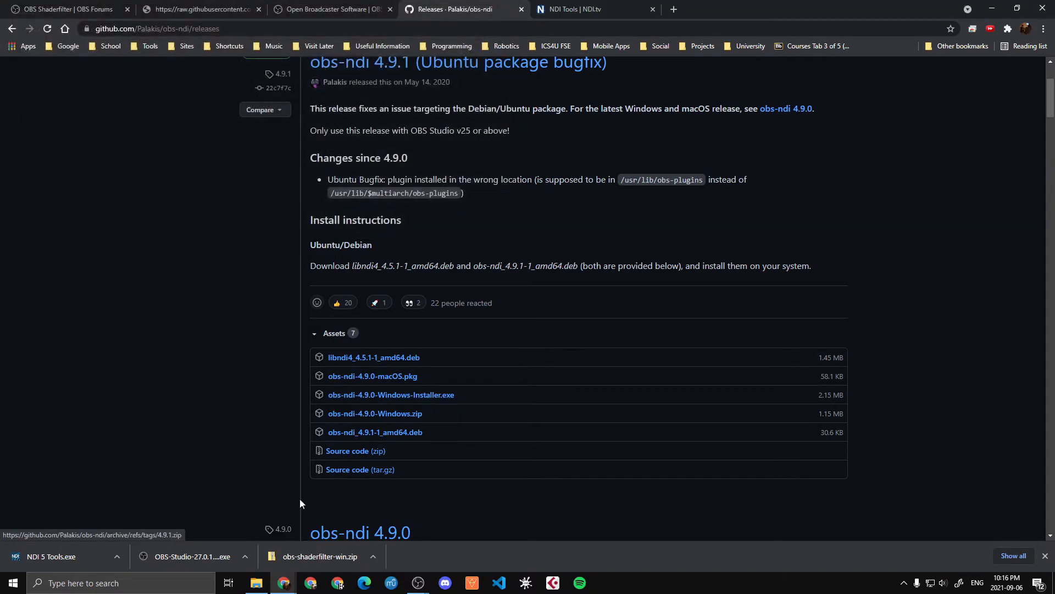
Run obs-ndi-4.9.0-Windows-Installer.exe from the Downloads folder, go through setup with full installation, and exit before installing.
left_click(256, 583)
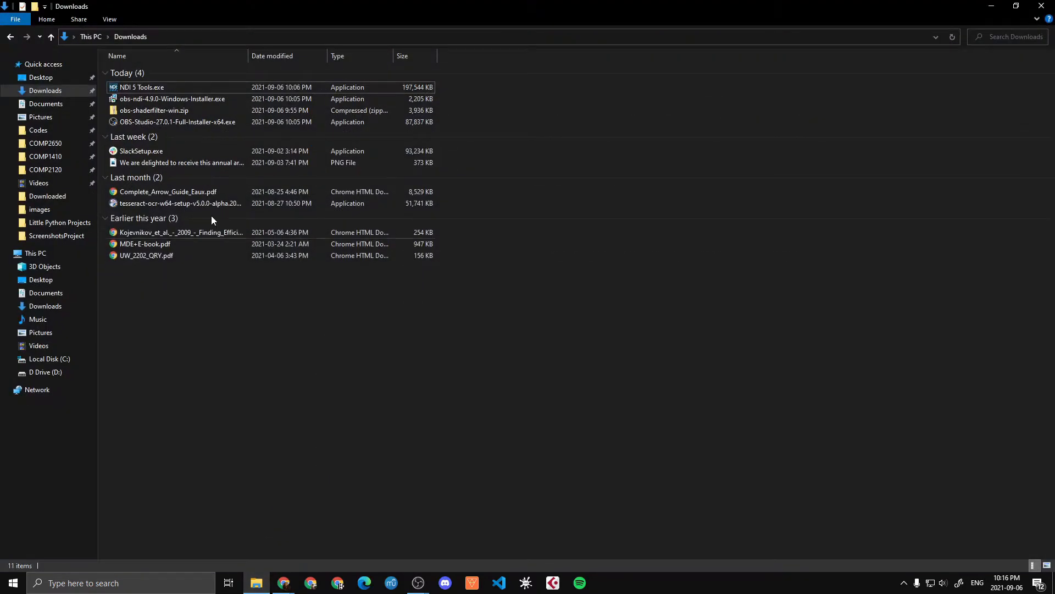
left_click(206, 100)
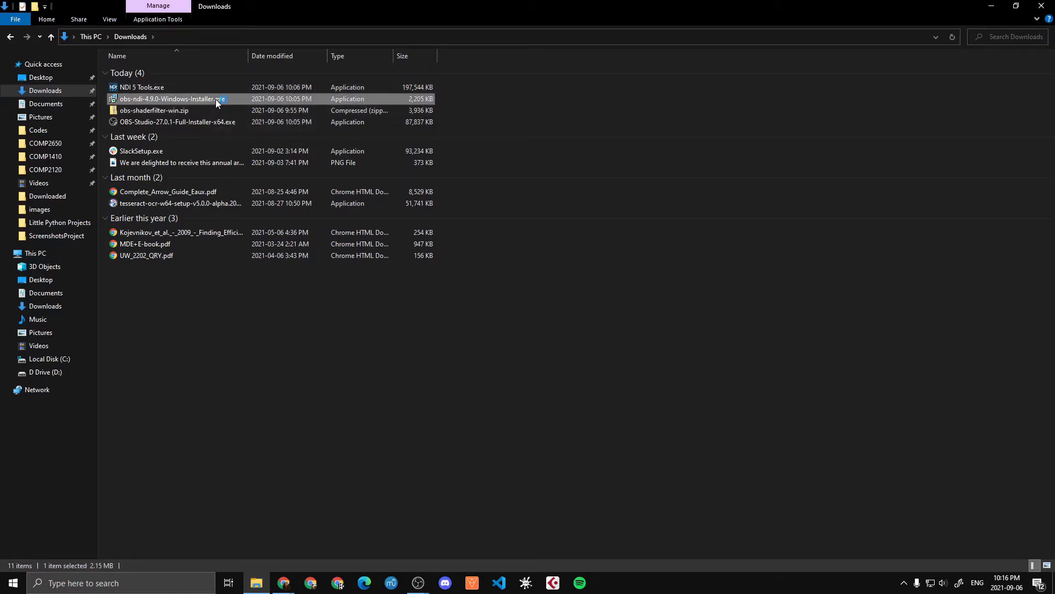
double_click(215, 99)
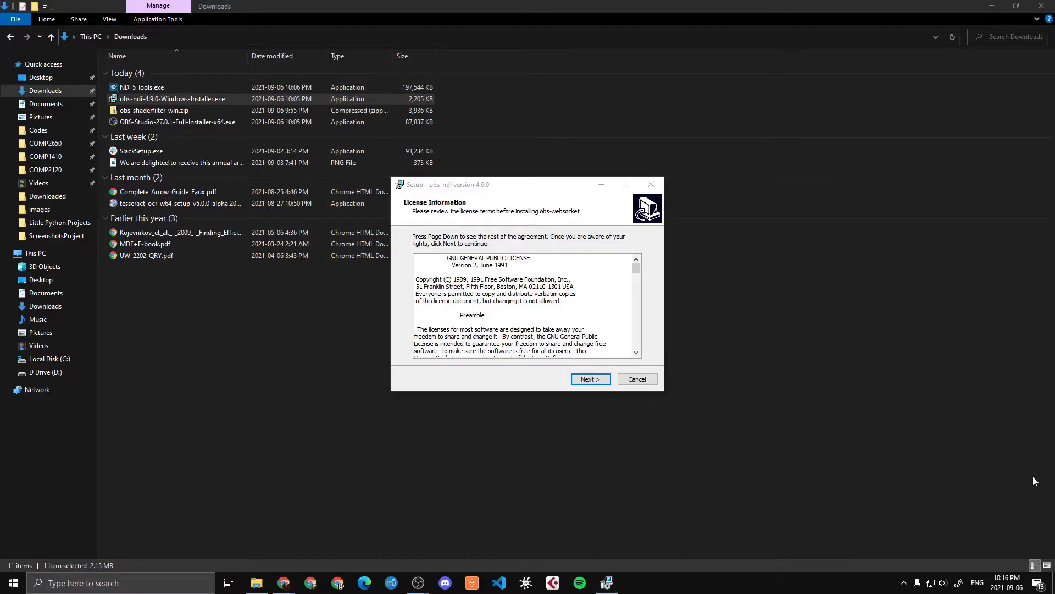
left_click(603, 379)
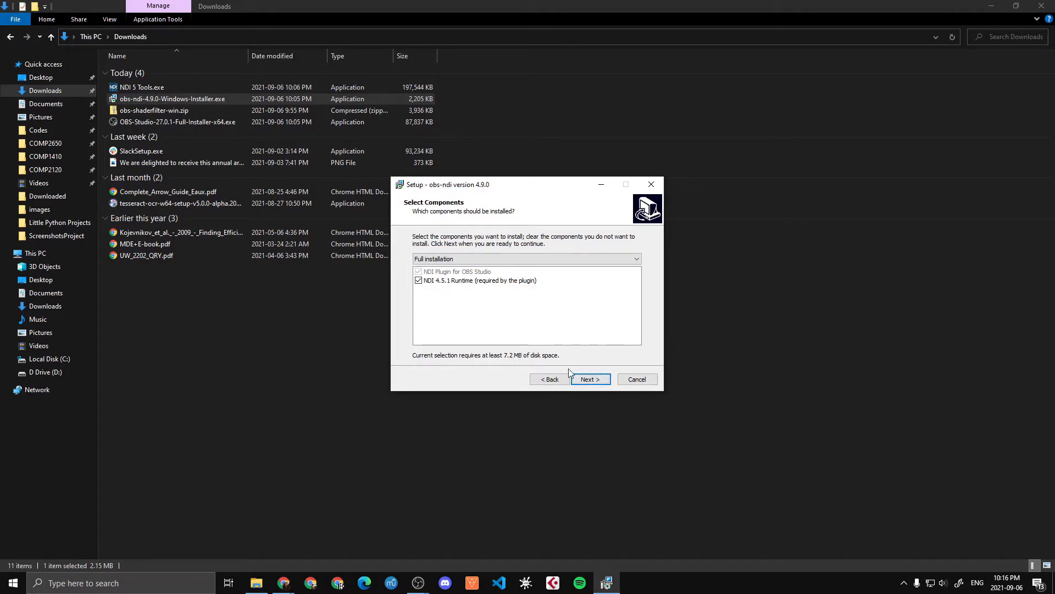
left_click(589, 381)
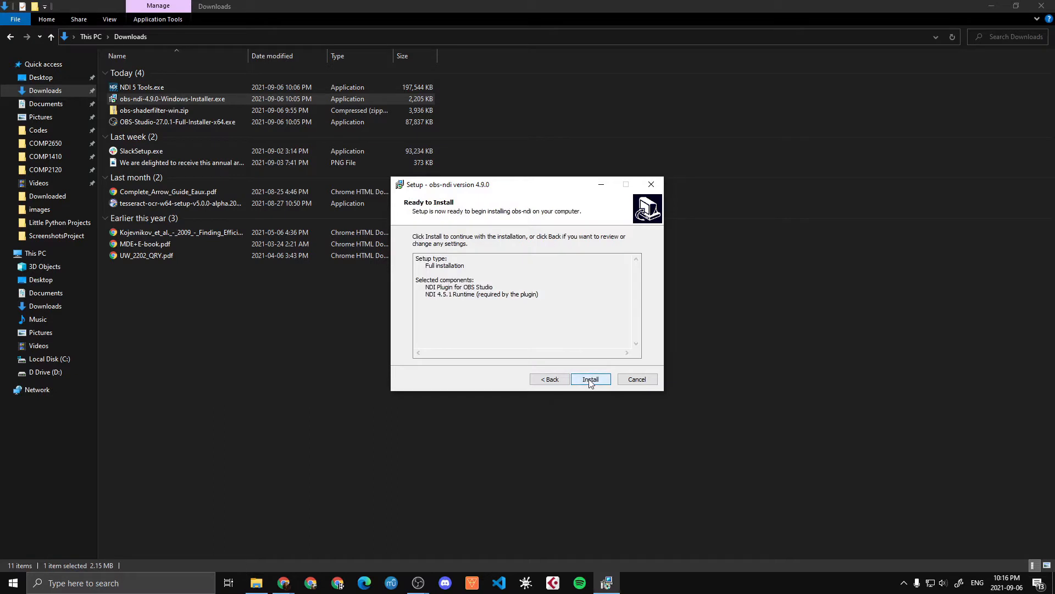
left_click(634, 380)
left_click(583, 348)
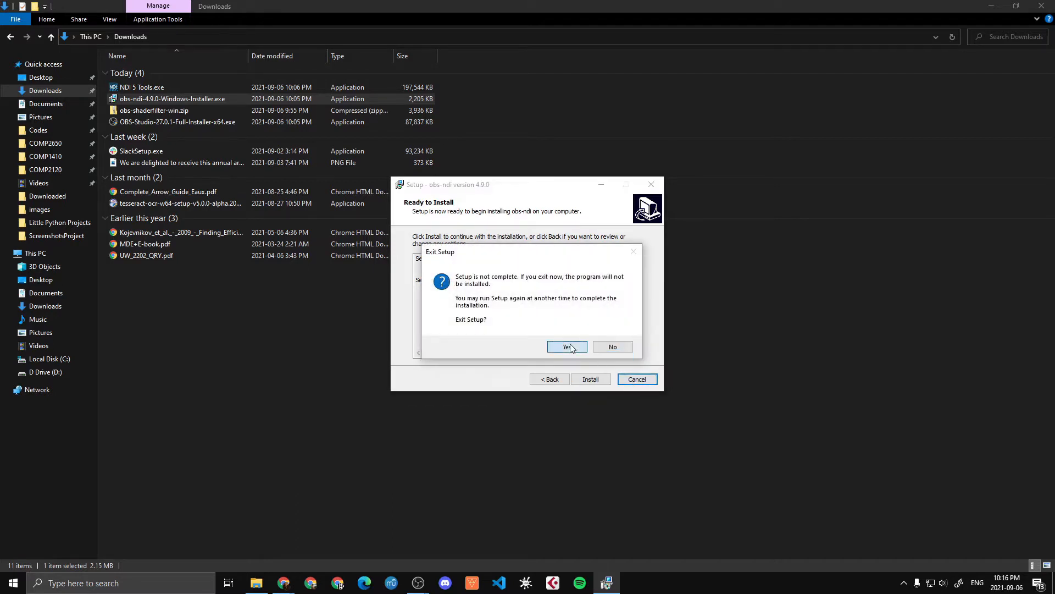
Minimize the browser, switch to the OBS window with the Demo profile, and reposition it on the desktop.
key("alt+Tab")
left_click(992, 8)
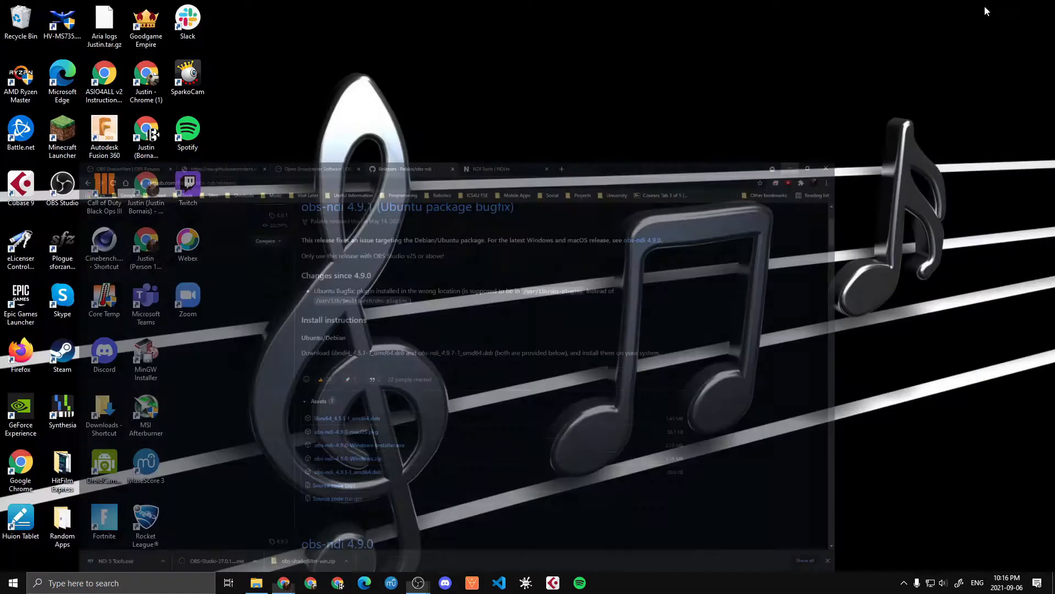
mouse_move(418, 582)
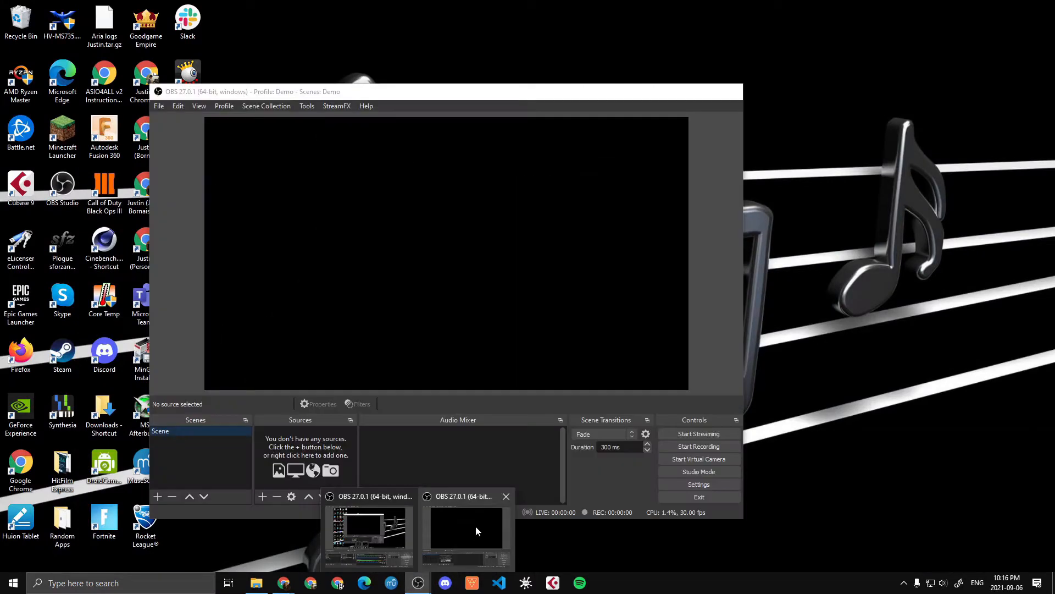
left_click(476, 525)
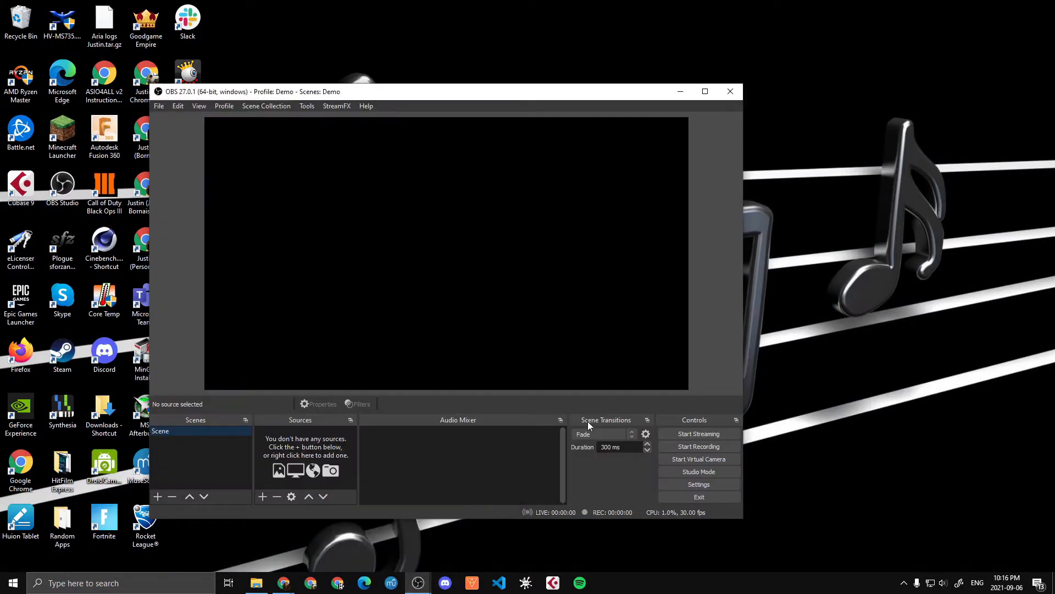
left_click_drag(562, 88, 629, 78)
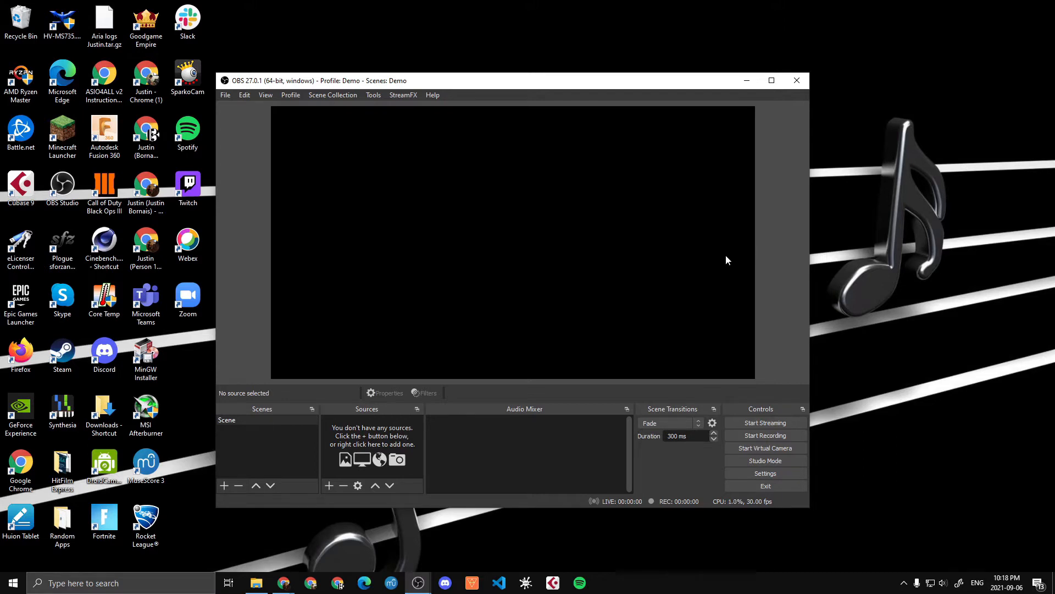
Examine the video resolution and frame rate settings in OBS, and close the settings without changes.
left_click(226, 95)
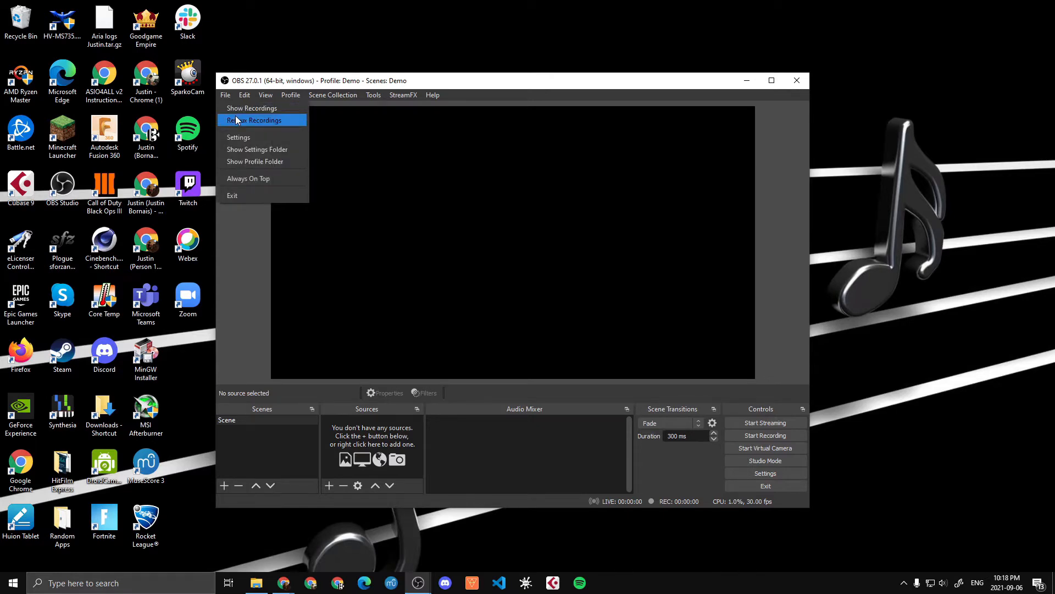
left_click(239, 138)
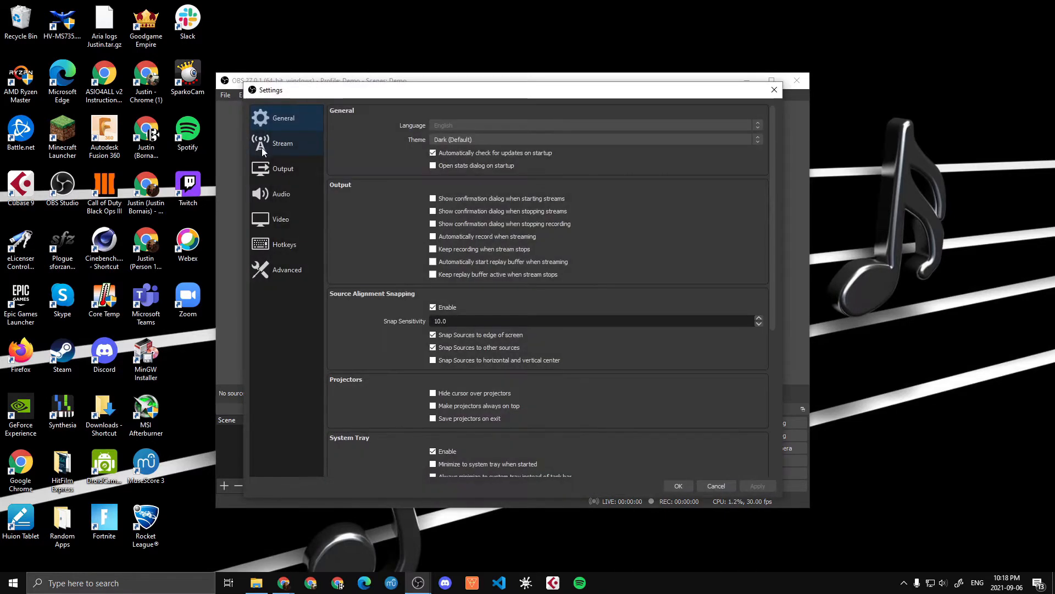
left_click(280, 220)
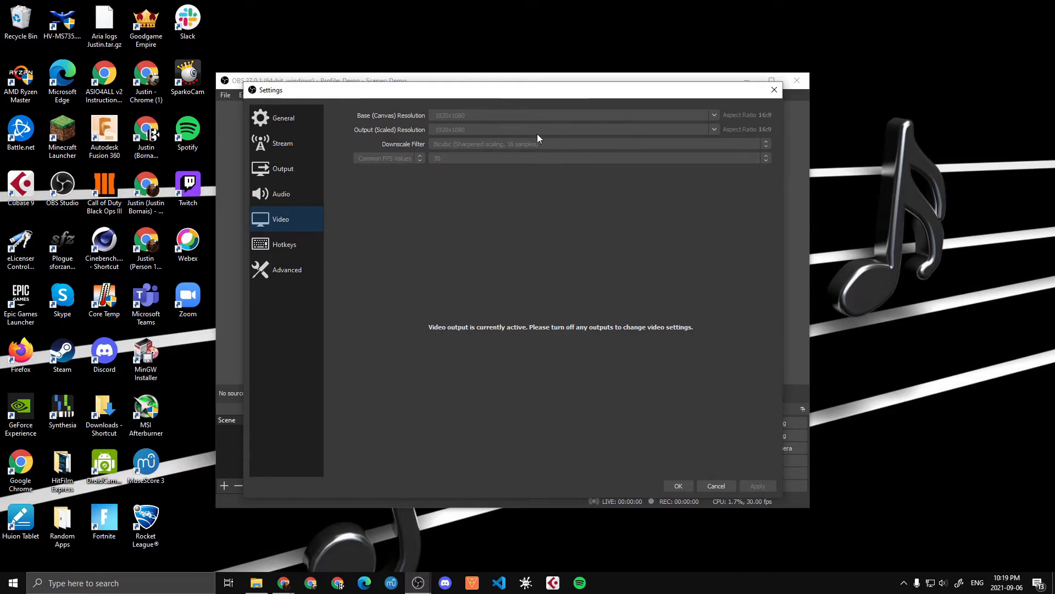
left_click(722, 488)
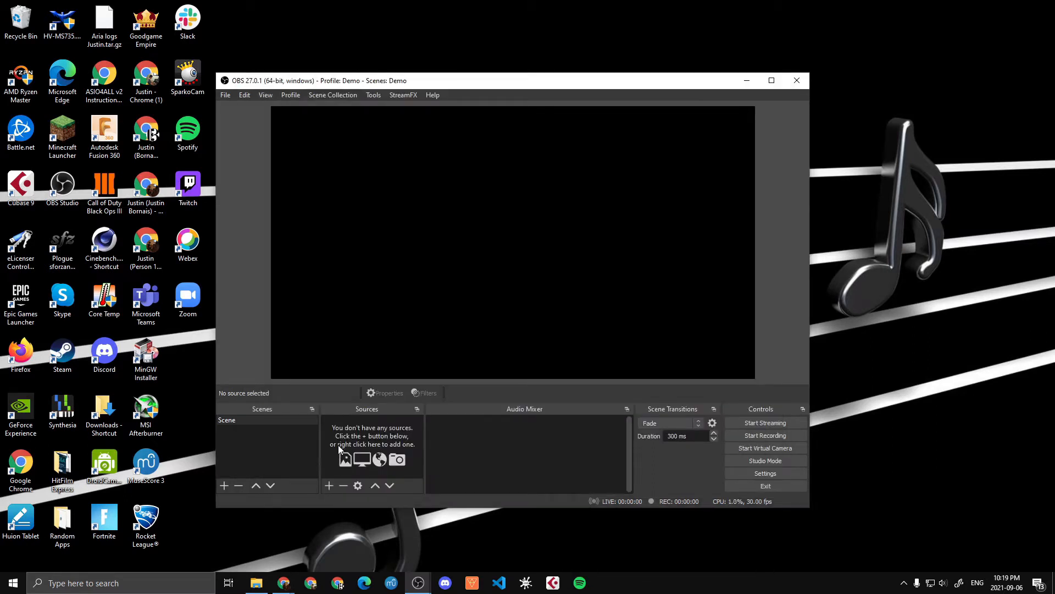
Add a Video Capture Device source named Side View that uses the first USB Camera in the device list.
left_click(330, 485)
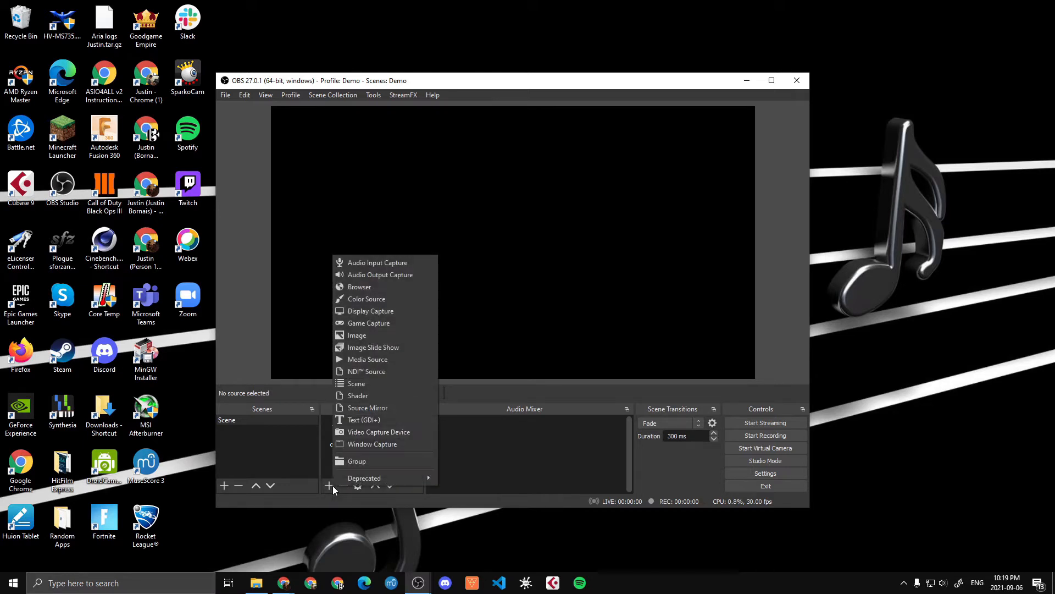
left_click(363, 432)
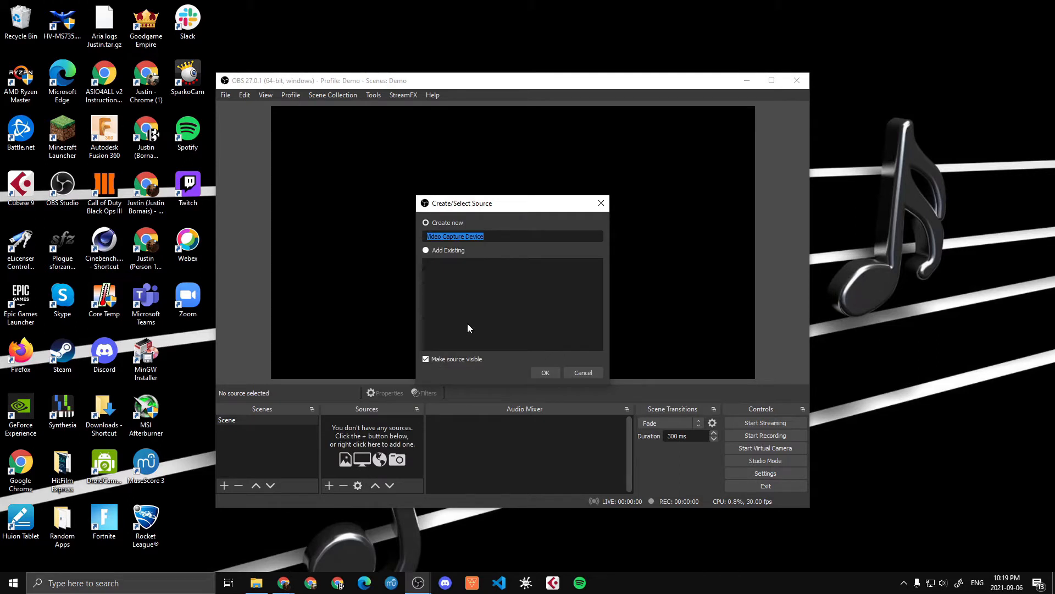
type("Side View")
key("Return")
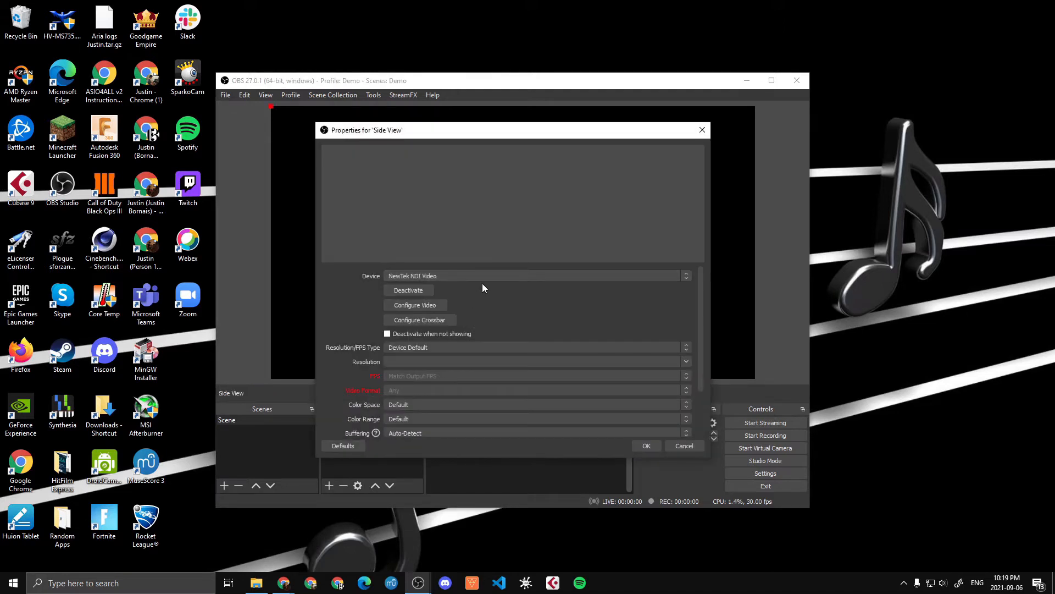
left_click(491, 277)
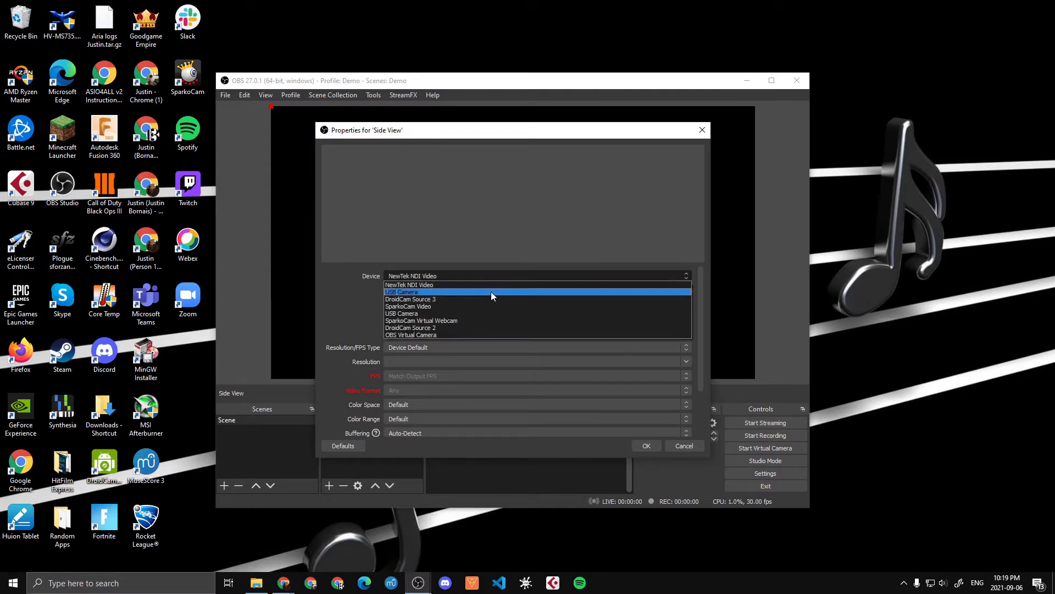
left_click(491, 291)
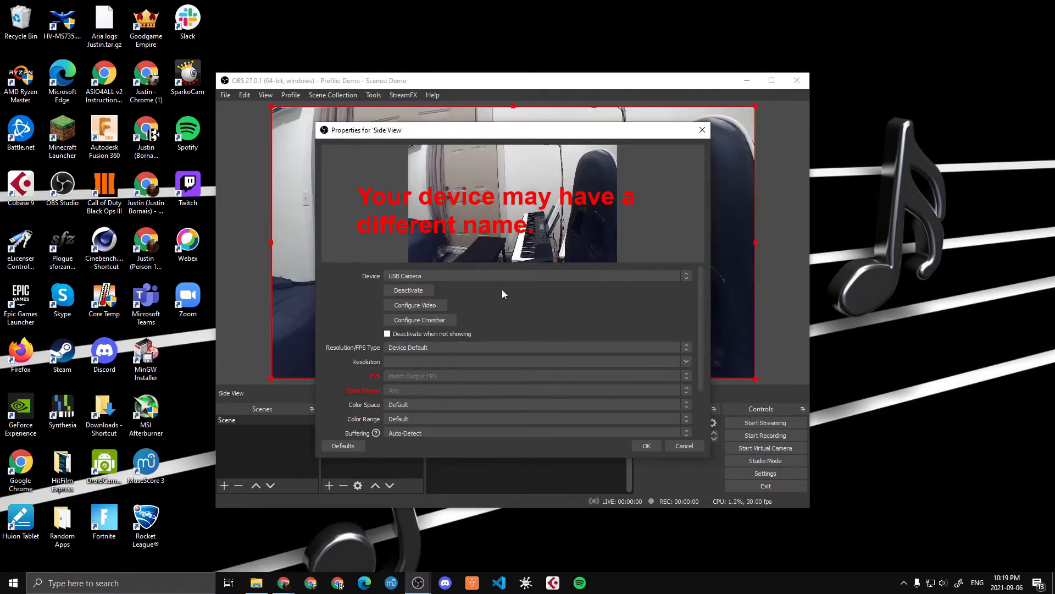
scroll(598, 322, "down", 2)
scroll(596, 321, "up", 2)
scroll(583, 332, "down", 1)
scroll(528, 302, "up", 1)
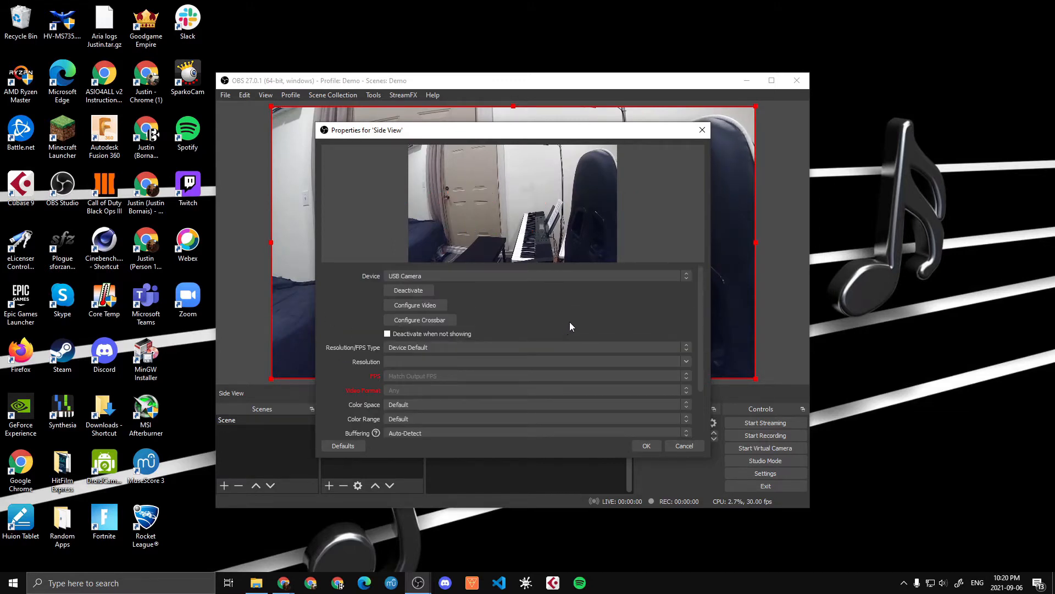
scroll(569, 324, "down", 1)
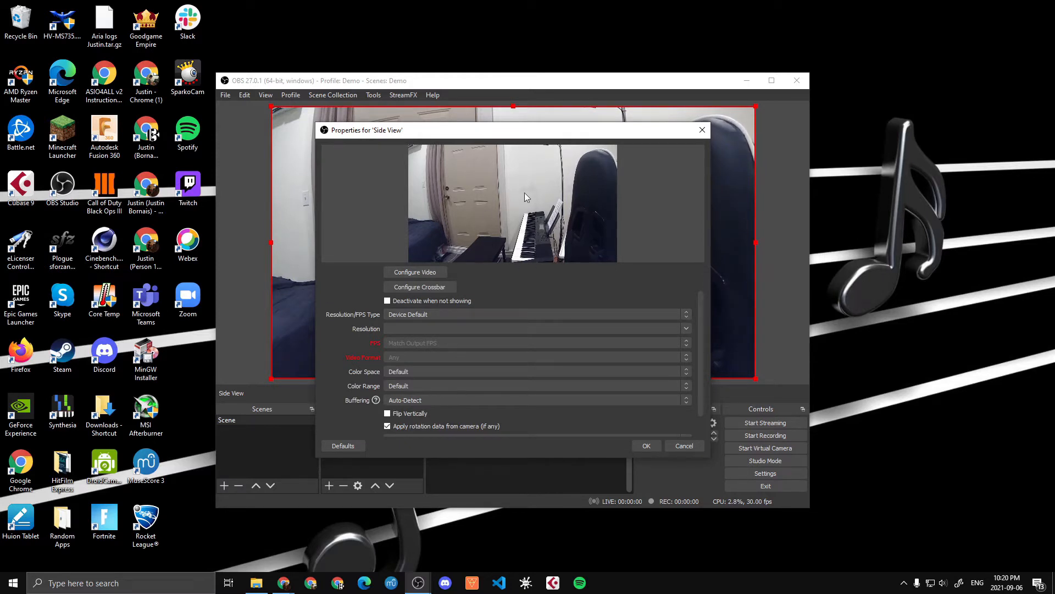
Try custom resolutions of 1920x1080, 1280x720, 640x480 and 848x480 for the Side View camera.
left_click(530, 315)
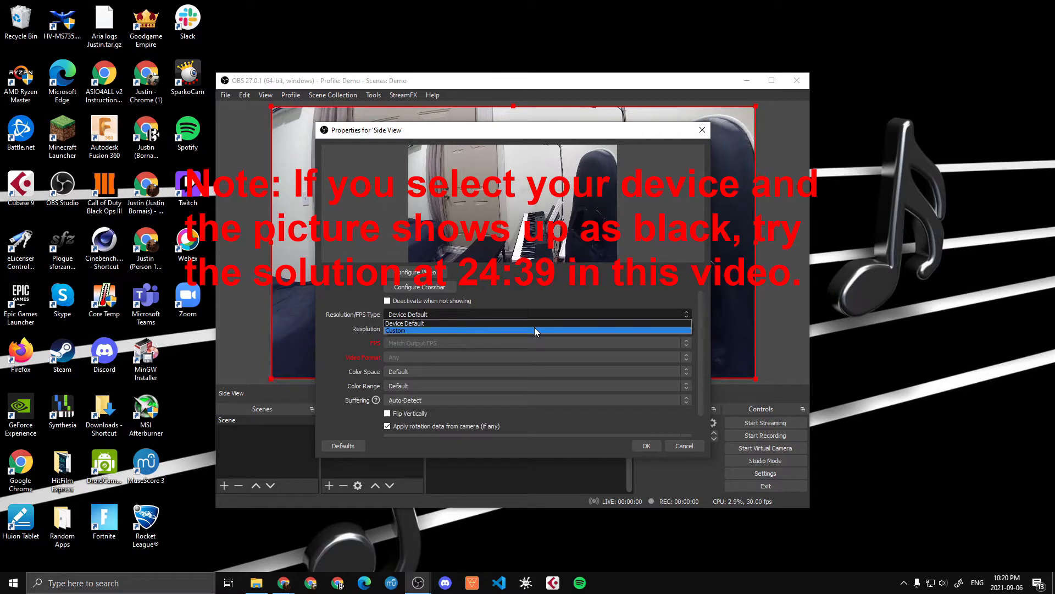
left_click(418, 332)
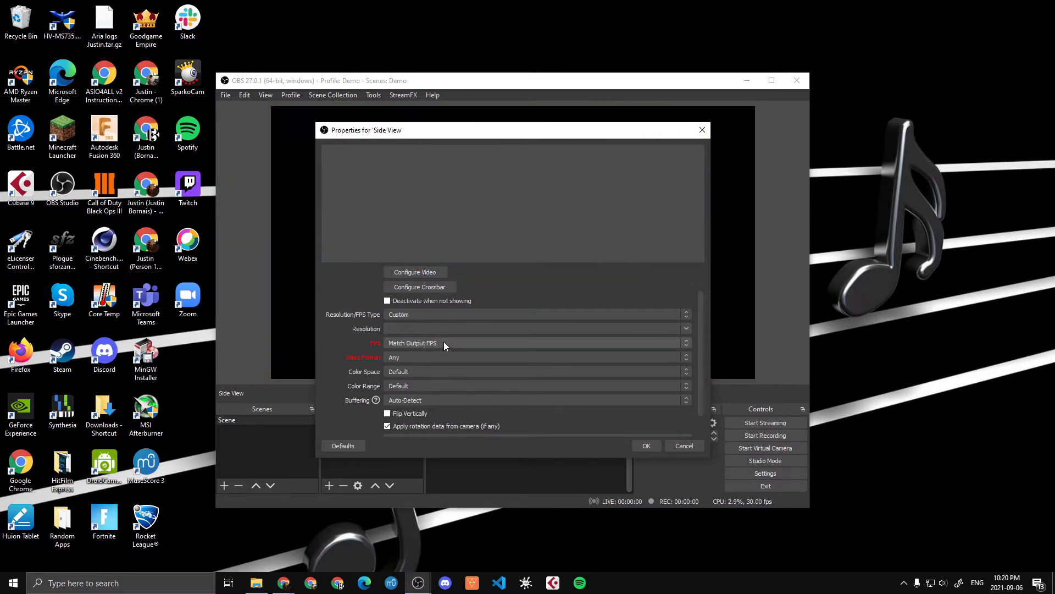
left_click(686, 329)
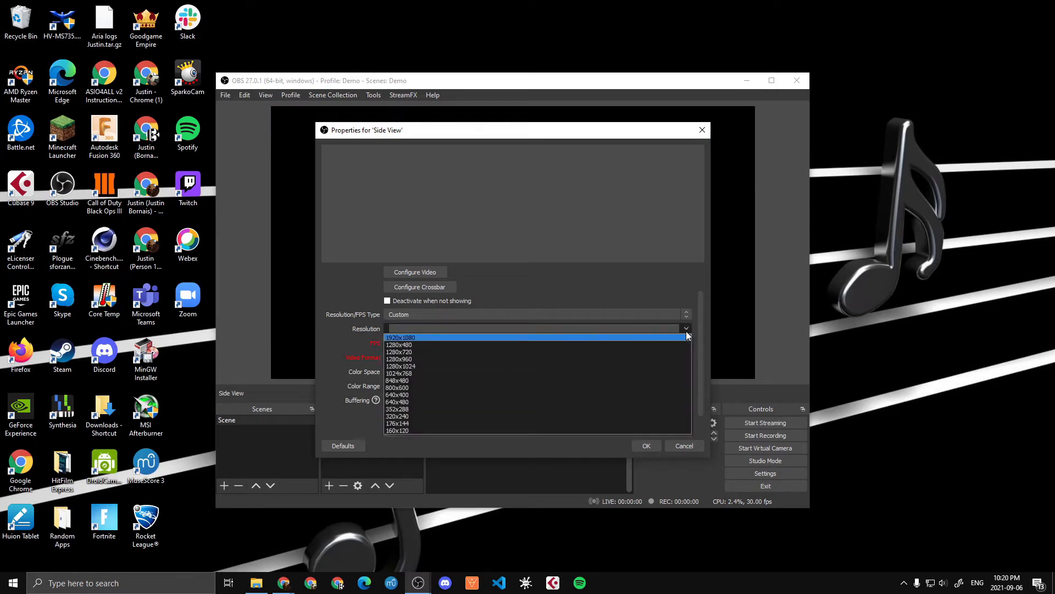
left_click(608, 339)
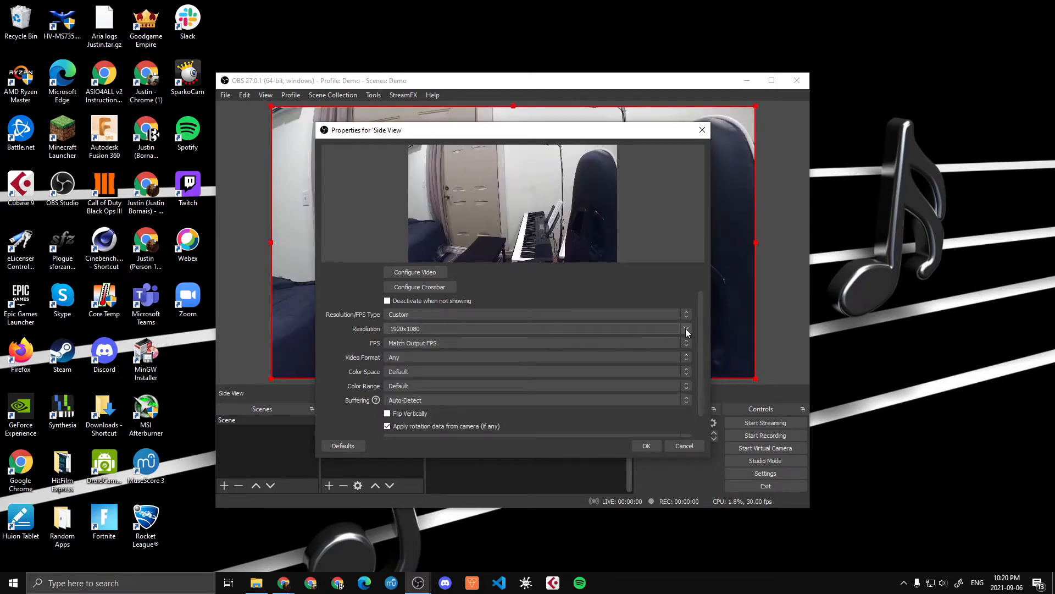
left_click(686, 330)
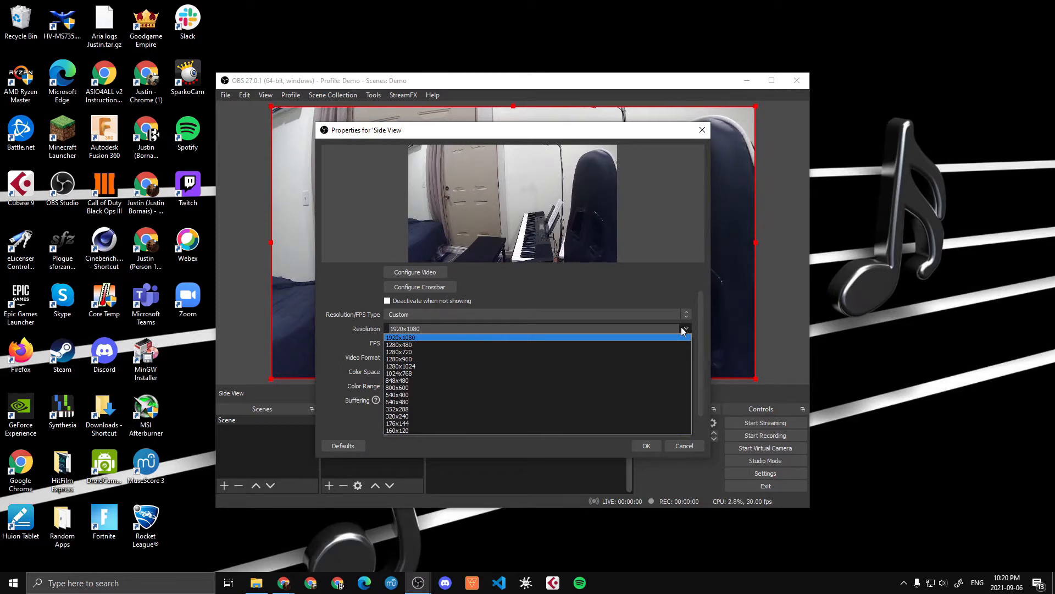
left_click(598, 352)
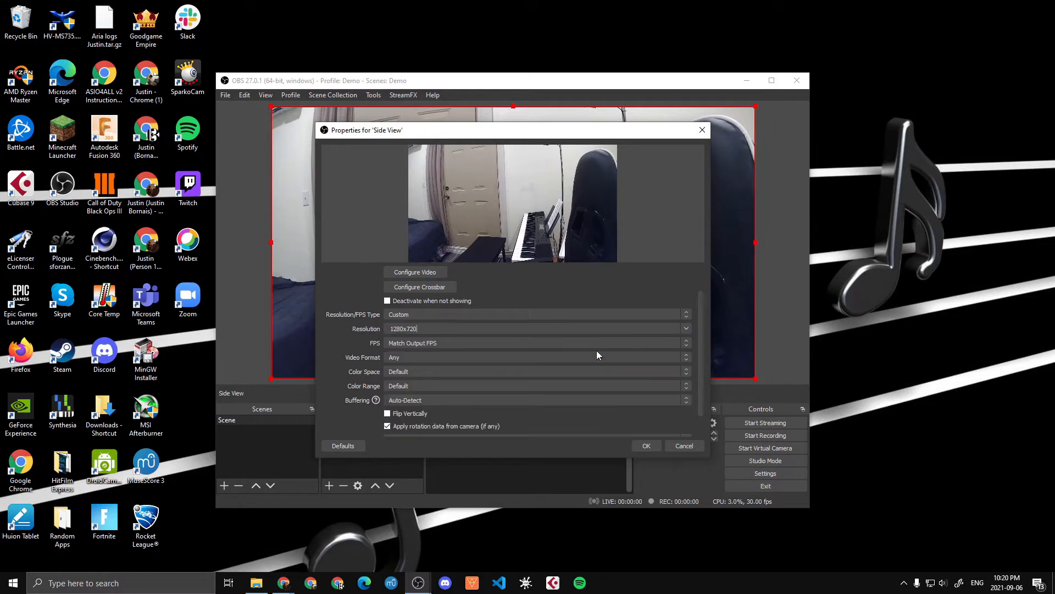
left_click(684, 330)
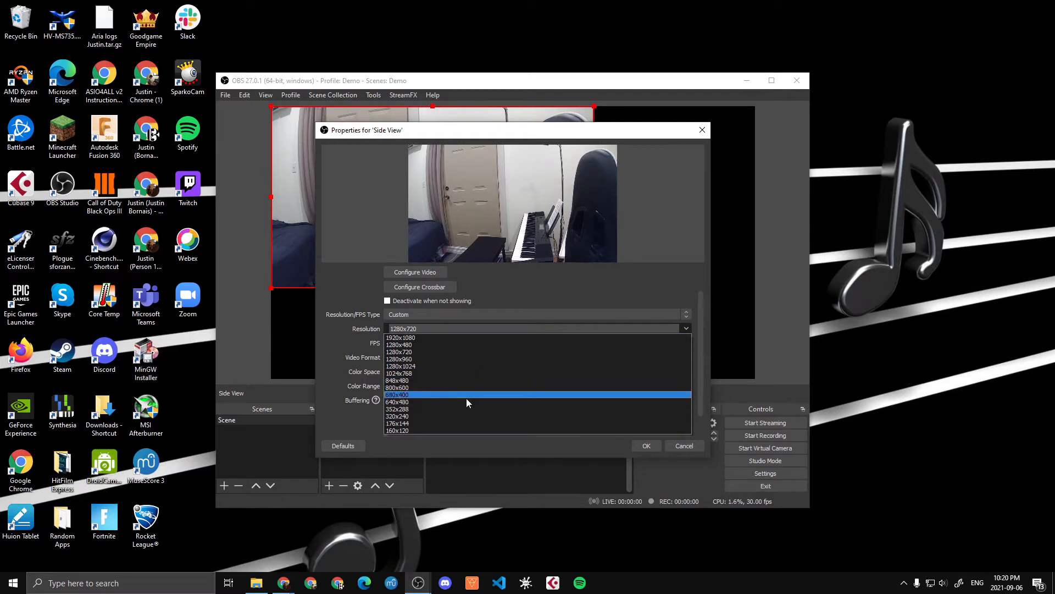
left_click(426, 402)
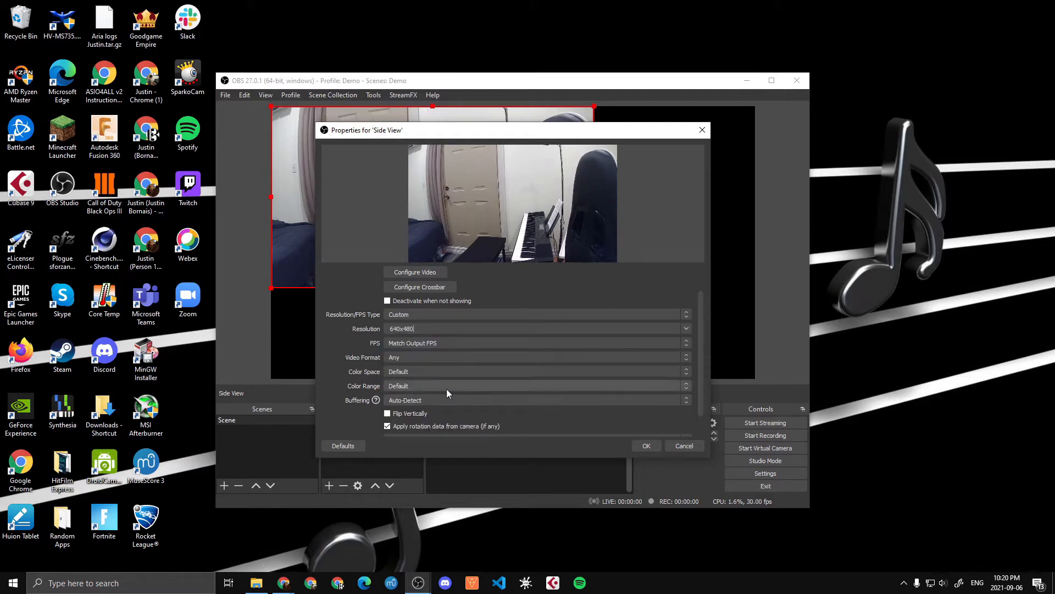
left_click(685, 330)
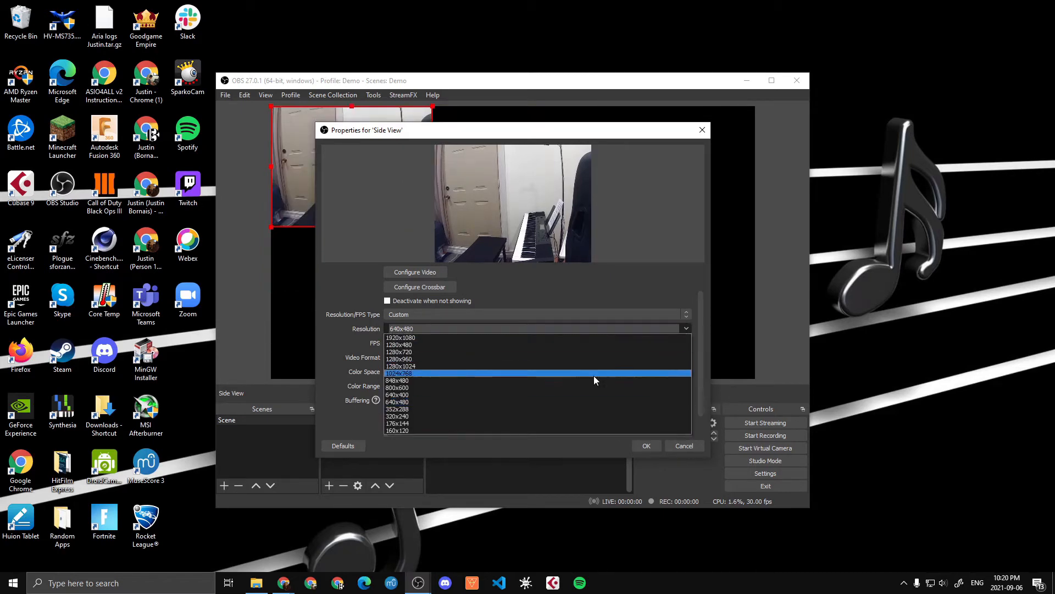
left_click(559, 380)
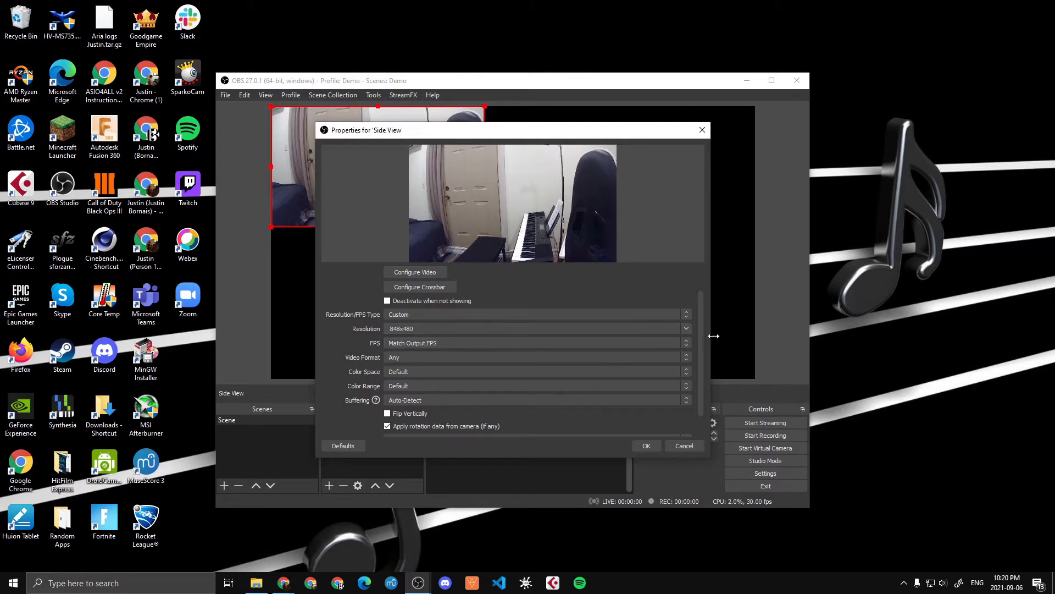
left_click(687, 328)
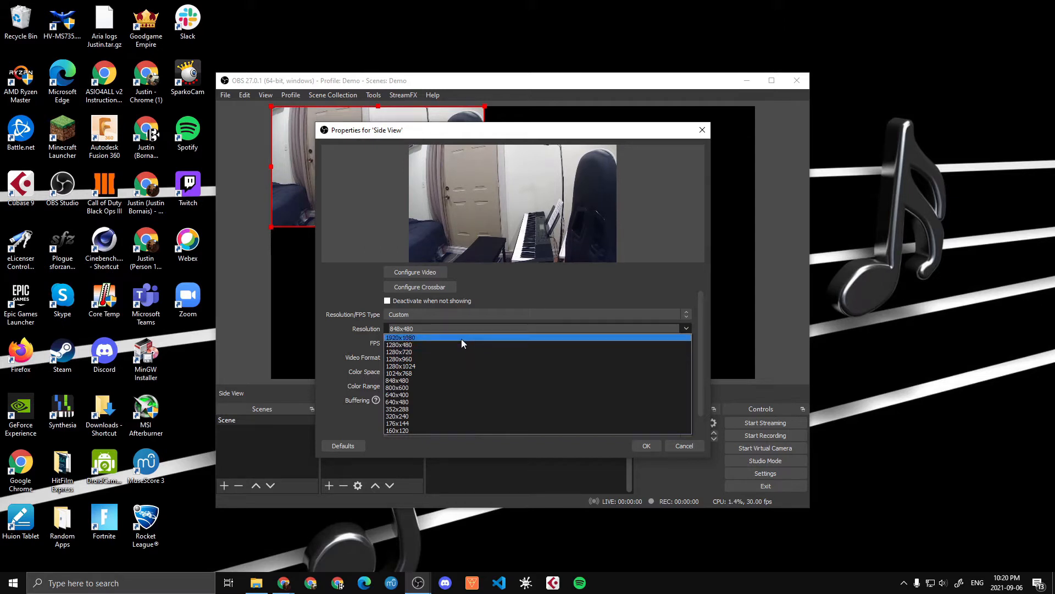
left_click(539, 304)
Try a camera frame rate of 20, and restore Match Output FPS and the Device Default resolution type.
left_click(531, 342)
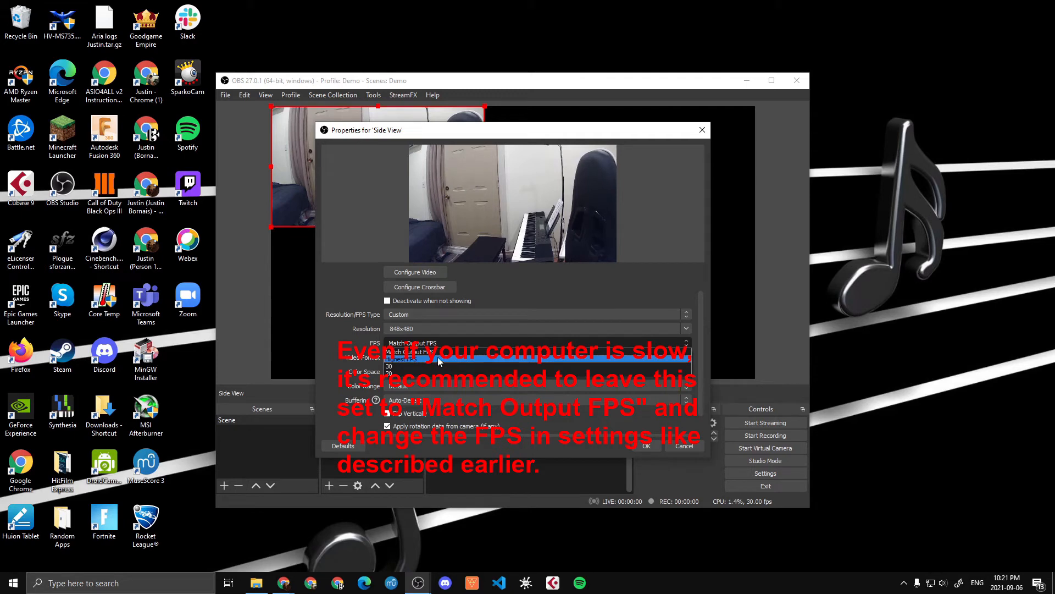
left_click(438, 372)
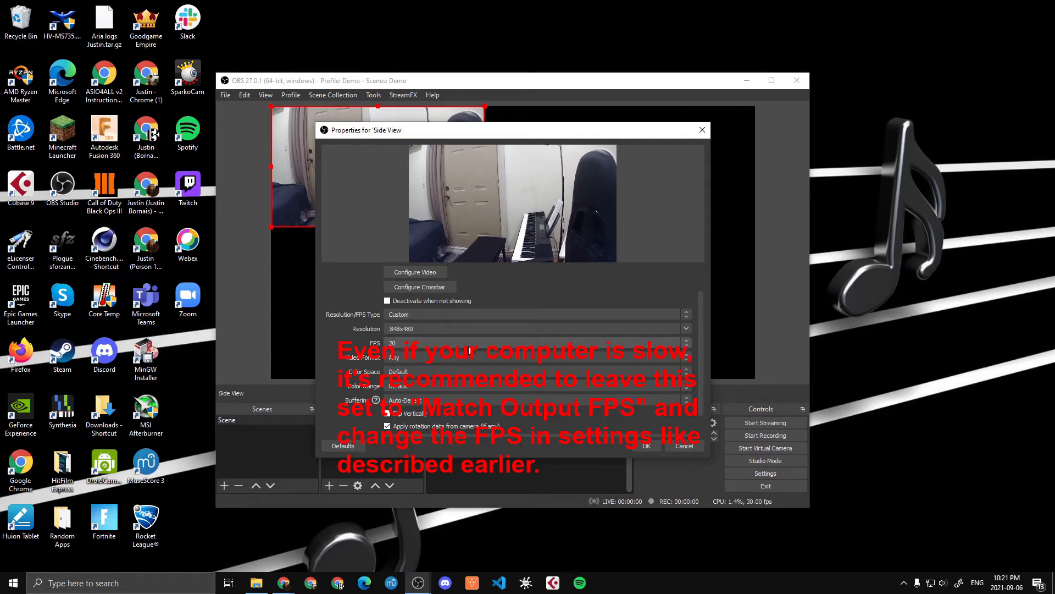
left_click(468, 345)
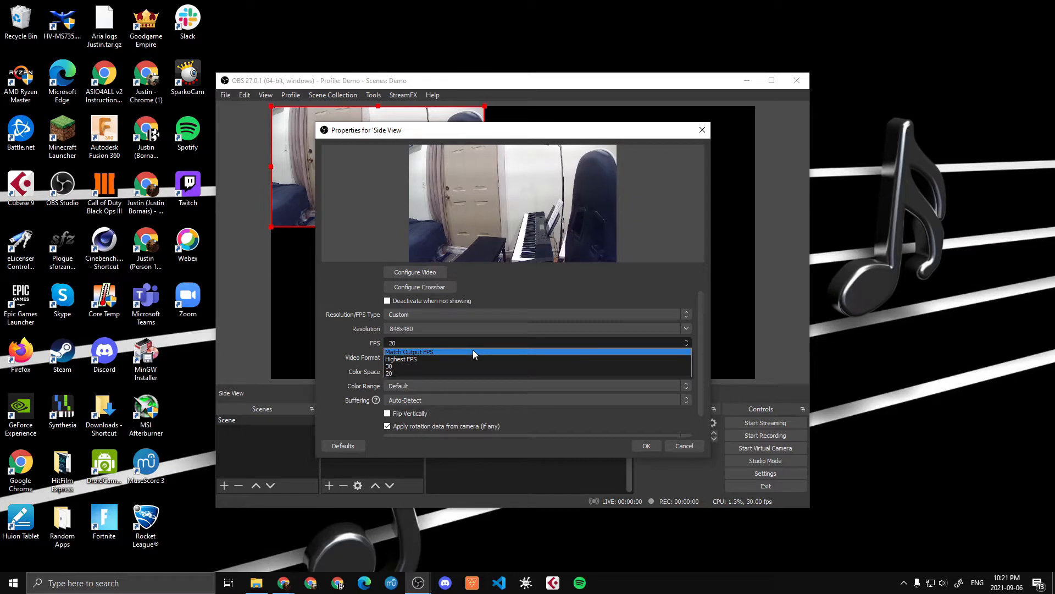
left_click(473, 352)
left_click(482, 315)
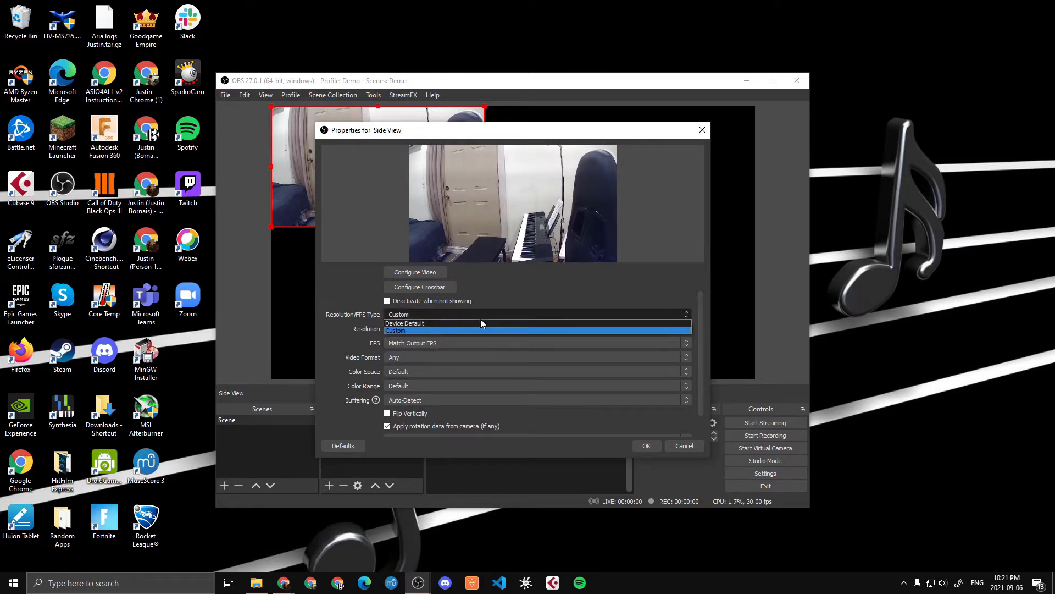
left_click(481, 322)
left_click(492, 317)
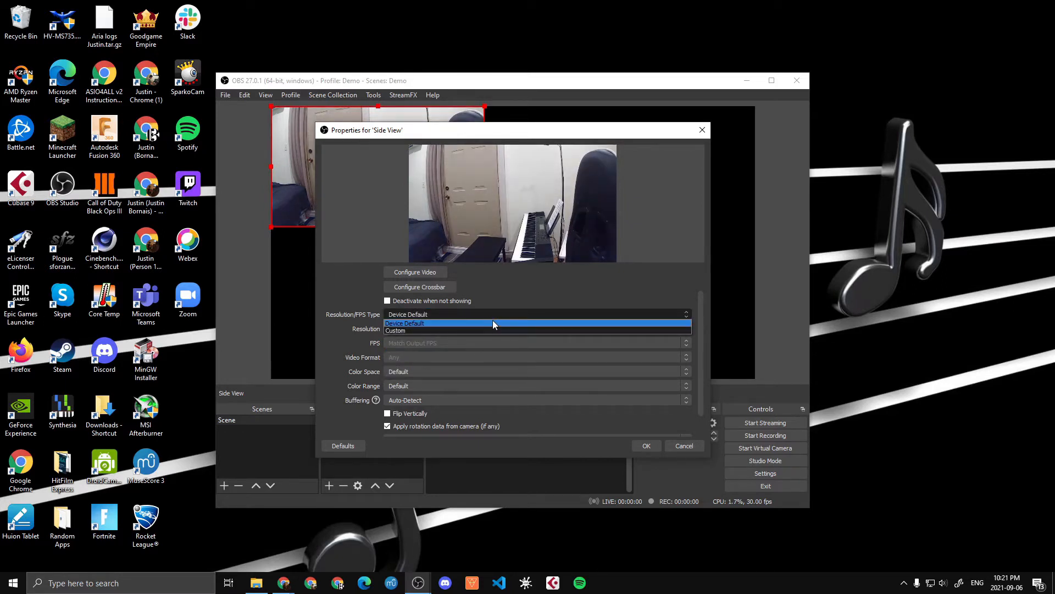
left_click(493, 321)
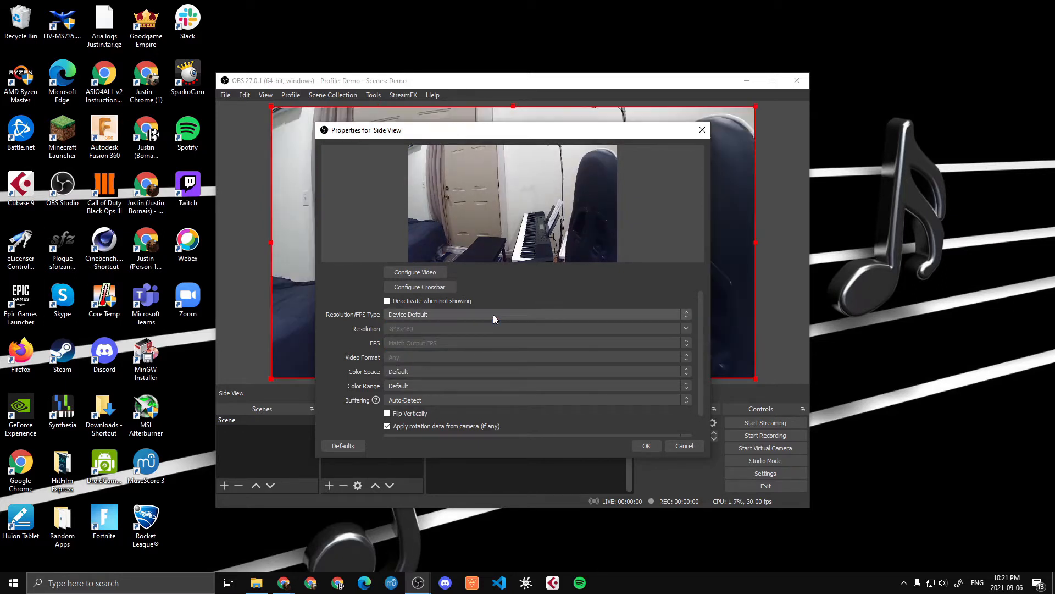
Accept the Side View properties and scale the source down to about a third of the canvas width in the canvas's upper-left corner.
left_click(647, 446)
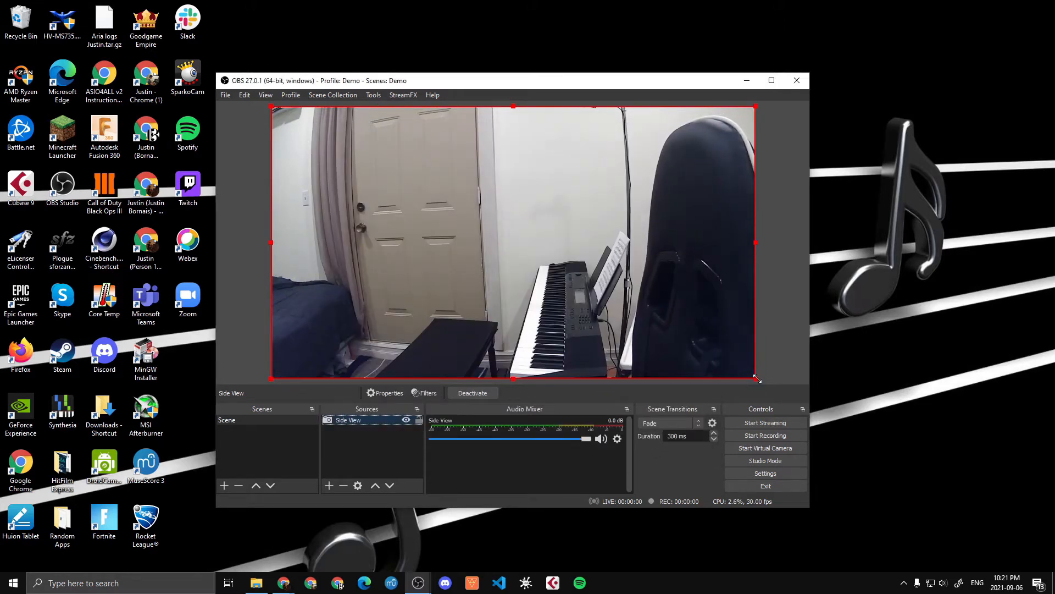
left_click_drag(756, 378, 431, 214)
left_click(351, 467)
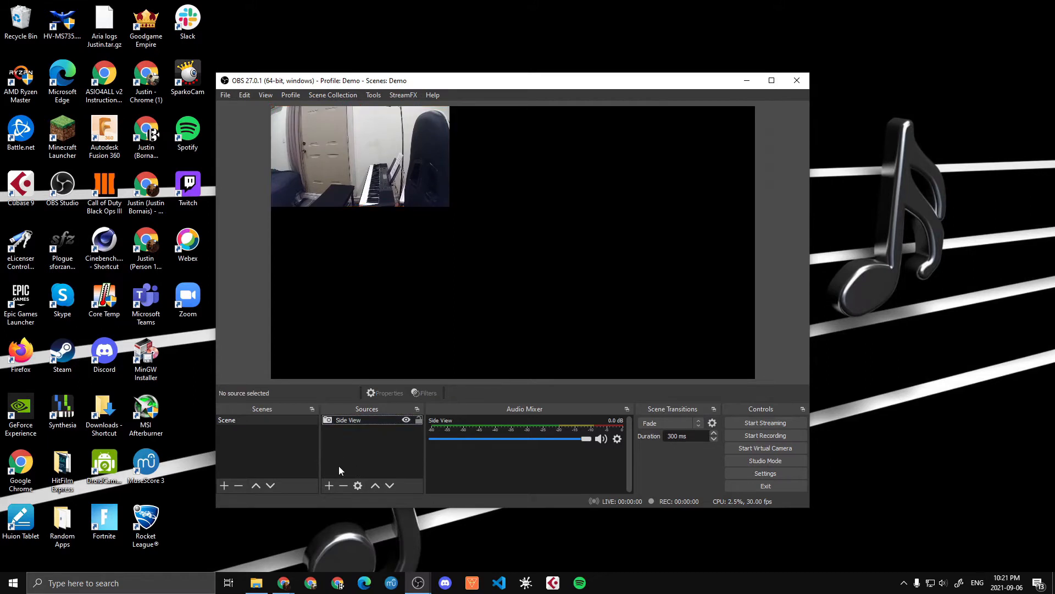
Add a second Video Capture Device source named Top View that uses the second USB Camera in the device list.
left_click(329, 486)
left_click(358, 434)
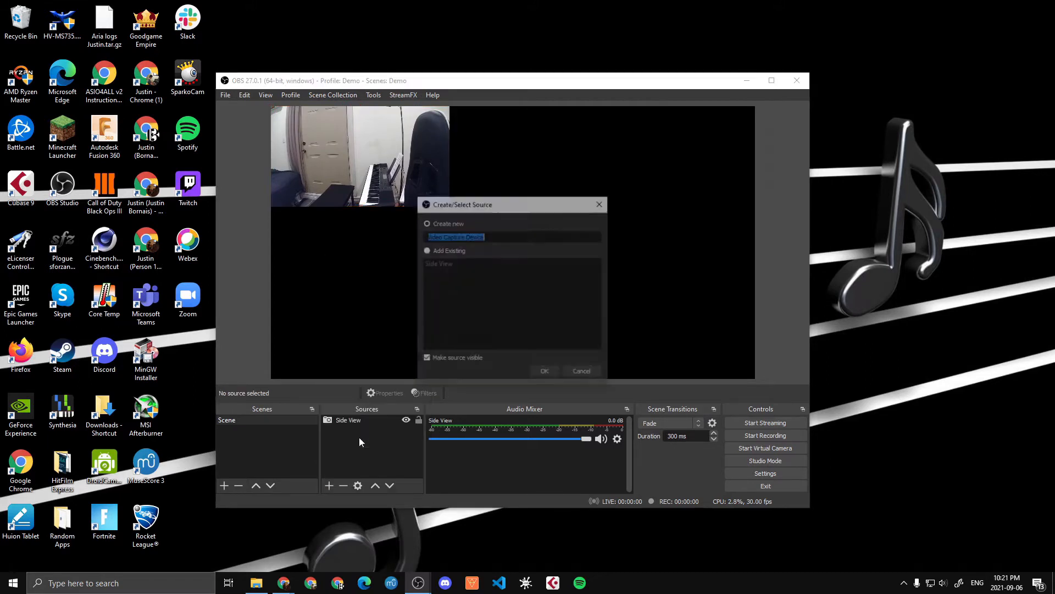
type("T")
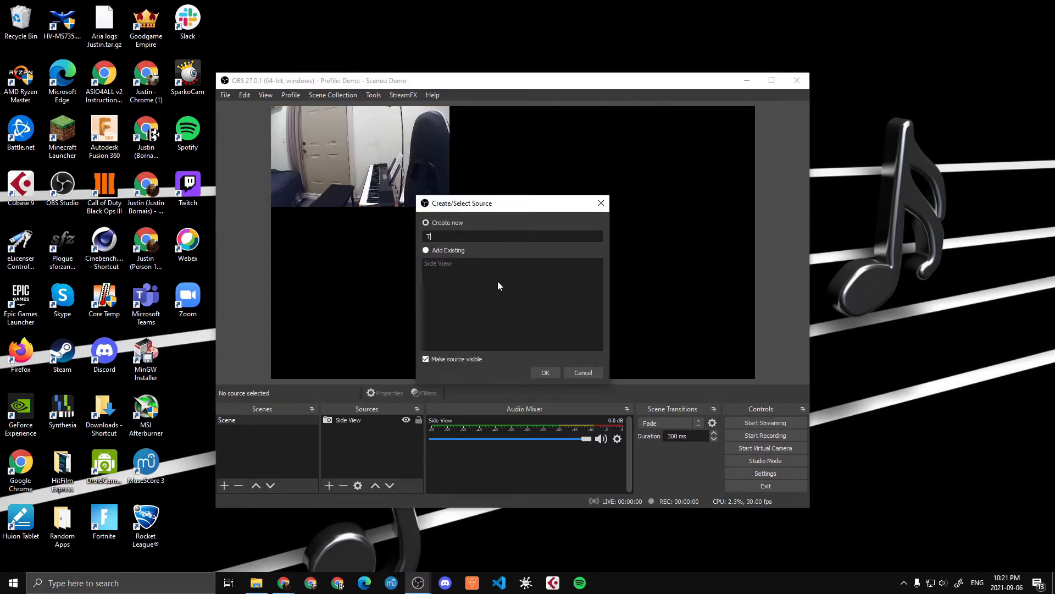
type("op View")
key("Return")
left_click(509, 275)
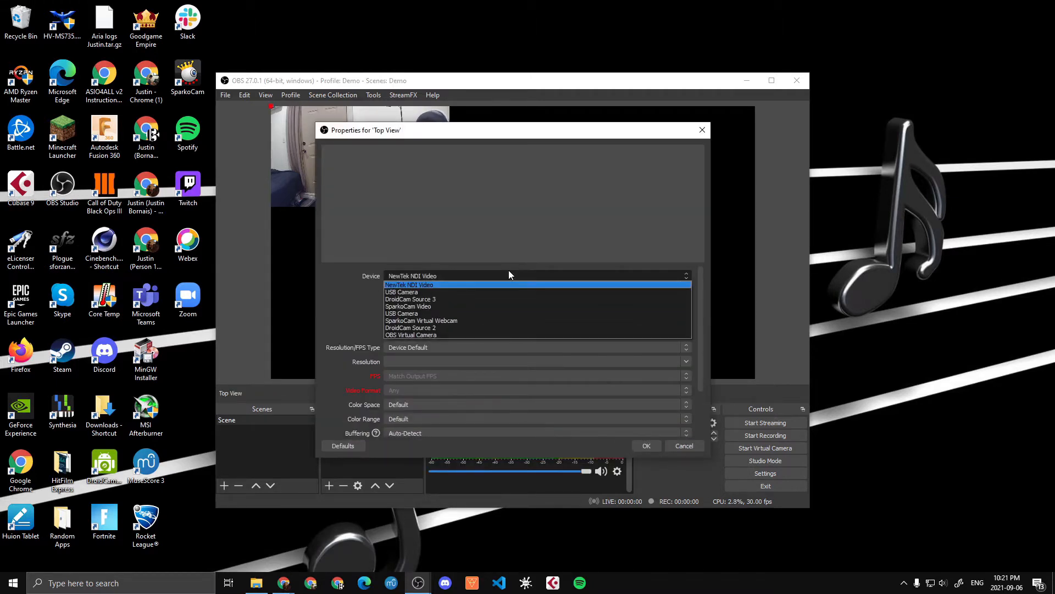
left_click(489, 313)
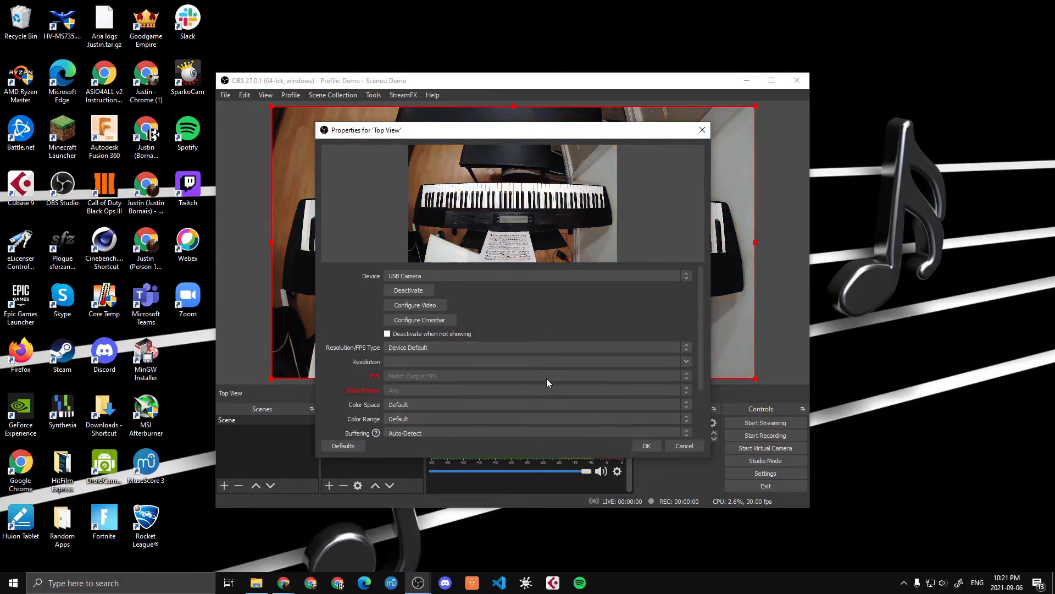
scroll(547, 378, "down", 2)
scroll(594, 406, "up", 2)
left_click(648, 442)
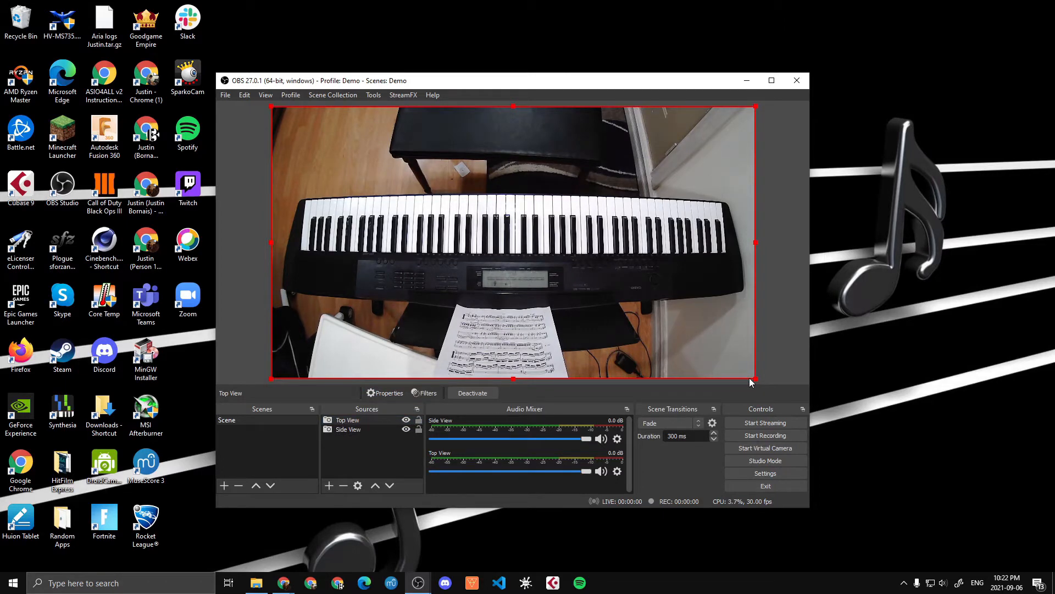
Flip the Top View source vertically and move it down to the lower part of the canvas.
right_click(594, 251)
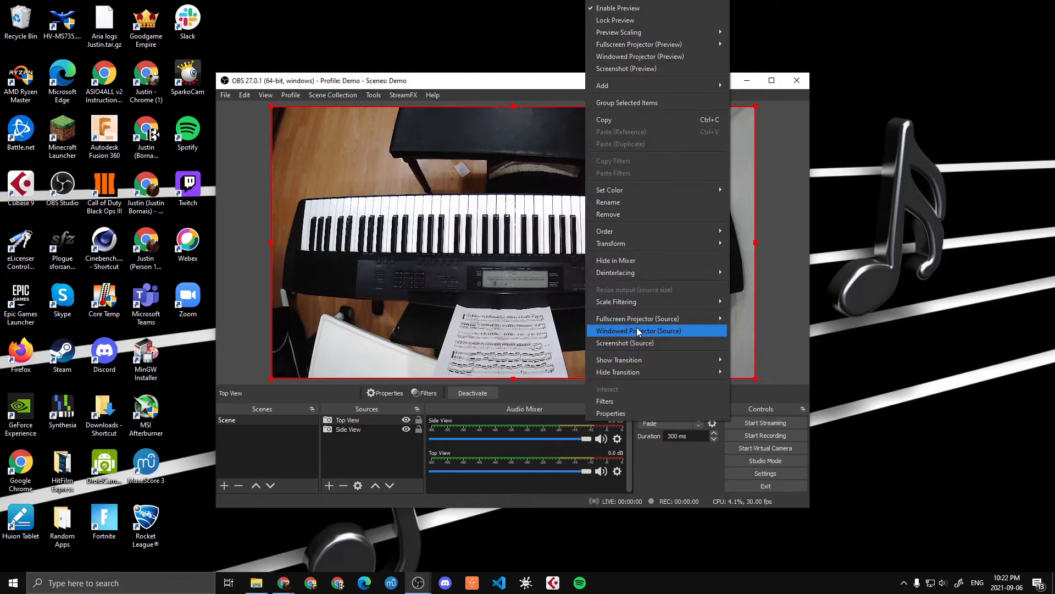
mouse_move(646, 245)
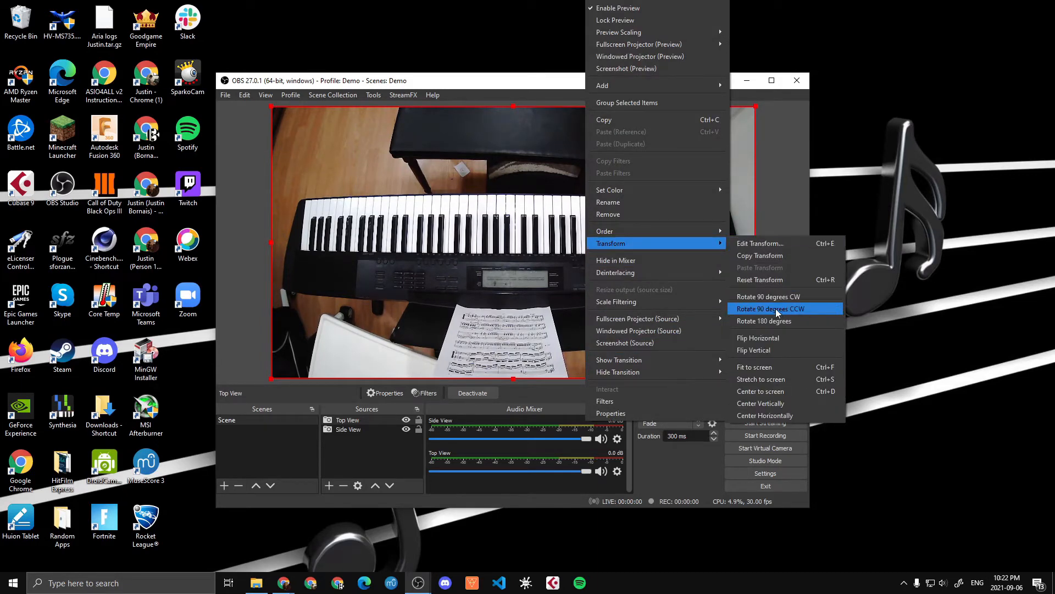
left_click(766, 348)
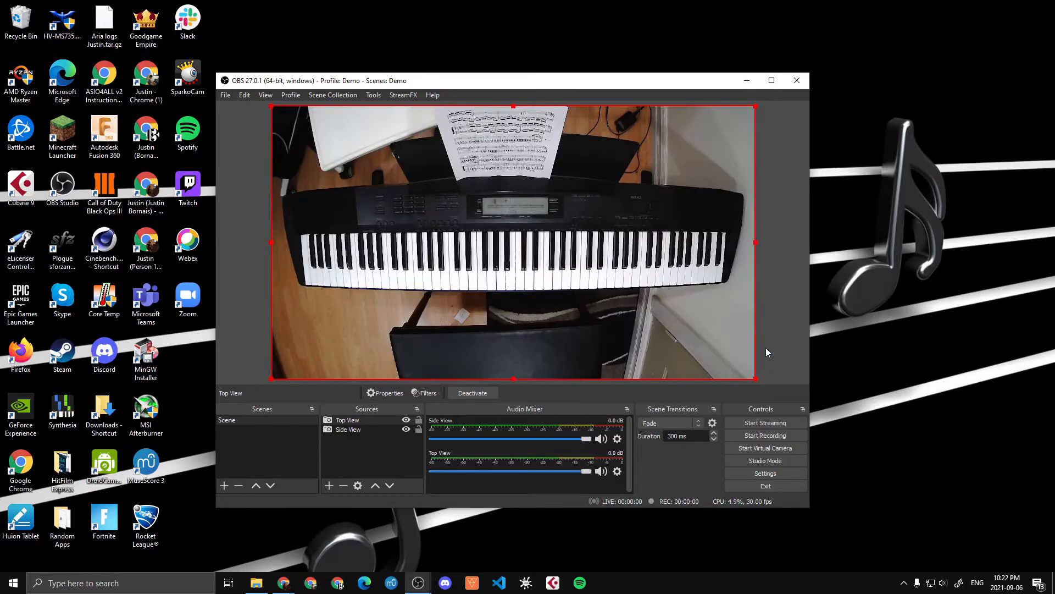
left_click_drag(571, 199, 563, 269)
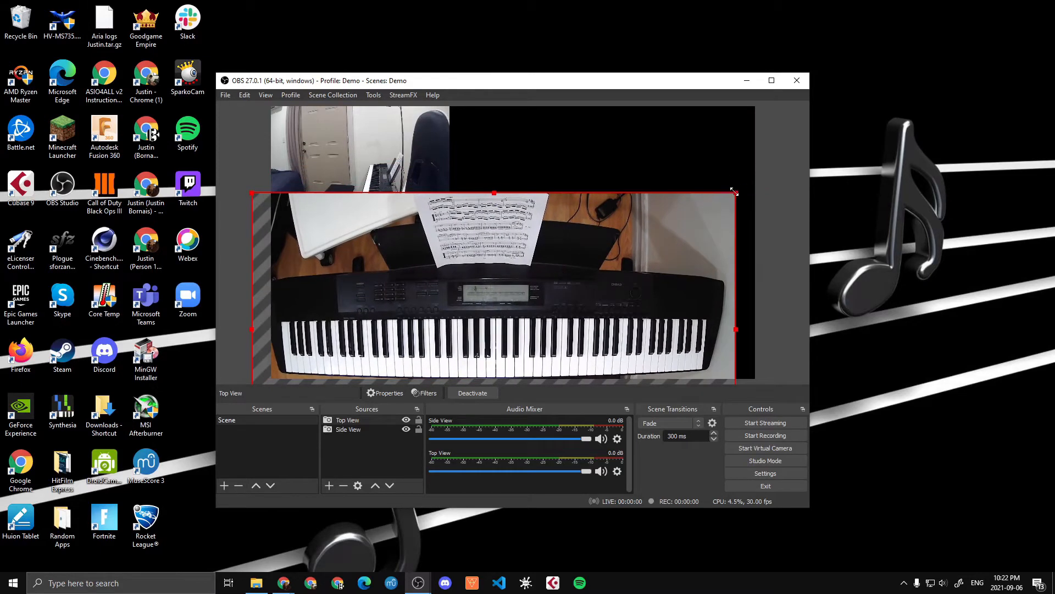
Enlarge the Top View source to slightly wider than the canvas and position it so the whole keyboard fills the canvas width.
left_click_drag(734, 192, 773, 173)
left_click_drag(595, 236, 592, 245)
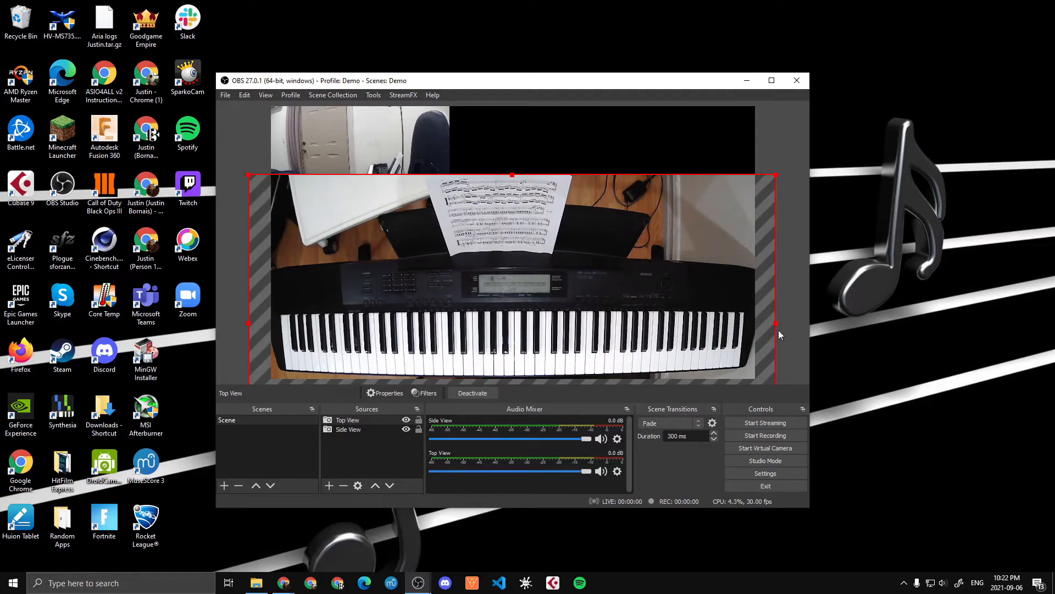
Switch to Chrome and bring up the OBS Shaderfilter resource page on the OBS Forums.
mouse_move(284, 580)
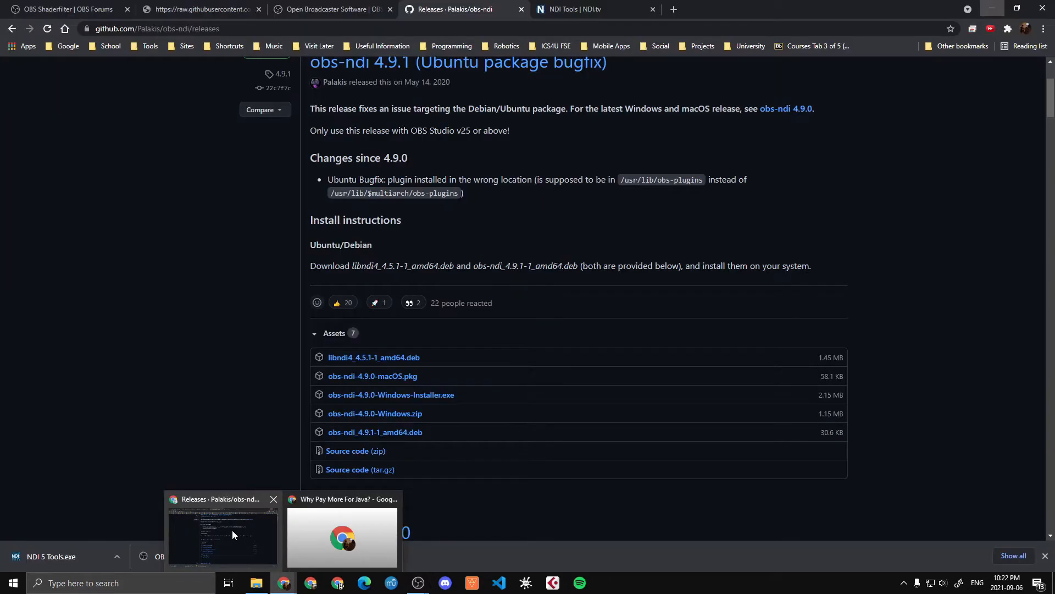
left_click(232, 530)
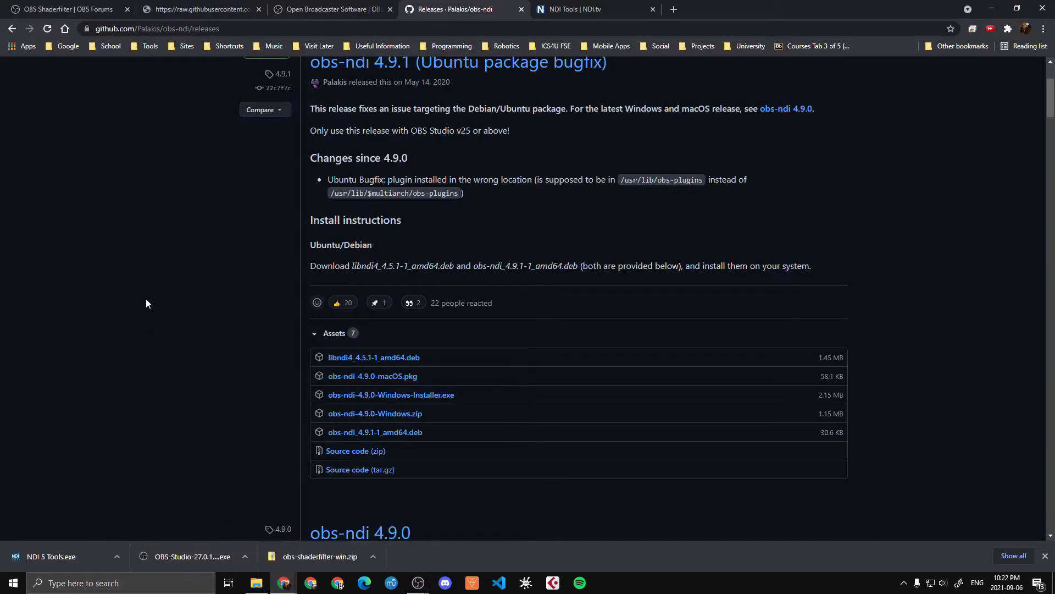
left_click(279, 7)
left_click(147, 7)
left_click(62, 8)
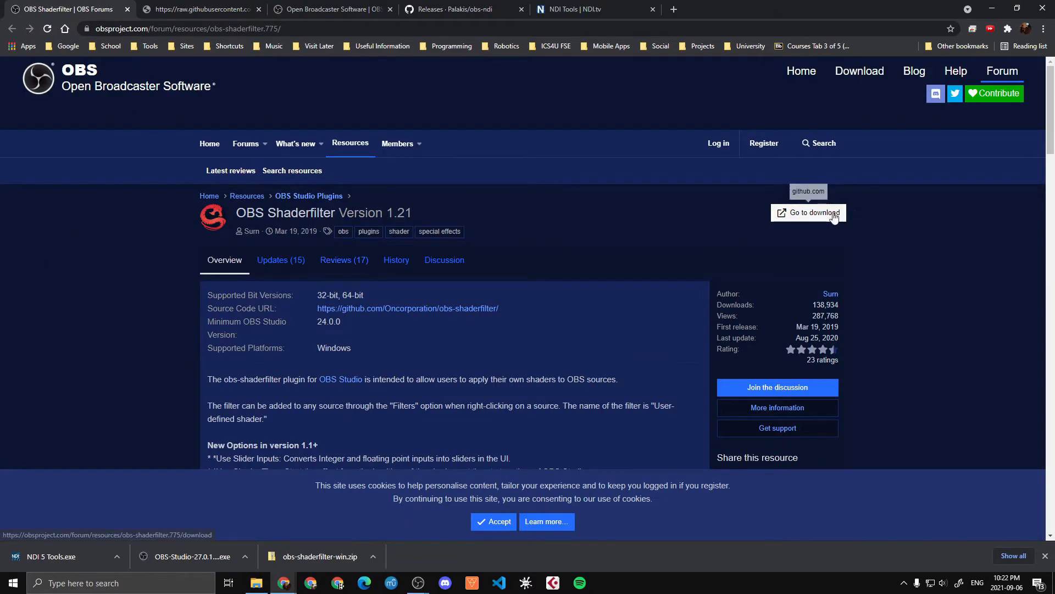
Start the OBS Shaderfilter download from its resource page and cancel saving the zip file.
left_click(335, 29)
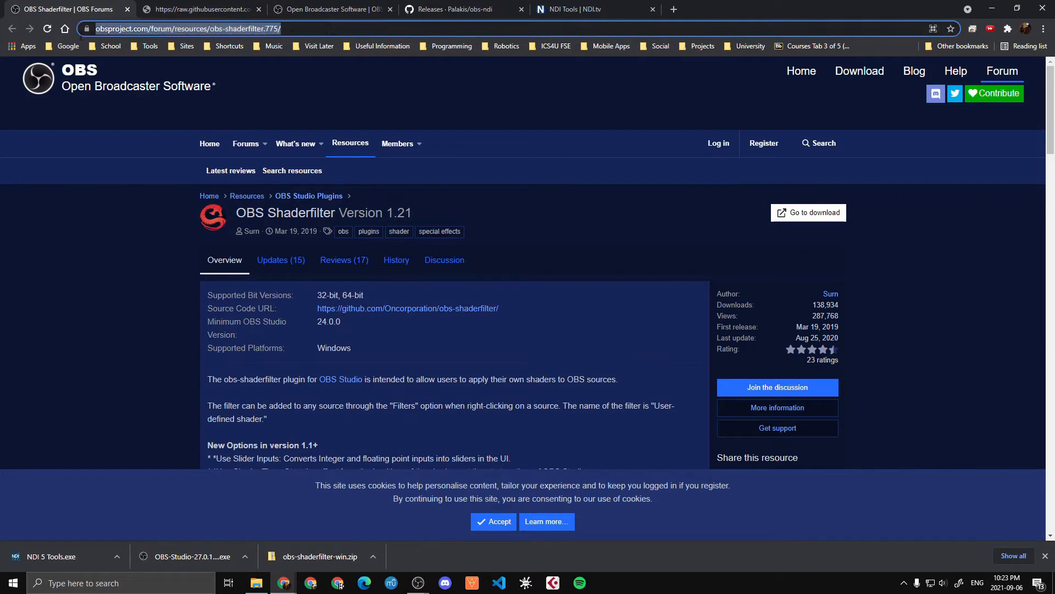
left_click(561, 240)
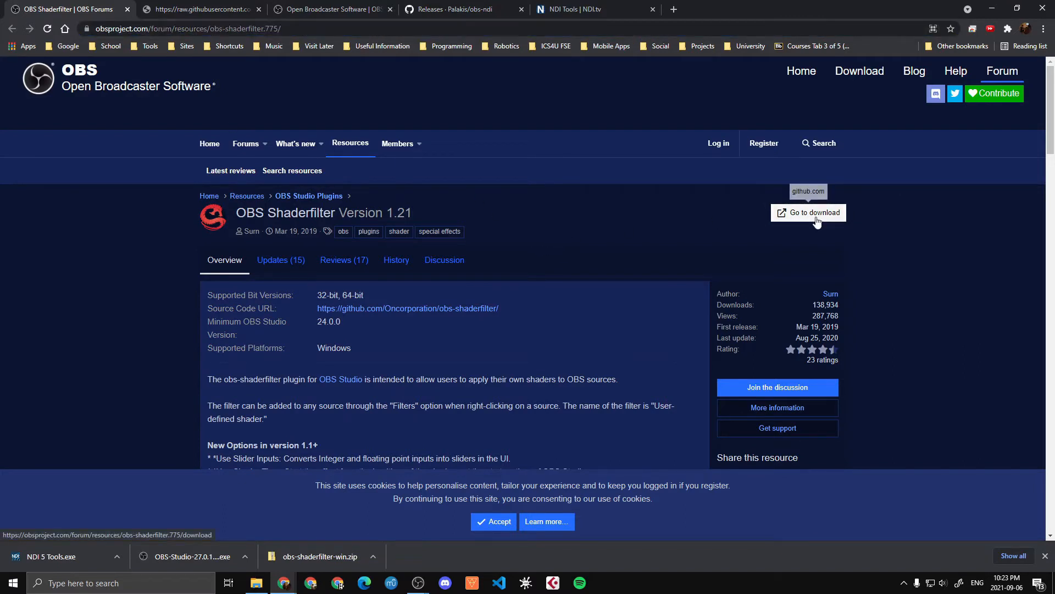
left_click(817, 220)
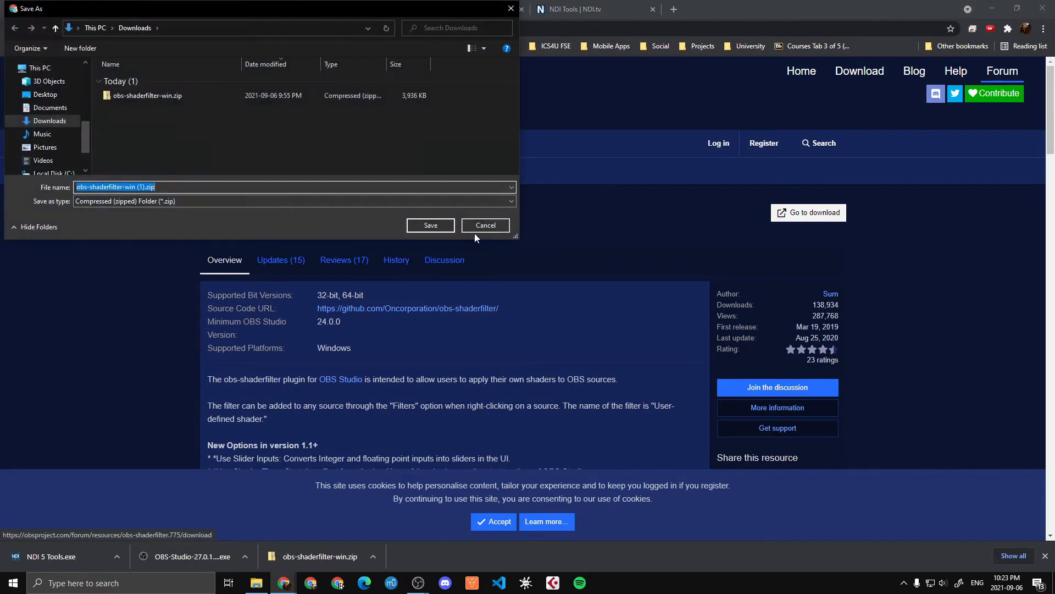
left_click(478, 231)
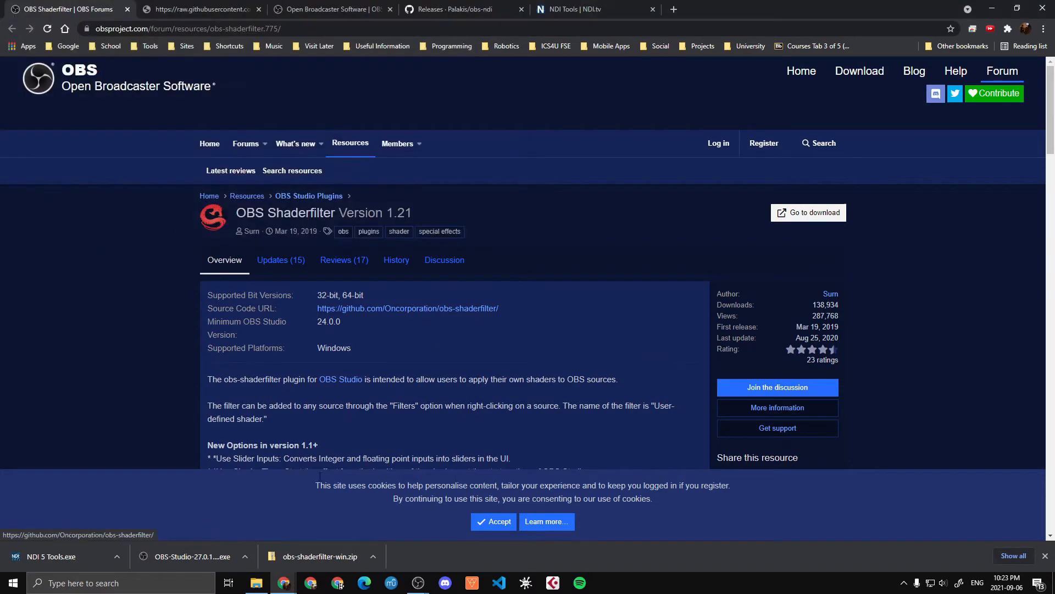
Switch to File Explorer and copy the data and obs-plugins folders from obs-studio inside obs-shaderfilter-win.zip.
left_click(257, 583)
double_click(165, 110)
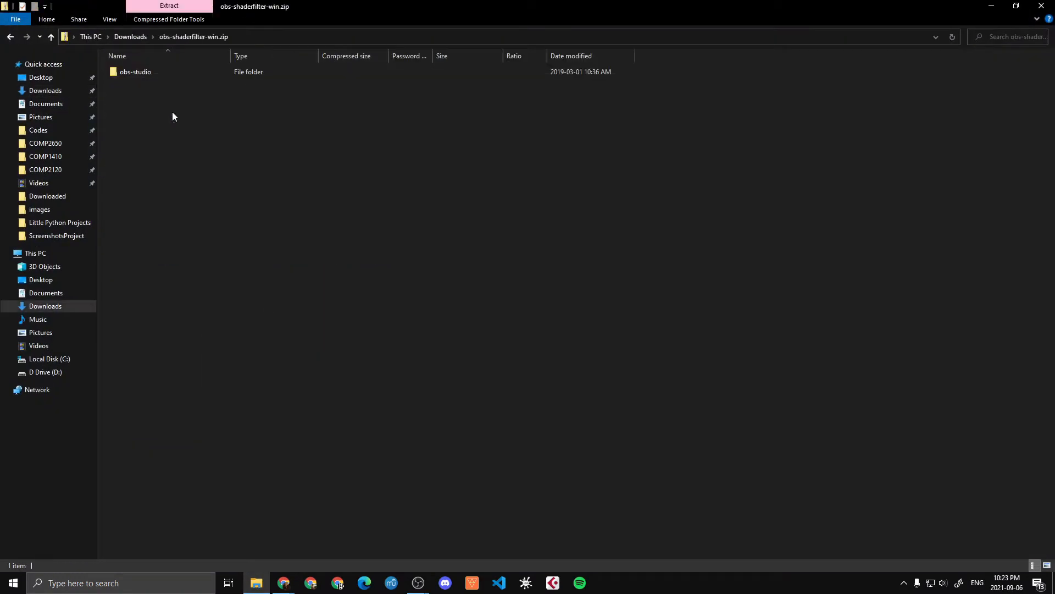
double_click(164, 71)
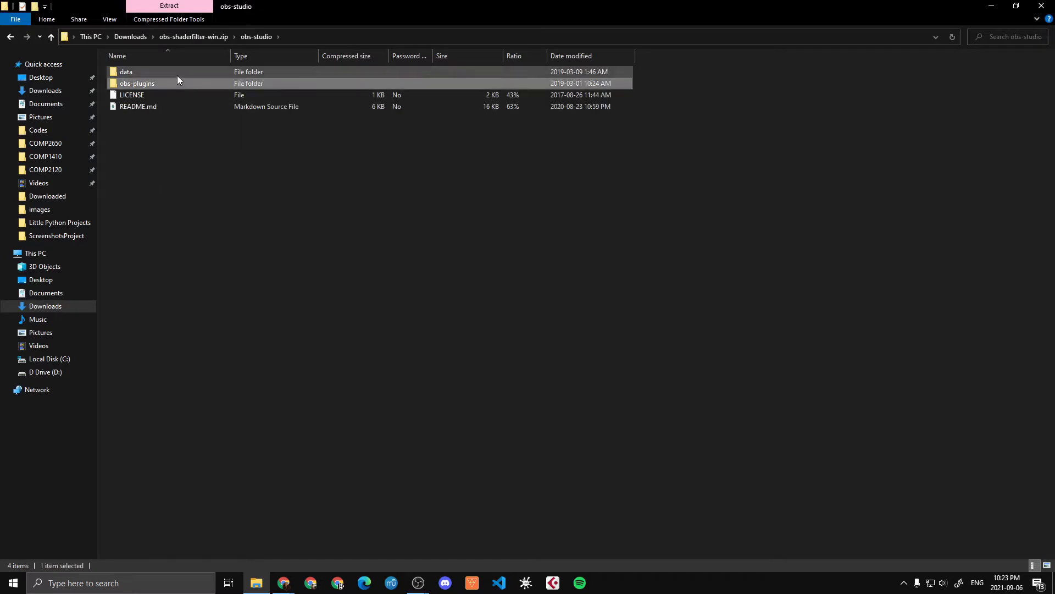
left_click(203, 78)
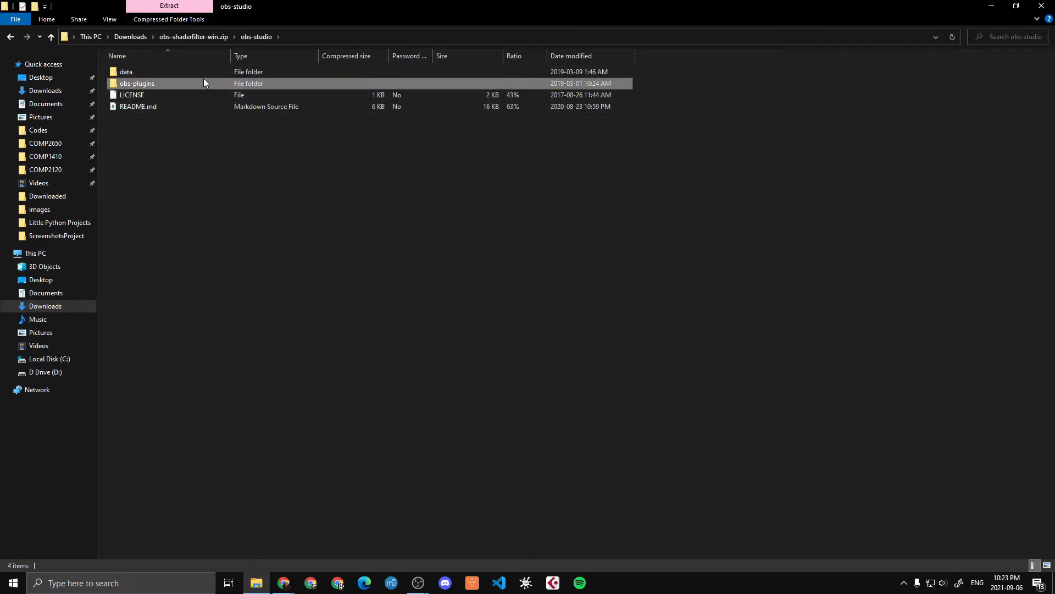
left_click(197, 71, "ctrl")
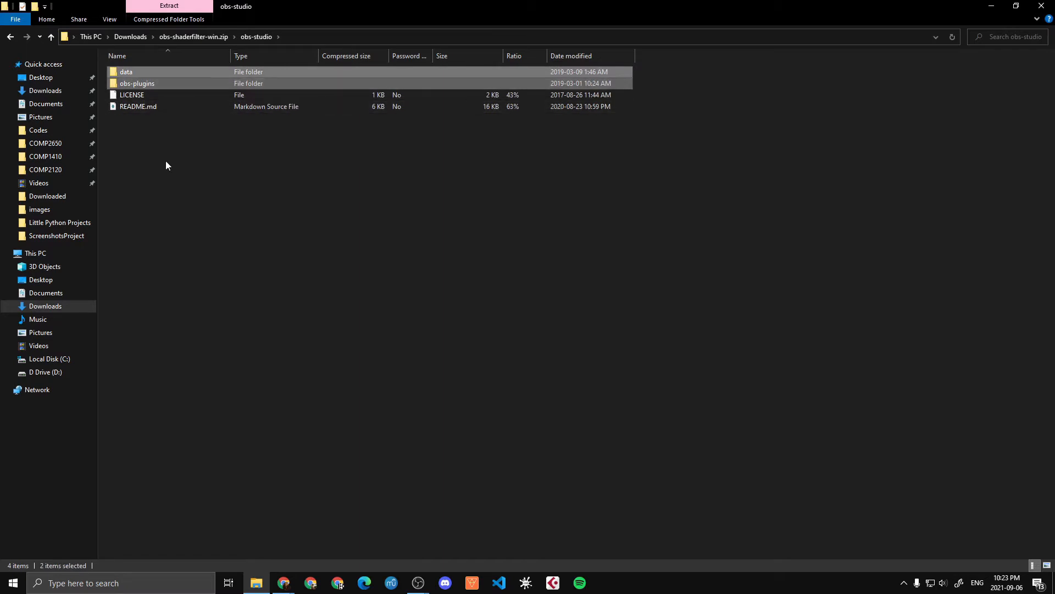
Try to paste the copied plugin folders into C:\Program Files\obs-studio.
left_click(61, 361)
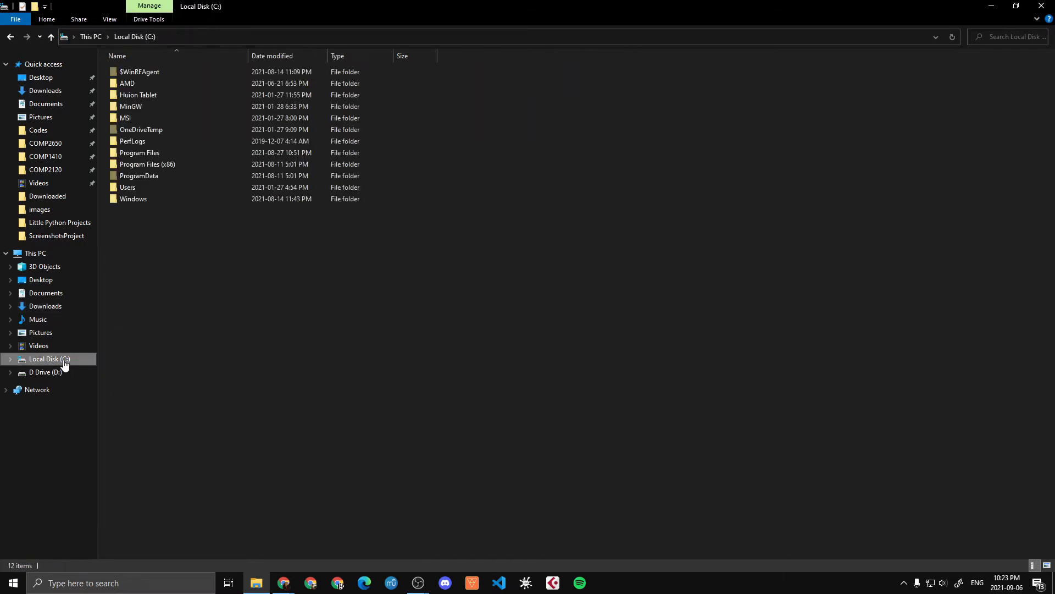
double_click(192, 154)
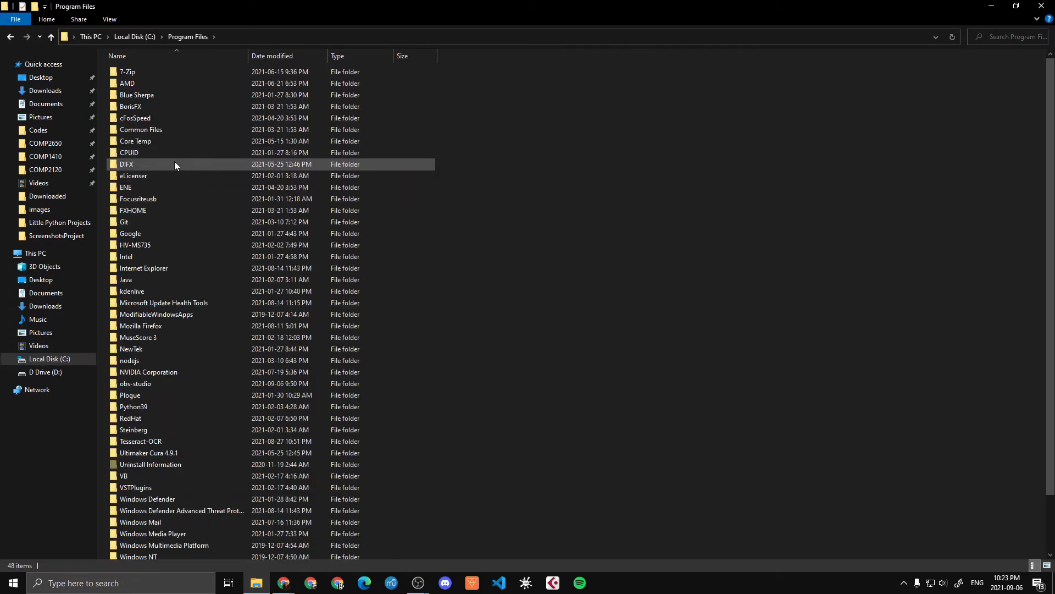
left_click(151, 387)
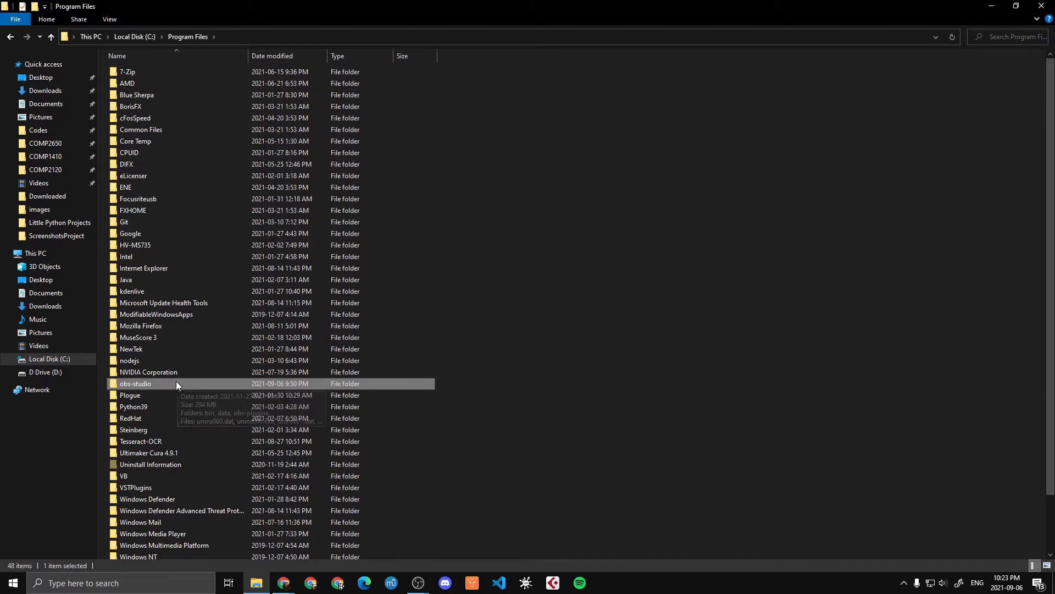
double_click(166, 382)
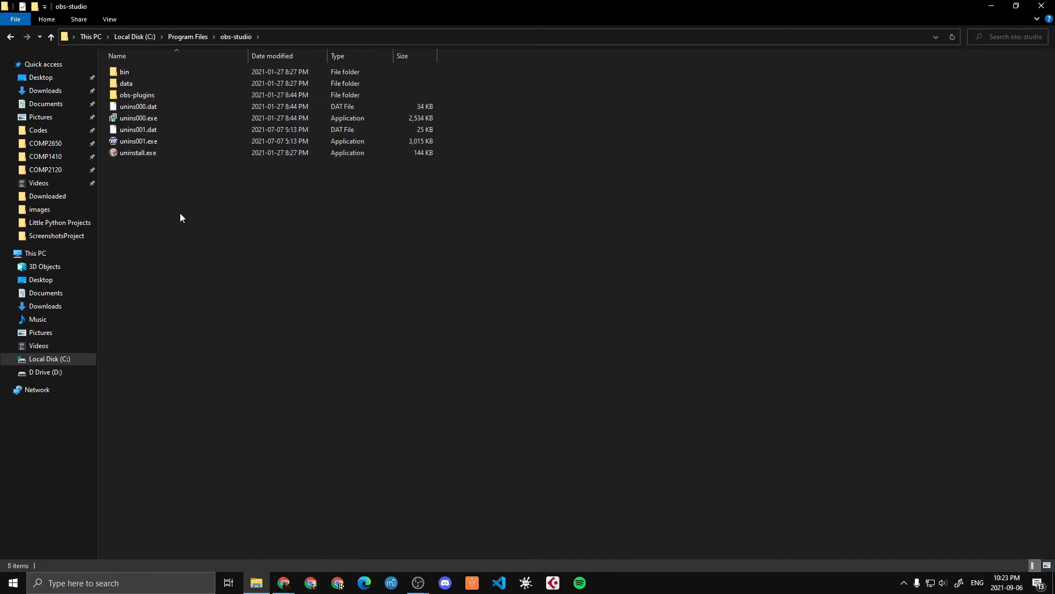
key("ctrl+v")
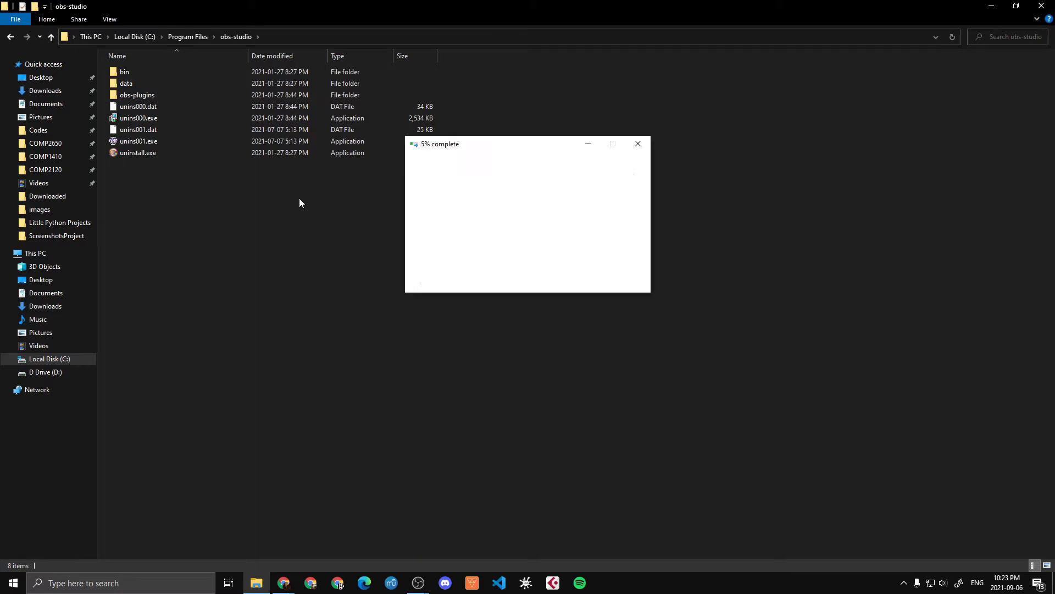
left_click(638, 146)
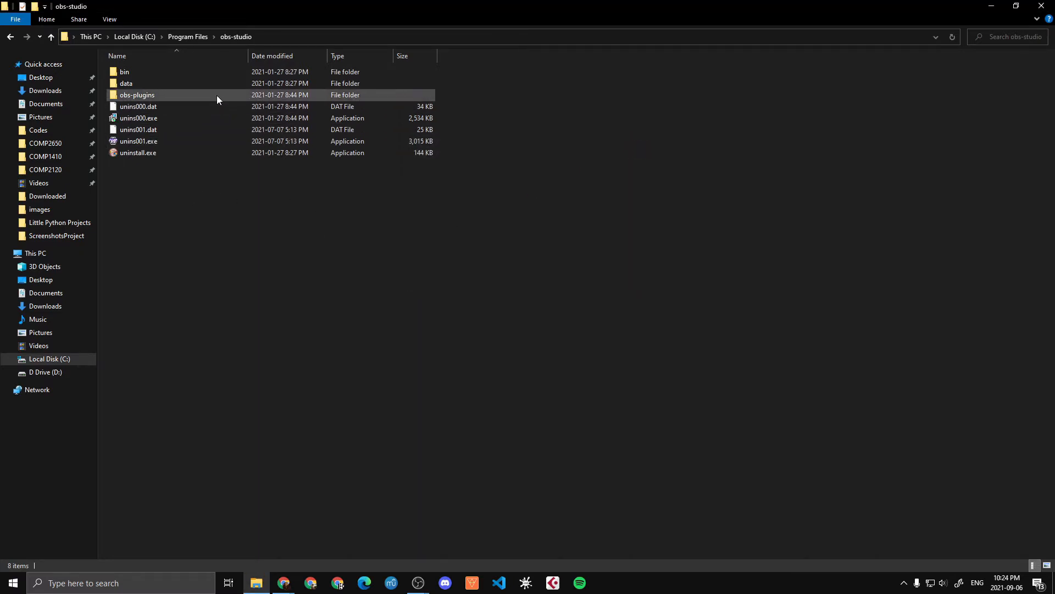
Select the obs-shaderfilter, obs-transitions and StreamFX folders in obs-studio\data\obs-plugins inside obs-shaderfilter-win.zip.
double_click(152, 85)
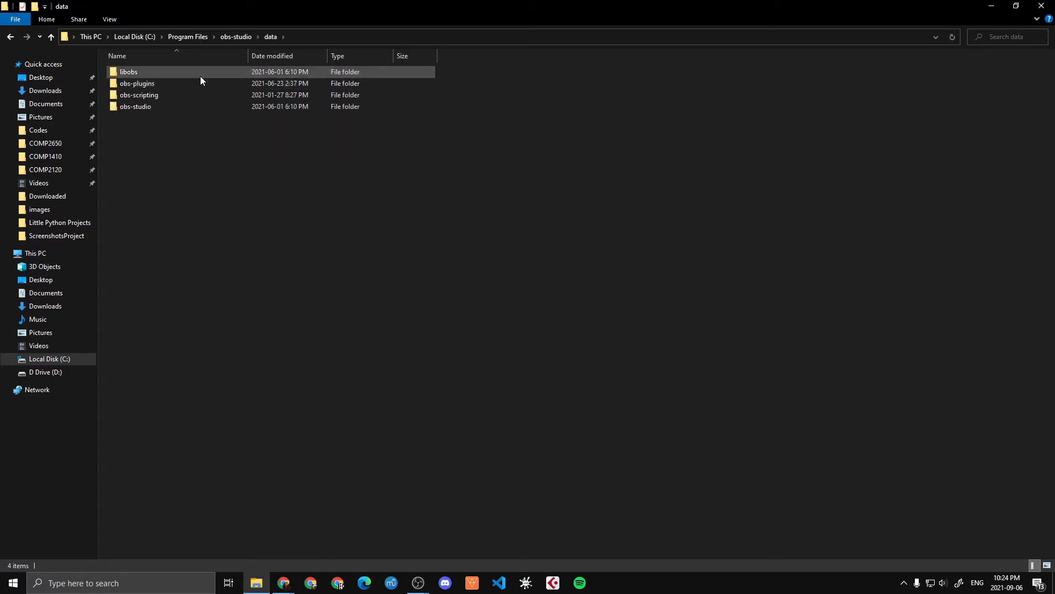
left_click(54, 97)
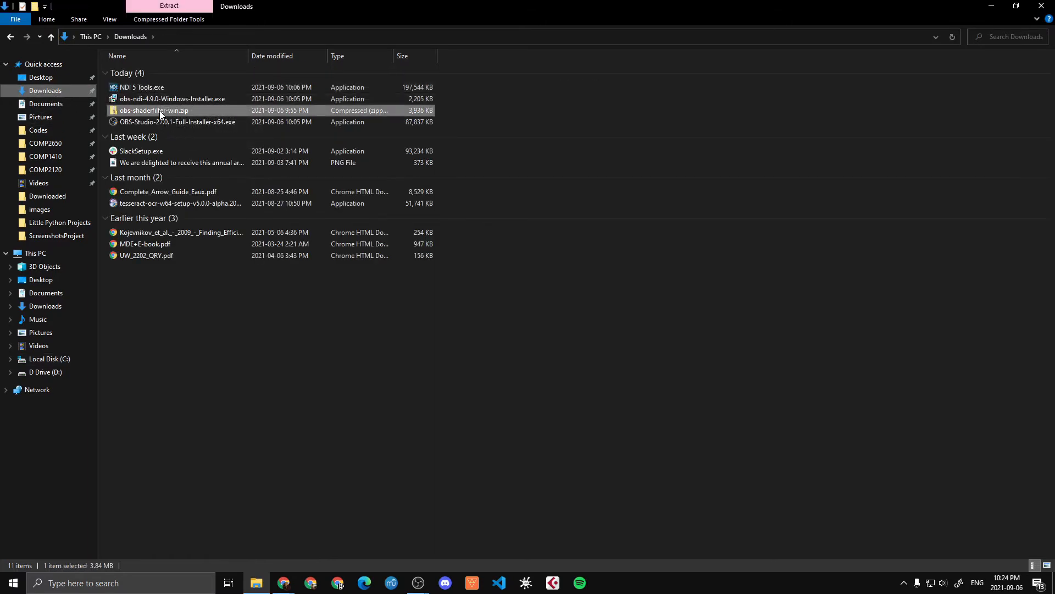
double_click(148, 109)
double_click(167, 72)
double_click(168, 72)
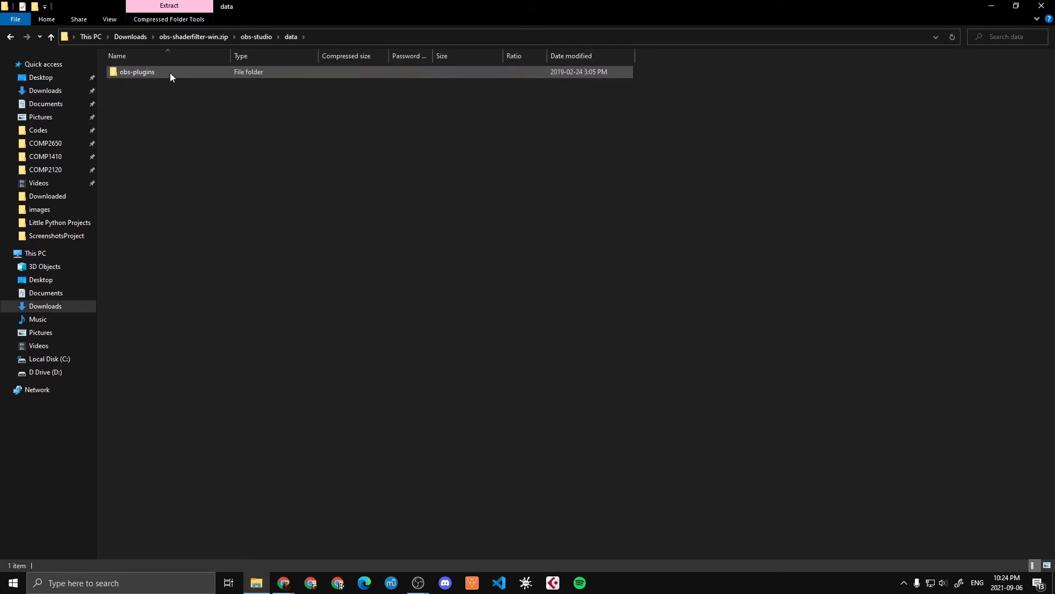
double_click(176, 72)
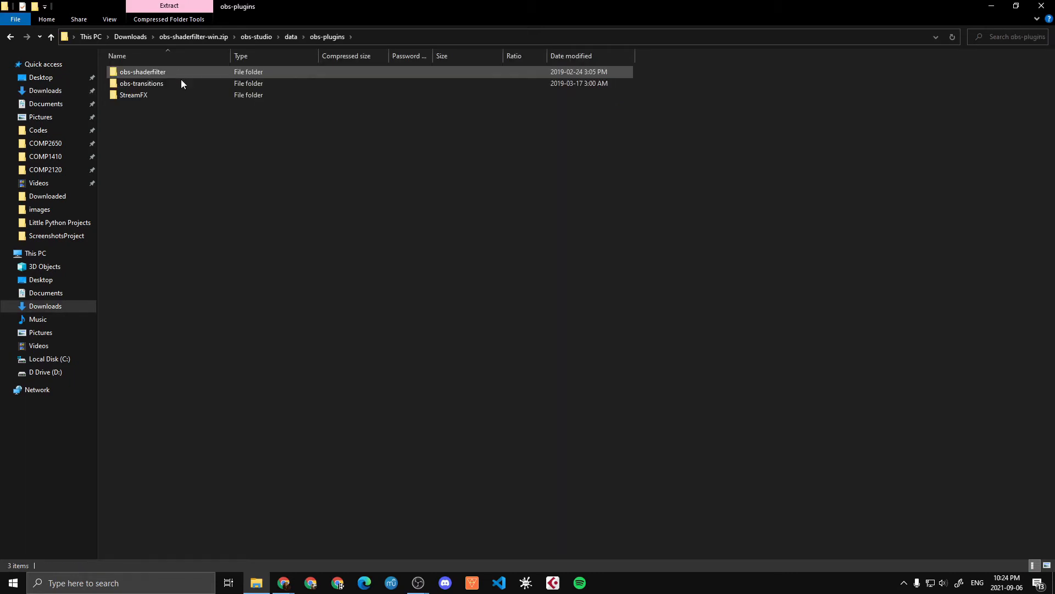
left_click_drag(140, 132, 215, 51)
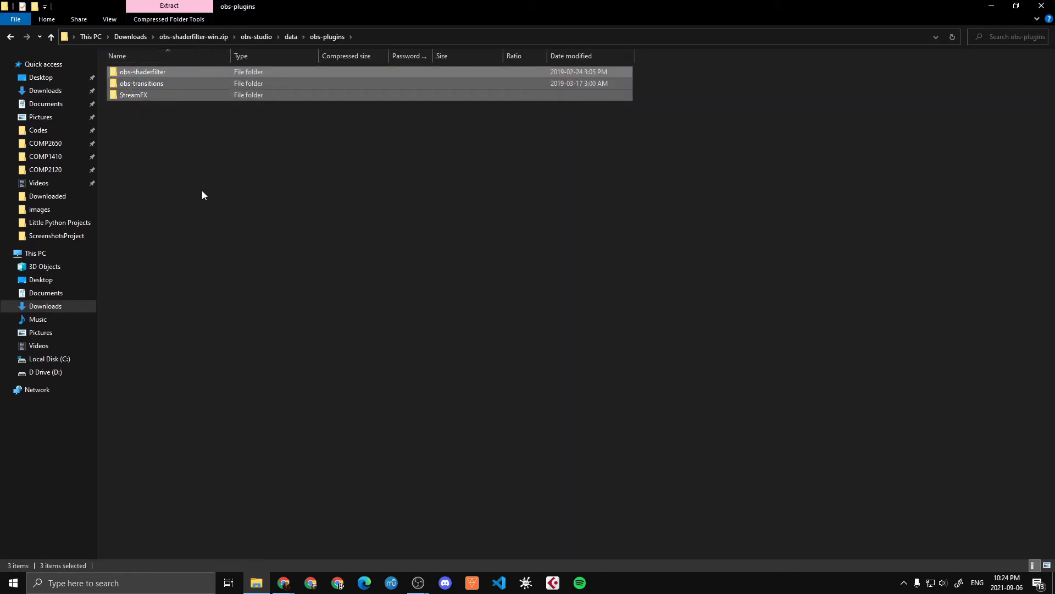
left_click_drag(175, 122, 243, 56)
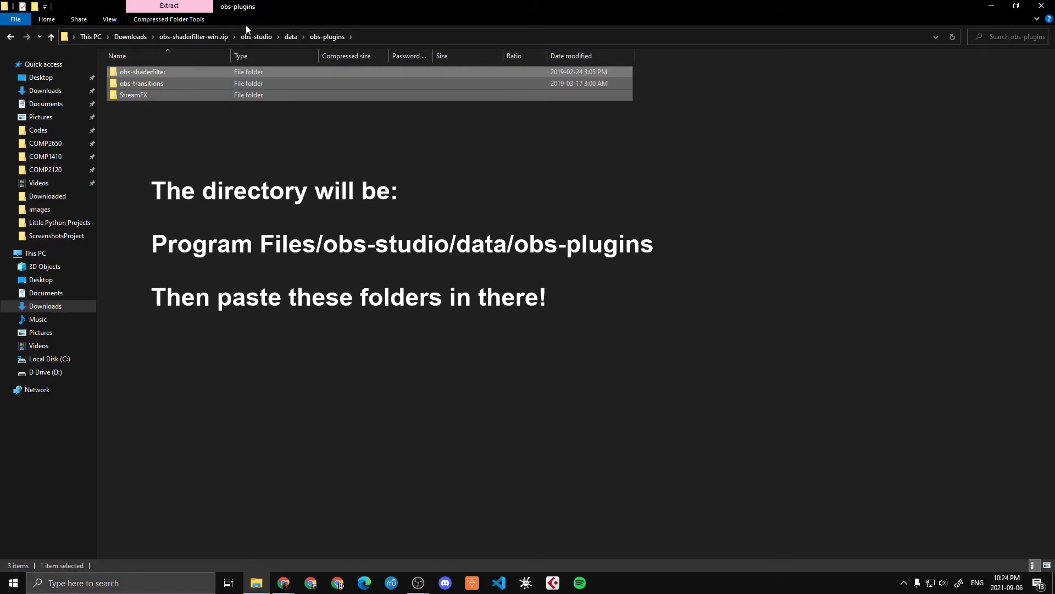
Open the destination folder C:\Program Files\obs-studio\data\obs-plugins for the Shaderfilter folders.
left_click(44, 359)
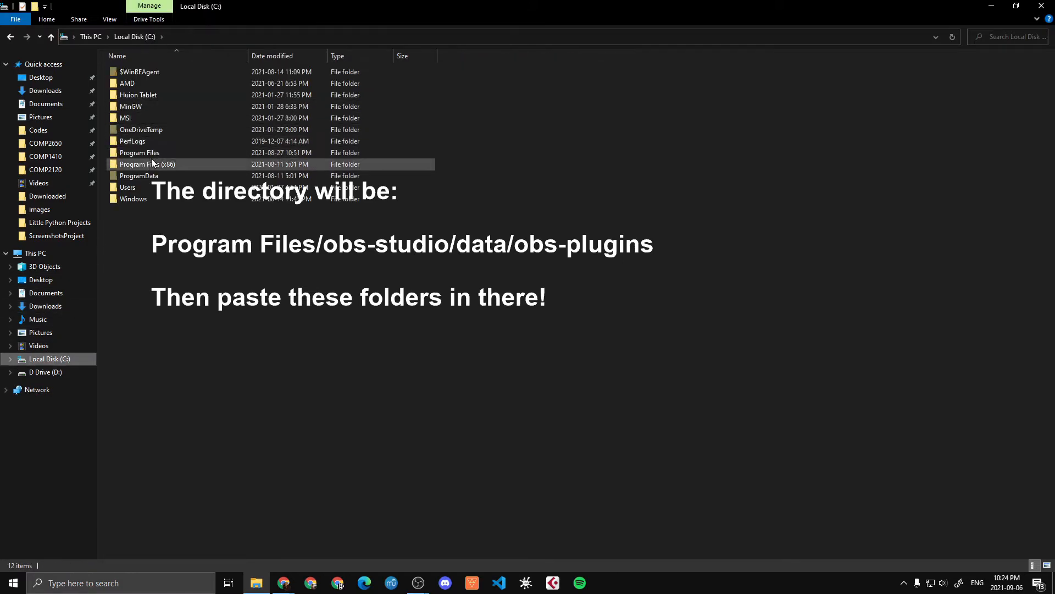
double_click(140, 157)
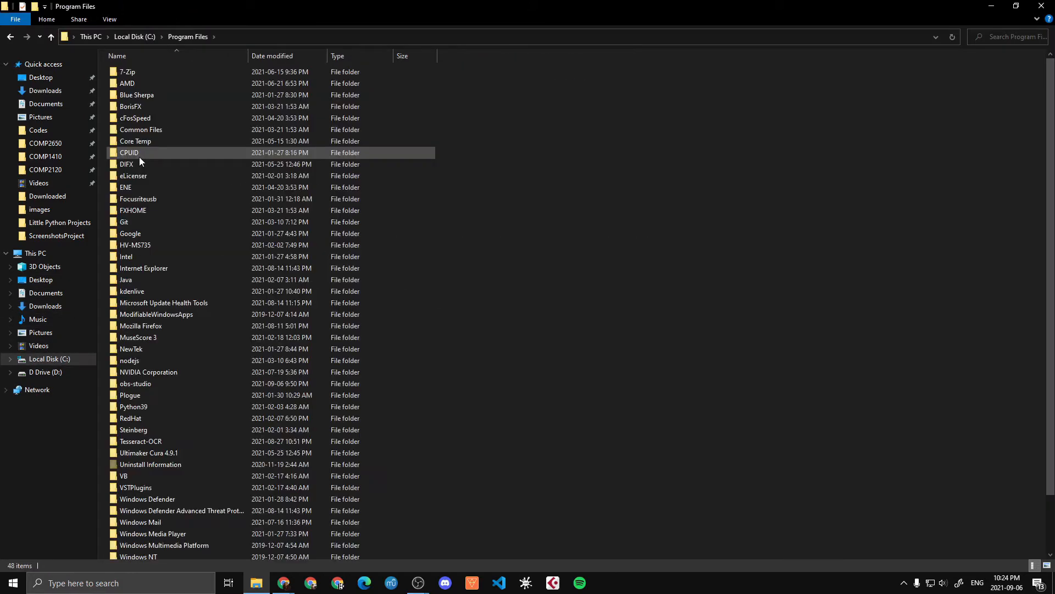
double_click(154, 384)
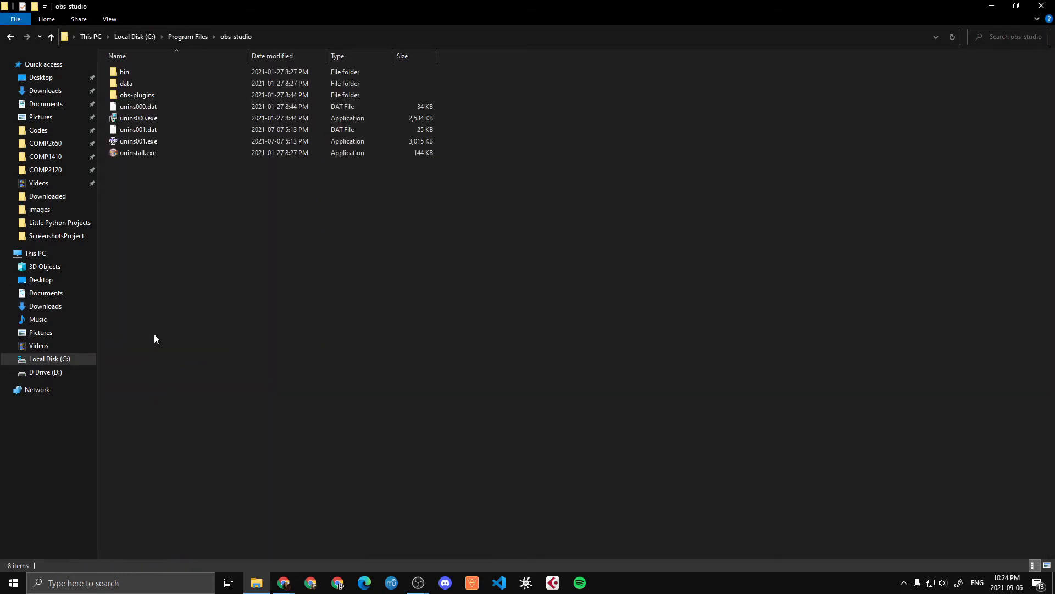
left_click(165, 97)
double_click(163, 91)
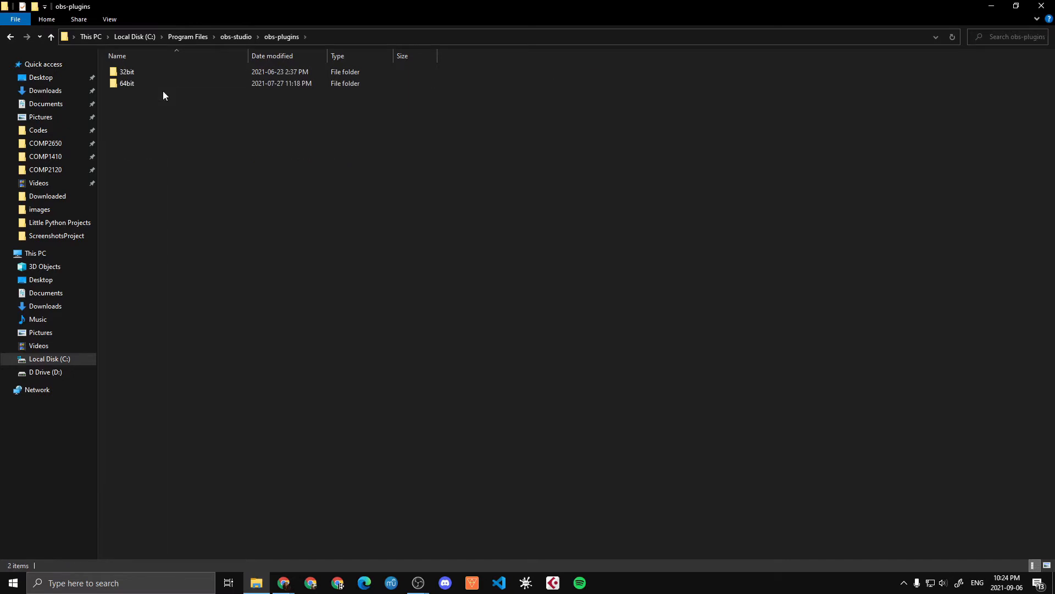
left_click(223, 37)
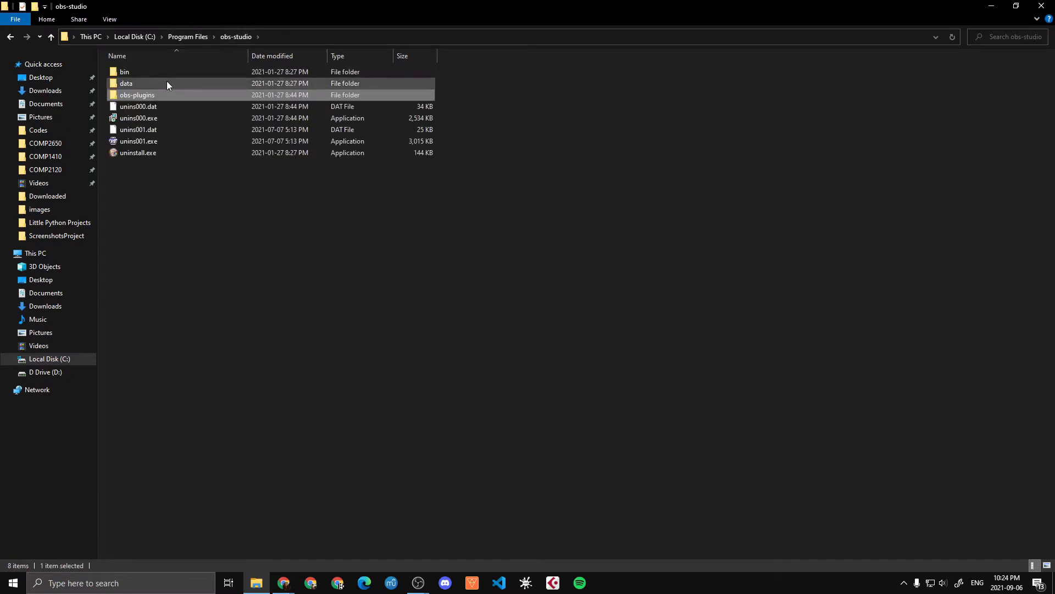
double_click(168, 84)
double_click(174, 83)
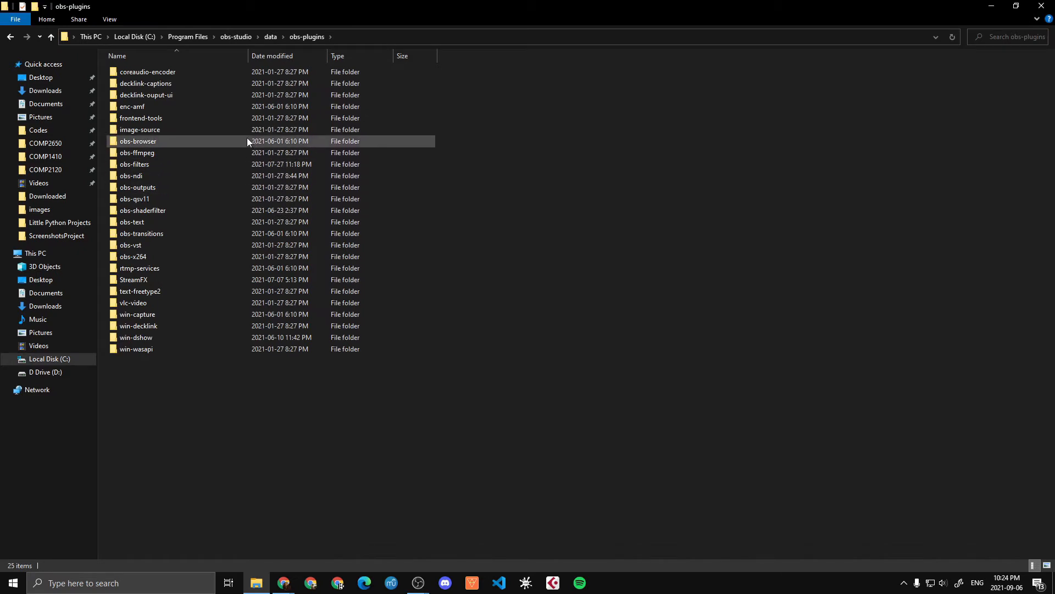
Open obs-studio\obs-plugins inside obs-shaderfilter-win.zip and examine its 32bit and 64bit folders.
left_click(270, 36)
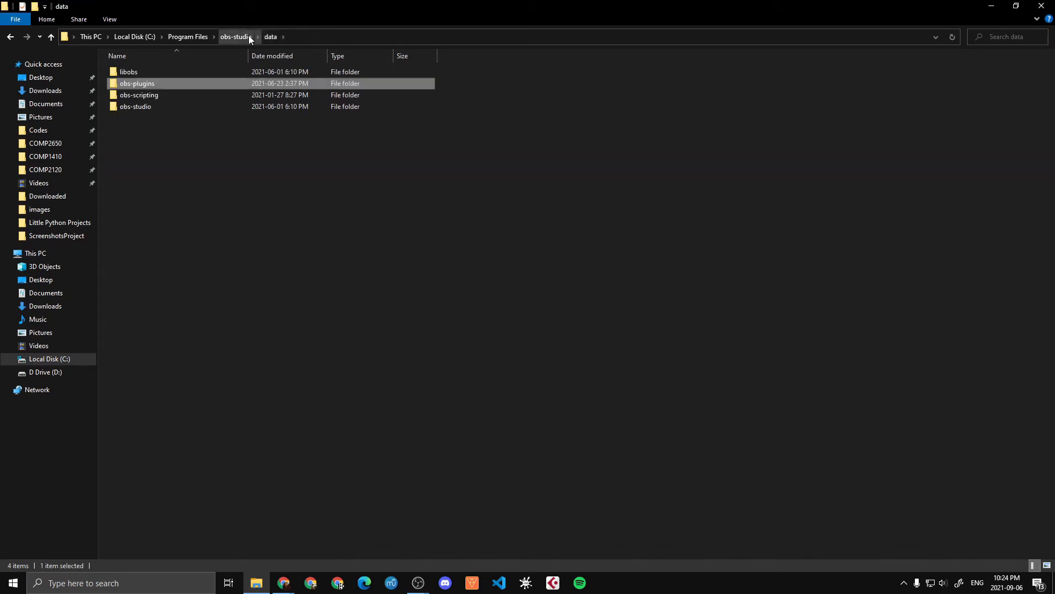
left_click(242, 36)
left_click(51, 94)
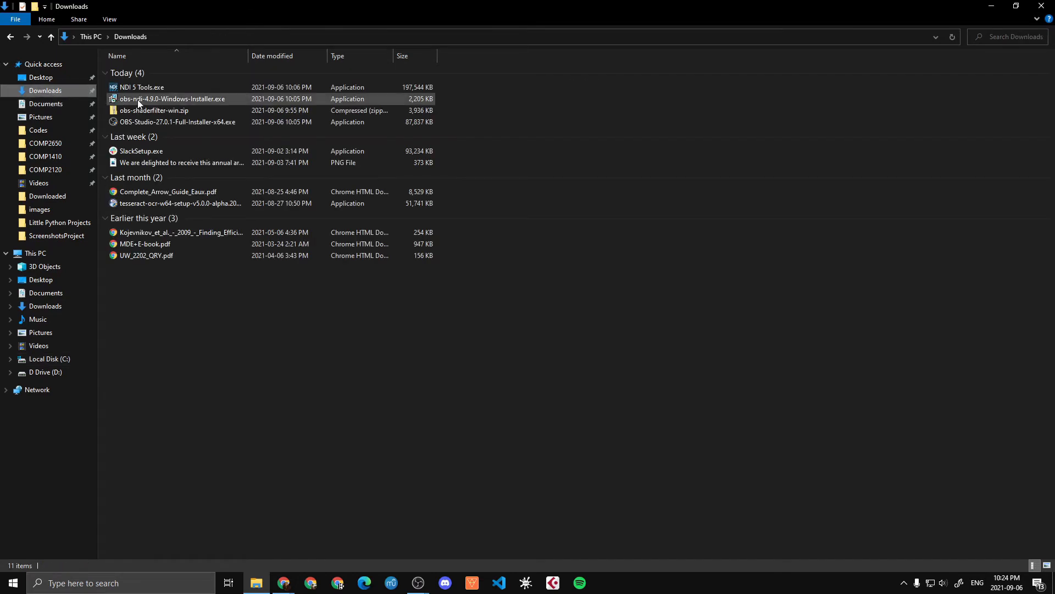
double_click(161, 113)
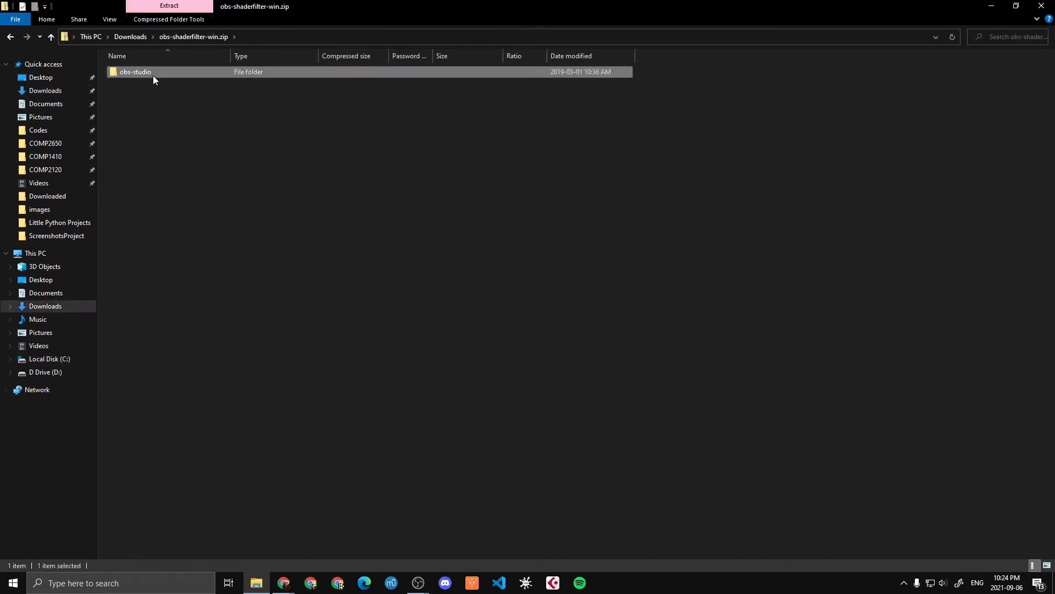
double_click(153, 75)
double_click(153, 81)
double_click(163, 83)
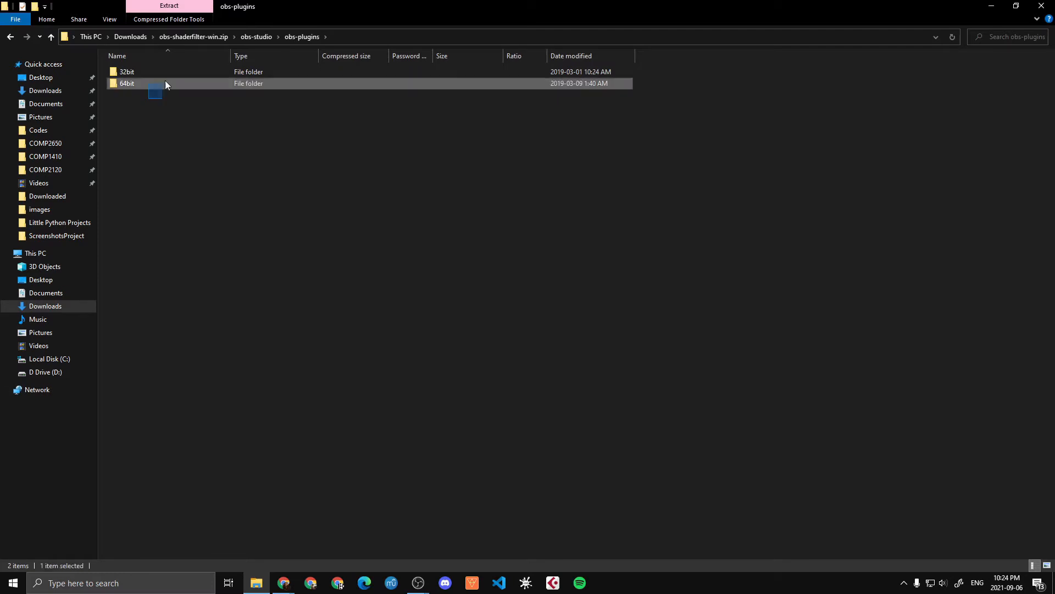
left_click_drag(186, 107, 220, 57)
left_click(292, 133)
left_click(303, 37)
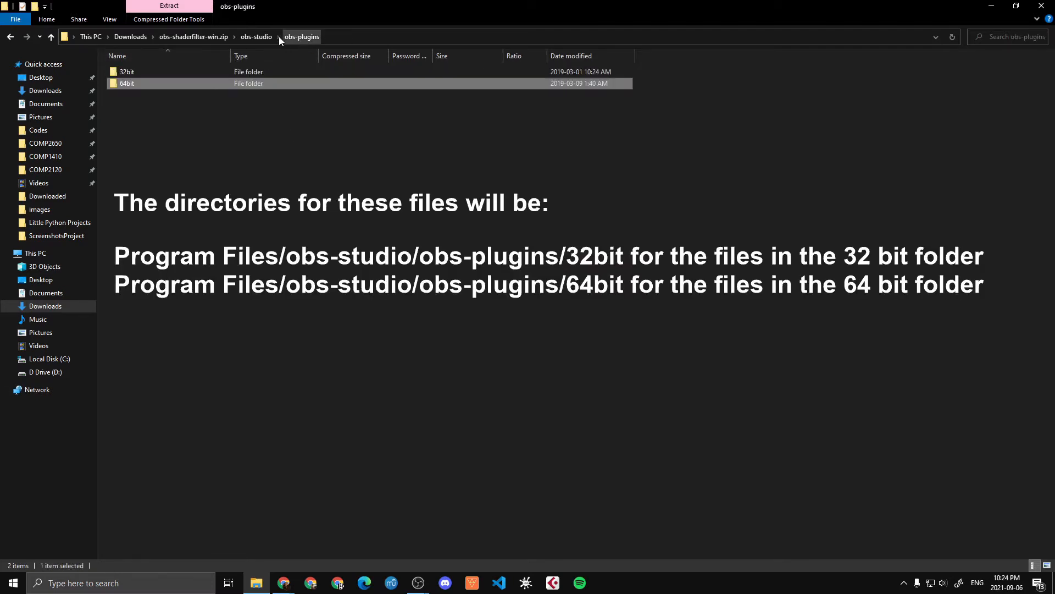
Examine the obs-shaderfilter .dll and .pdb files in the 64bit and 32bit folders of obs-plugins inside obs-shaderfilter-win.zip.
double_click(179, 87)
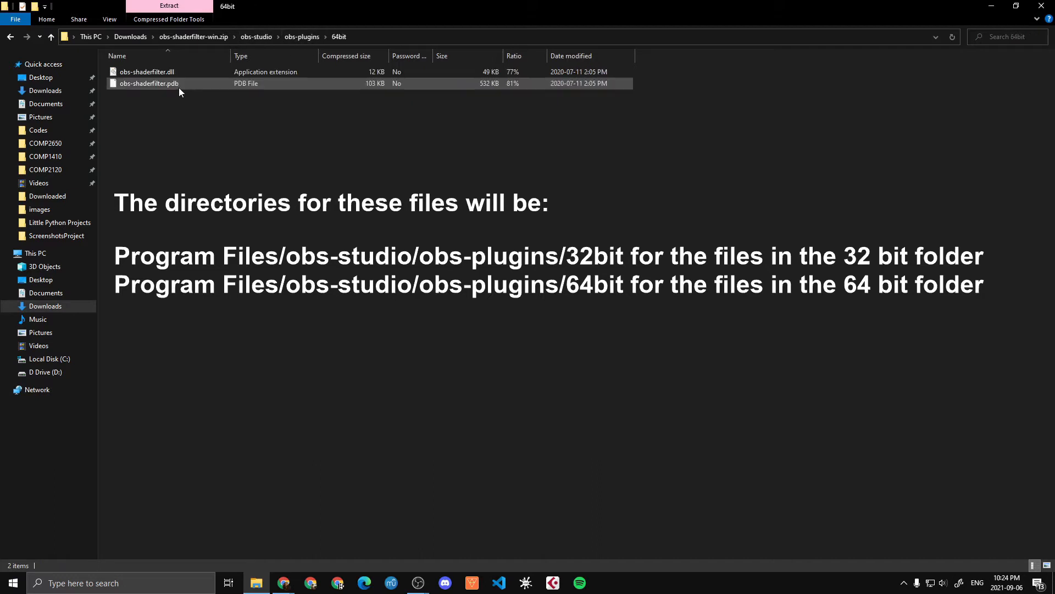
left_click_drag(179, 88, 196, 69)
left_click(207, 117)
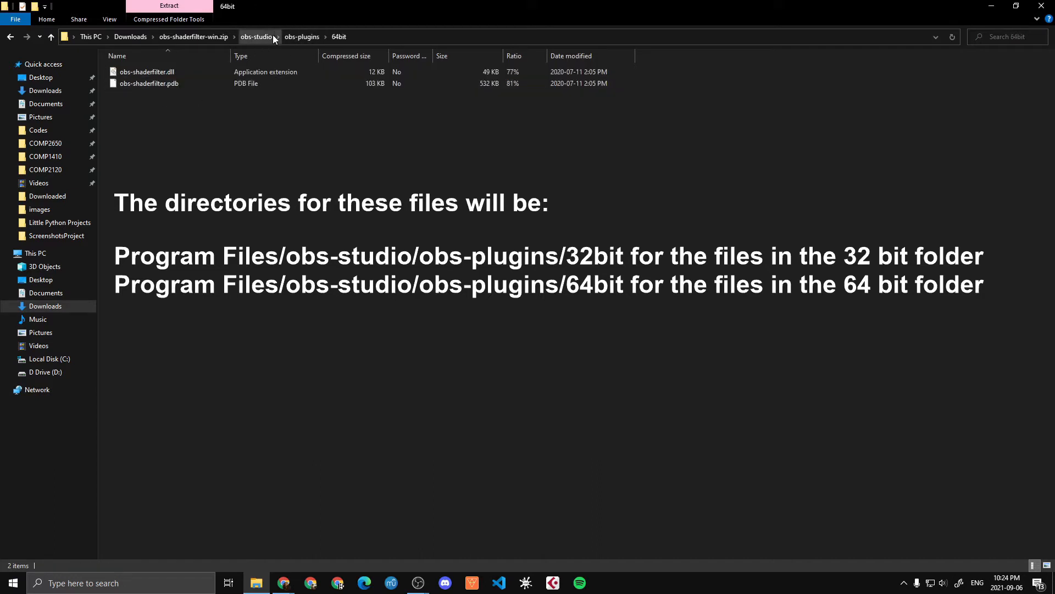
left_click(273, 36)
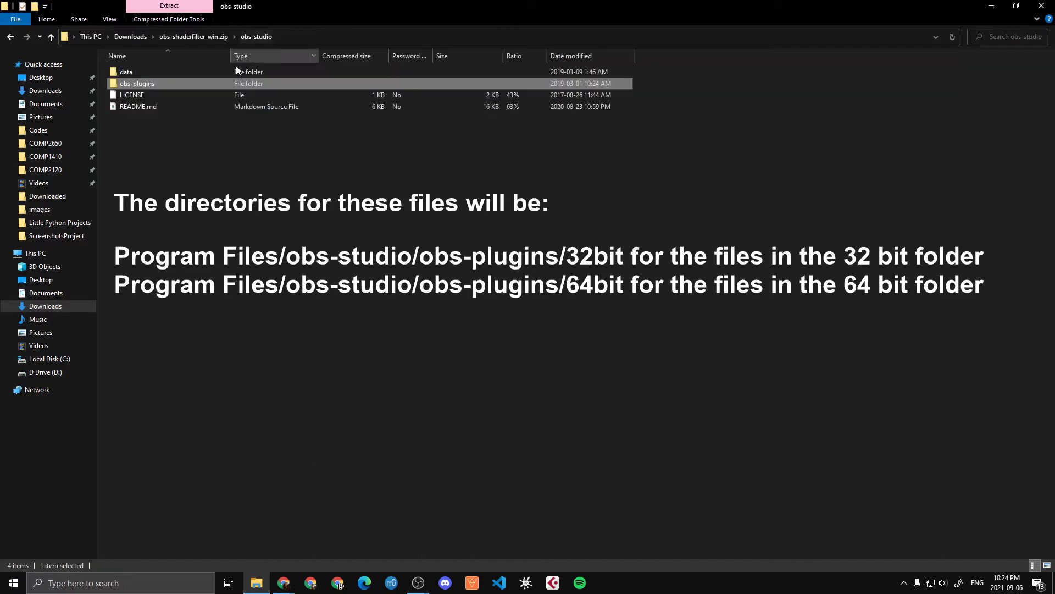
double_click(198, 82)
double_click(199, 68)
left_click_drag(187, 113, 236, 66)
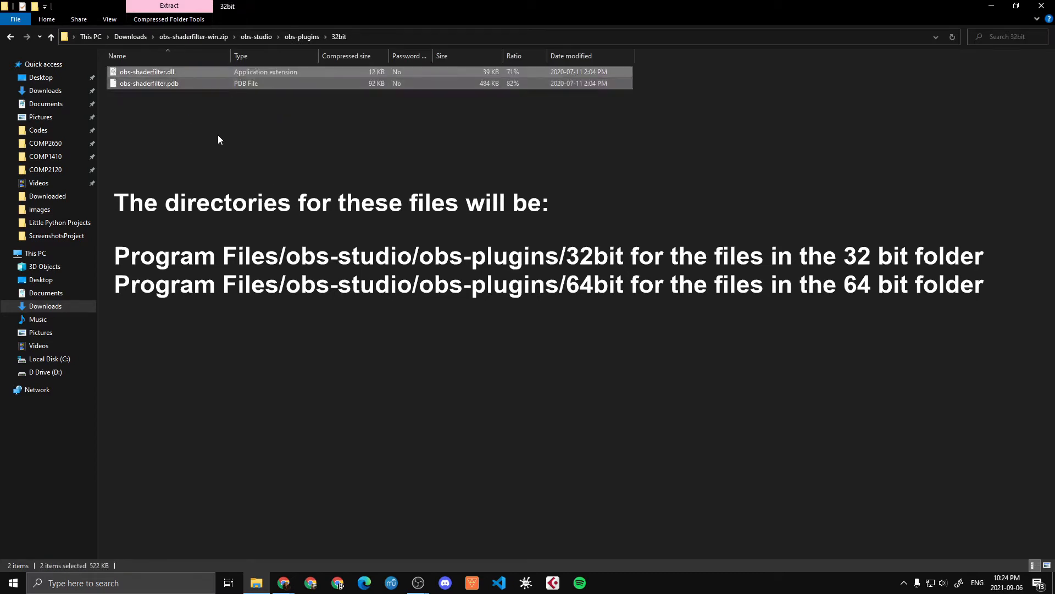
left_click(253, 175)
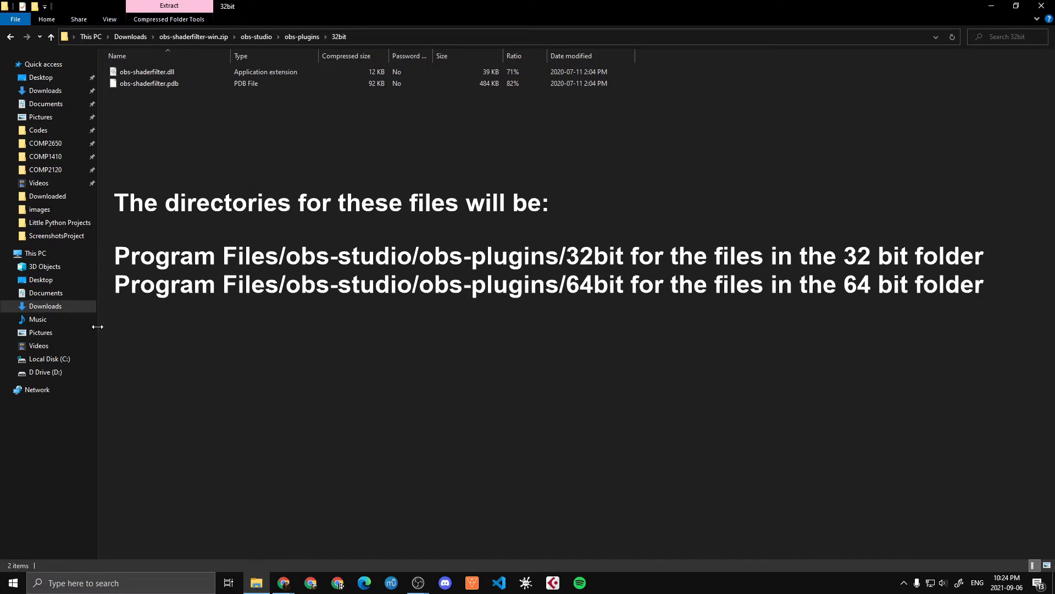
left_click(300, 37)
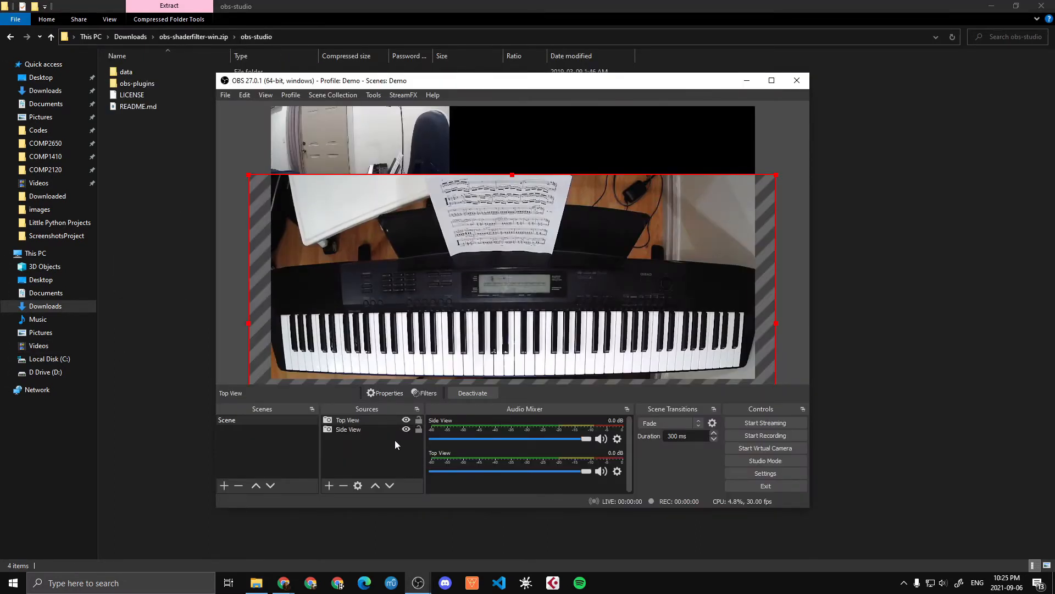
In OBS Studio, add a User-defined shader effect filter named Fisheye to the Top View source.
right_click(471, 329)
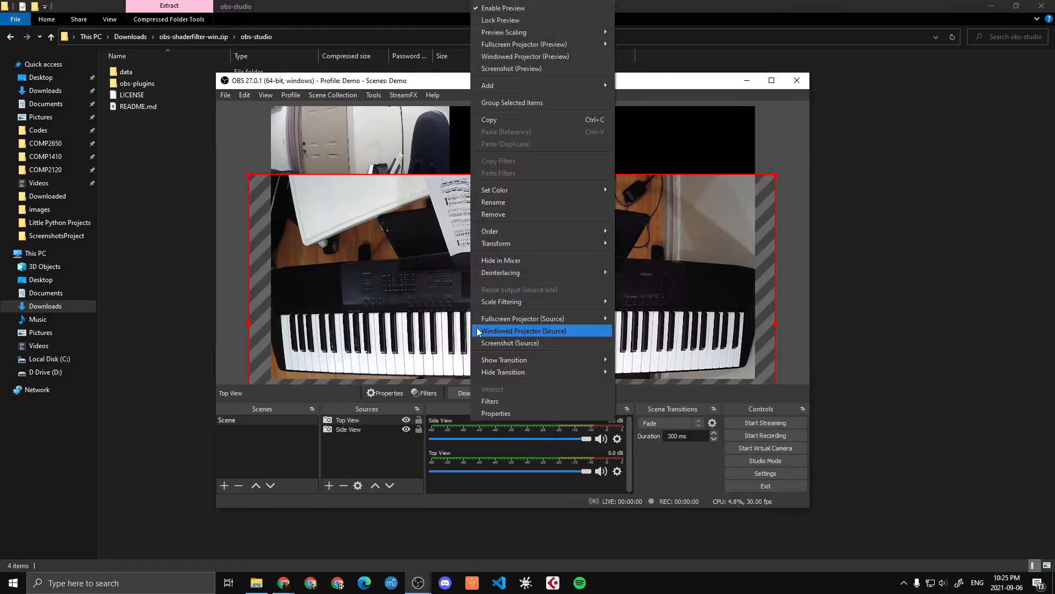
left_click(440, 360)
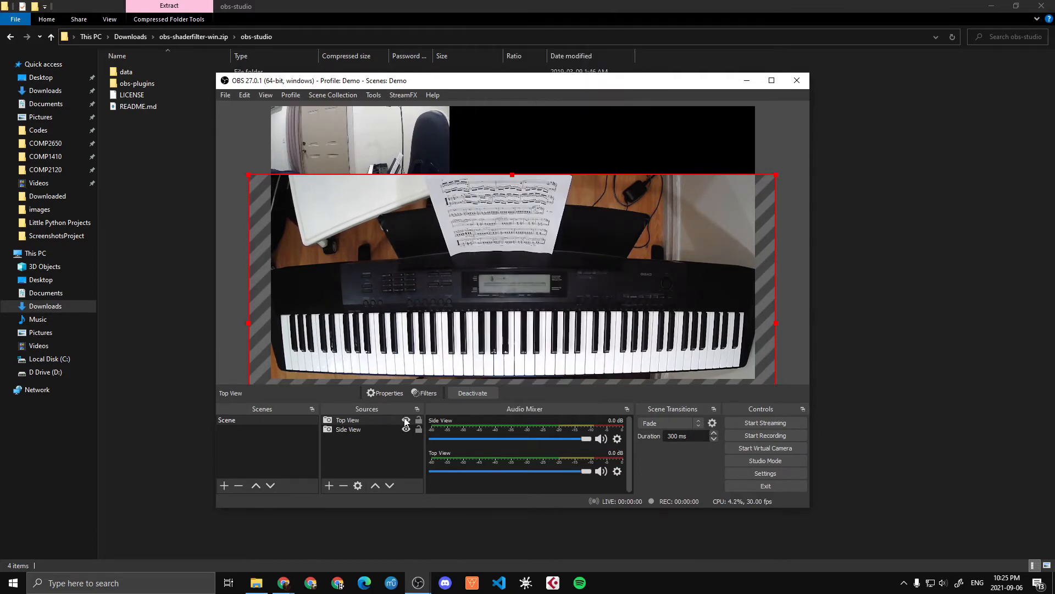
right_click(366, 421)
left_click(390, 406)
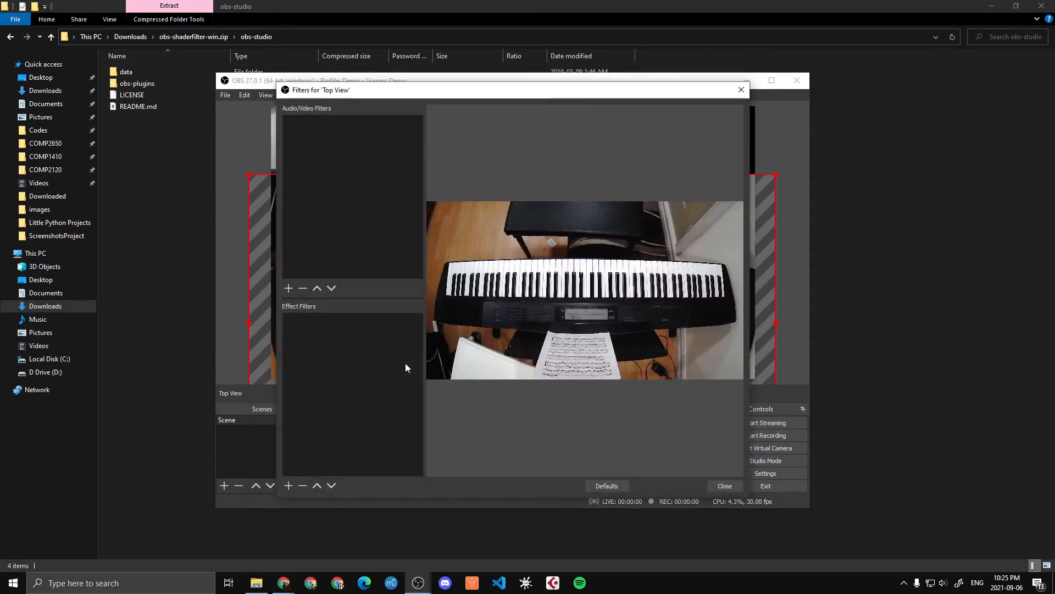
left_click(290, 484)
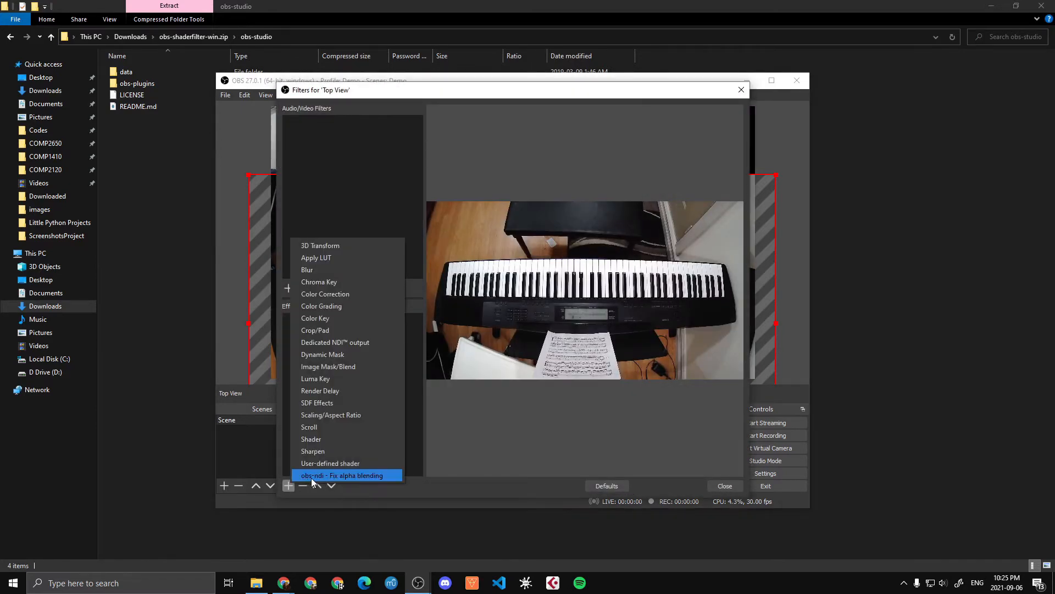
left_click(341, 463)
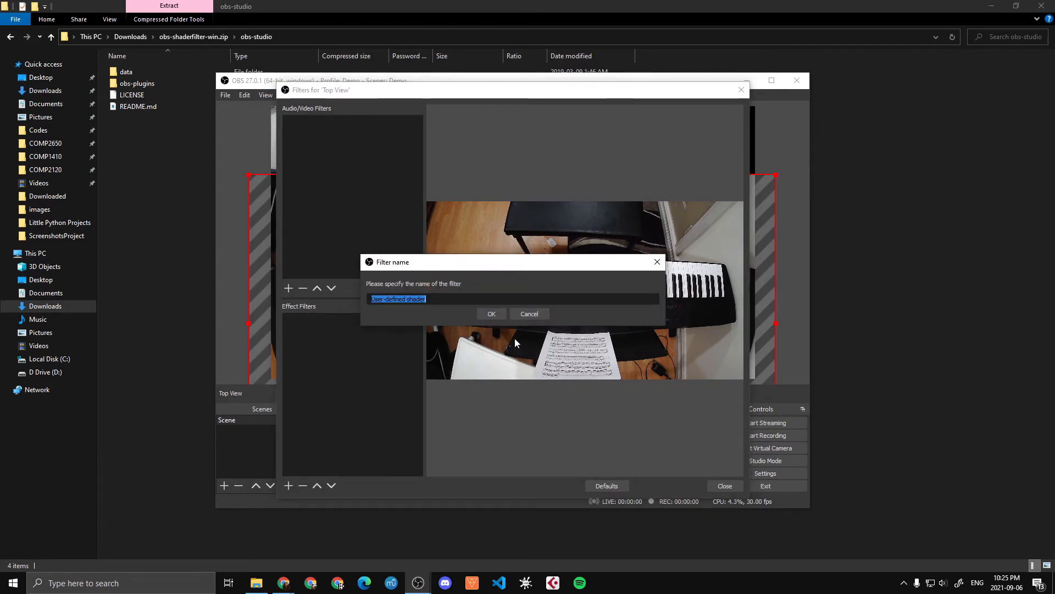
type("Fi")
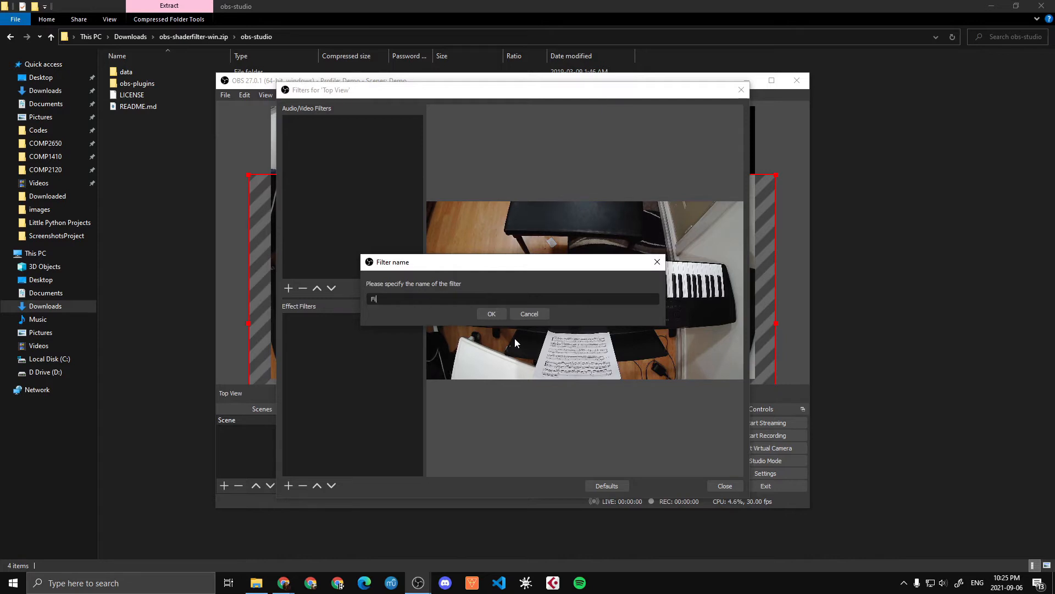
type("sheye")
key("Return")
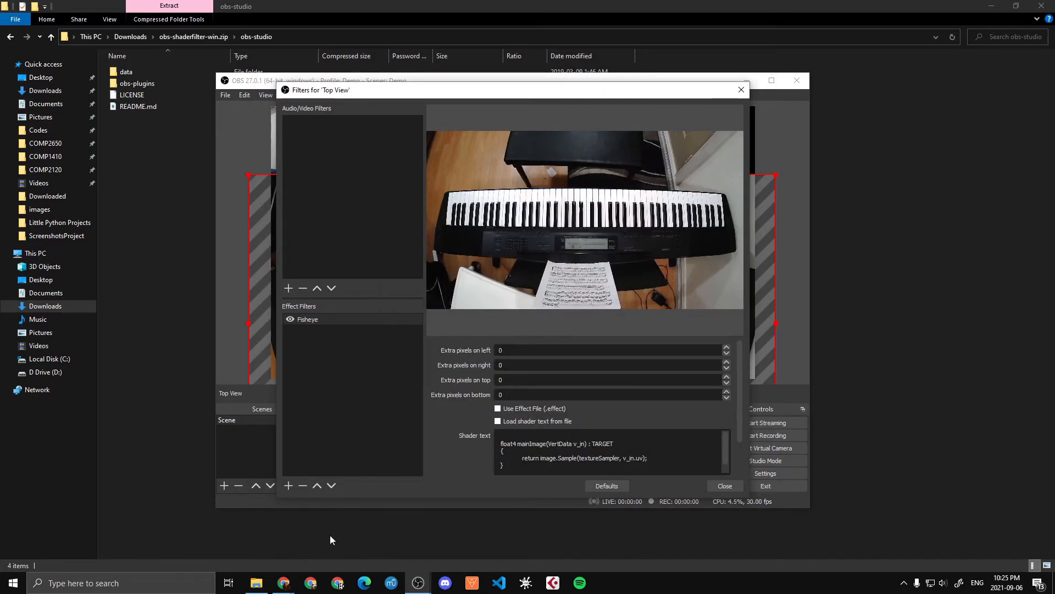
Switch to Chrome and open the raw GitHub page of fisheye.shader to examine its code and file name.
mouse_move(290, 581)
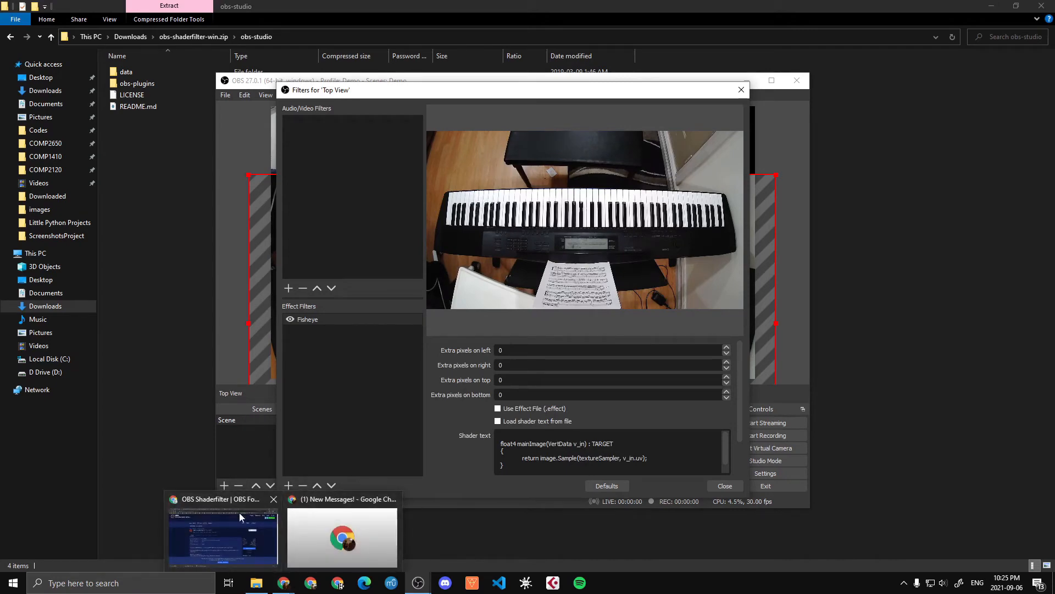
left_click(239, 512)
left_click(184, 9)
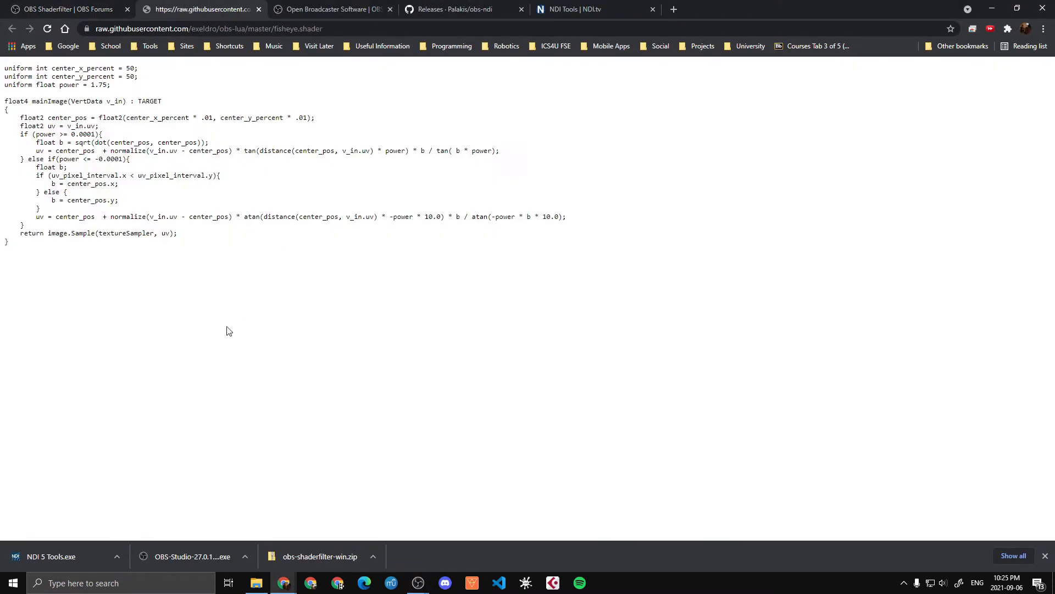
left_click_drag(253, 297, 5, 67)
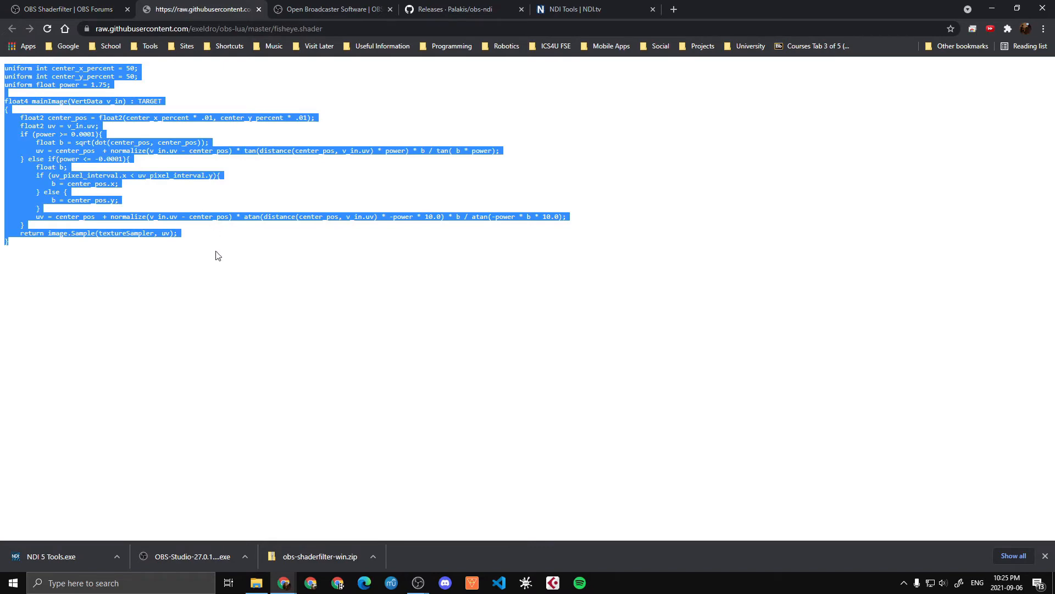
left_click(332, 27)
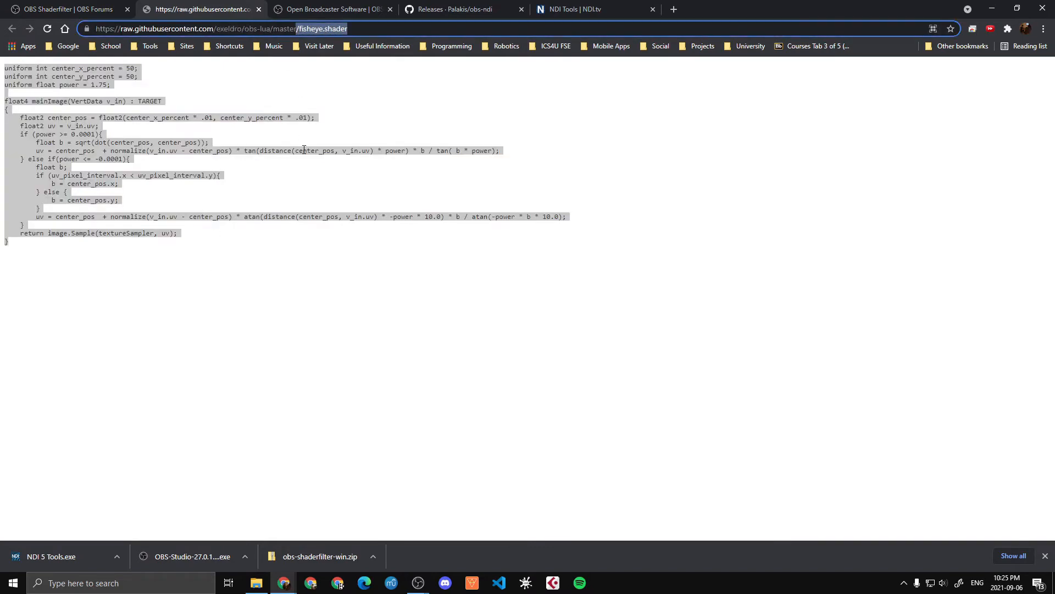
left_click(172, 335)
left_click_drag(282, 306, 2, 65)
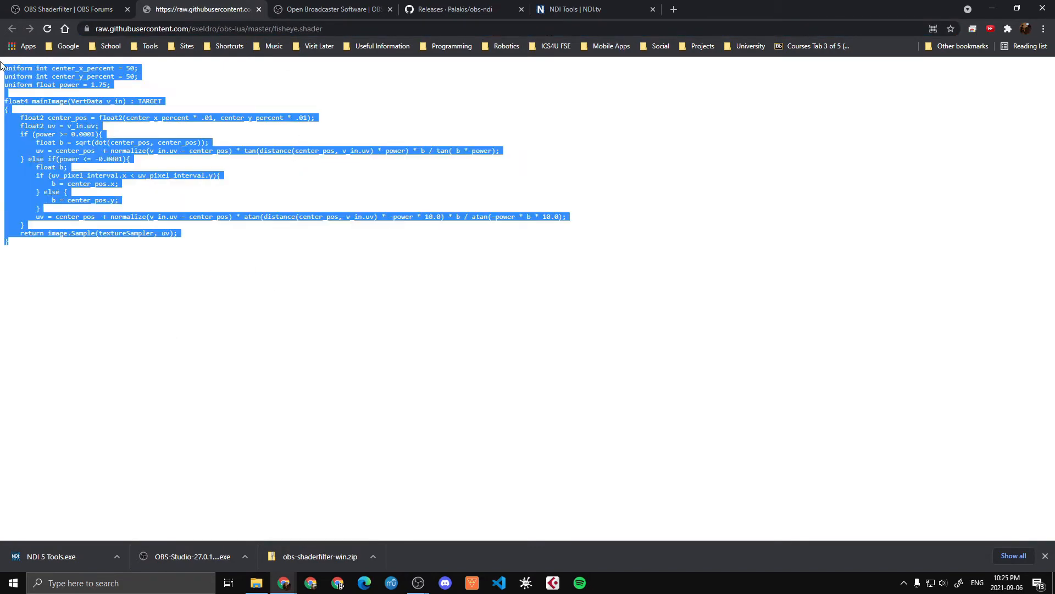
left_click(152, 310)
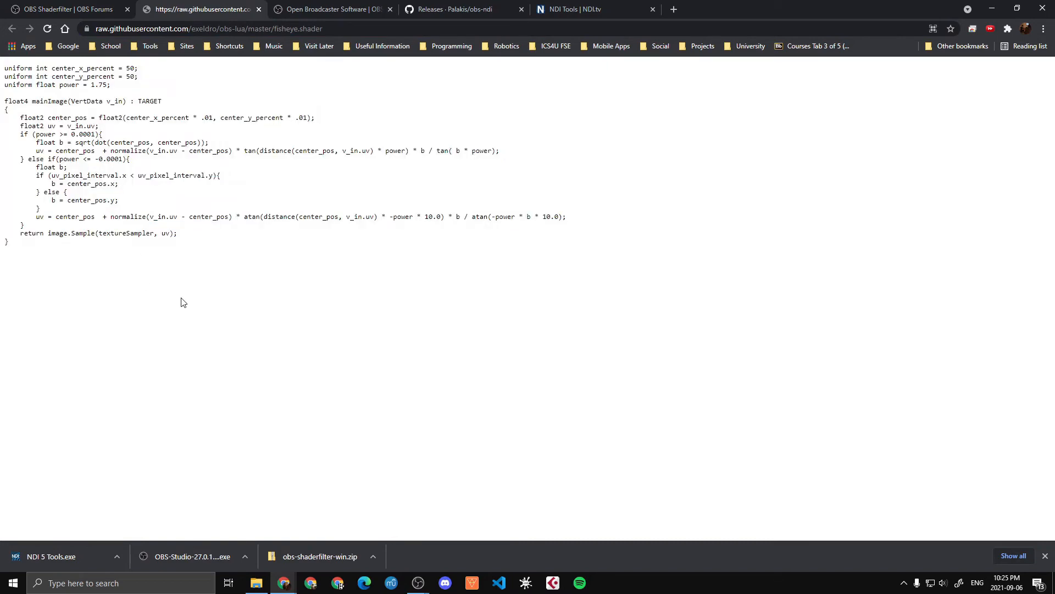
Copy the entire fisheye.shader code from the raw GitHub page.
key("ctrl+a")
left_click(230, 304)
key("ctrl+a")
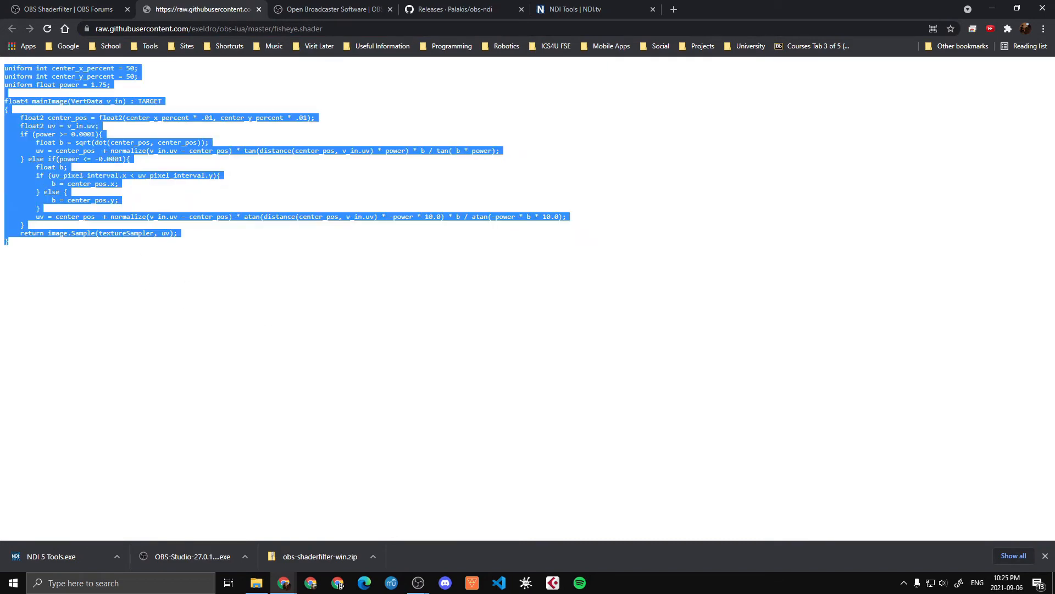
right_click(229, 209)
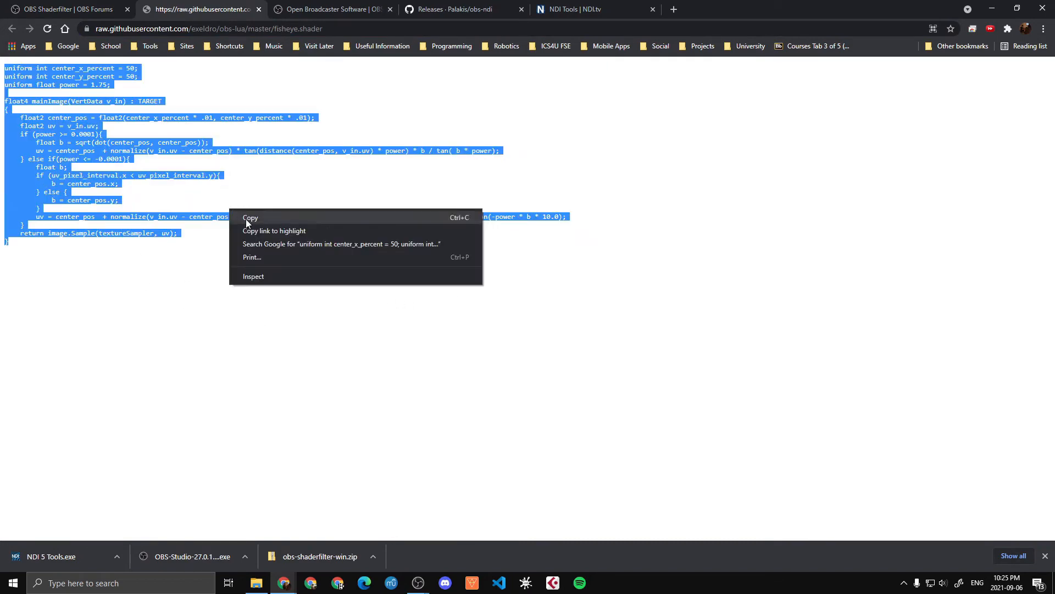
left_click(210, 250)
left_click(177, 286)
key("ctrl+a")
key("ctrl+c")
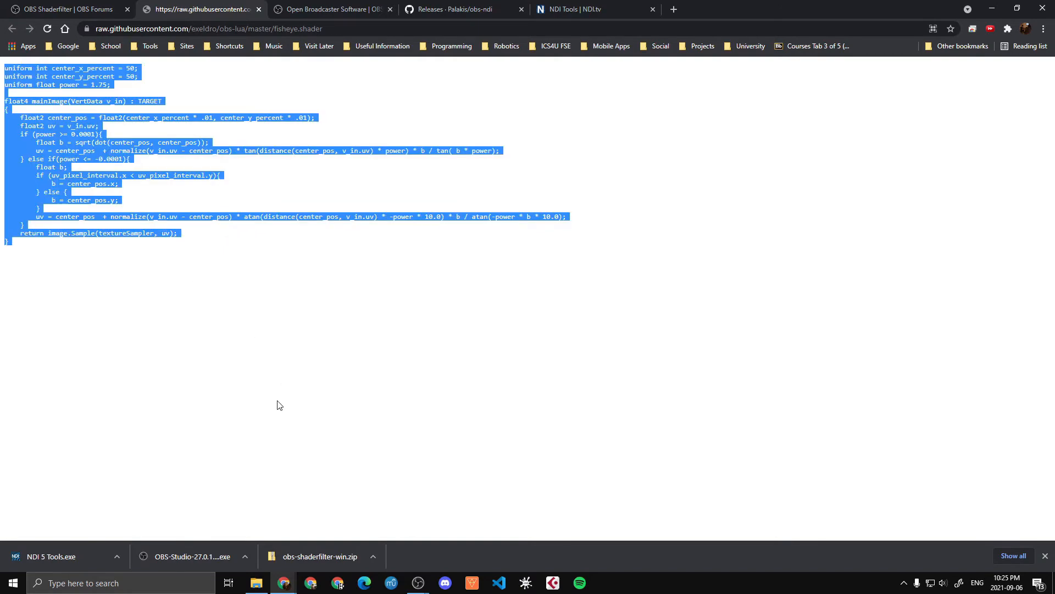
Open Notepad and paste the copied fisheye shader code into a new document.
left_click(125, 591)
type("note")
key("Return")
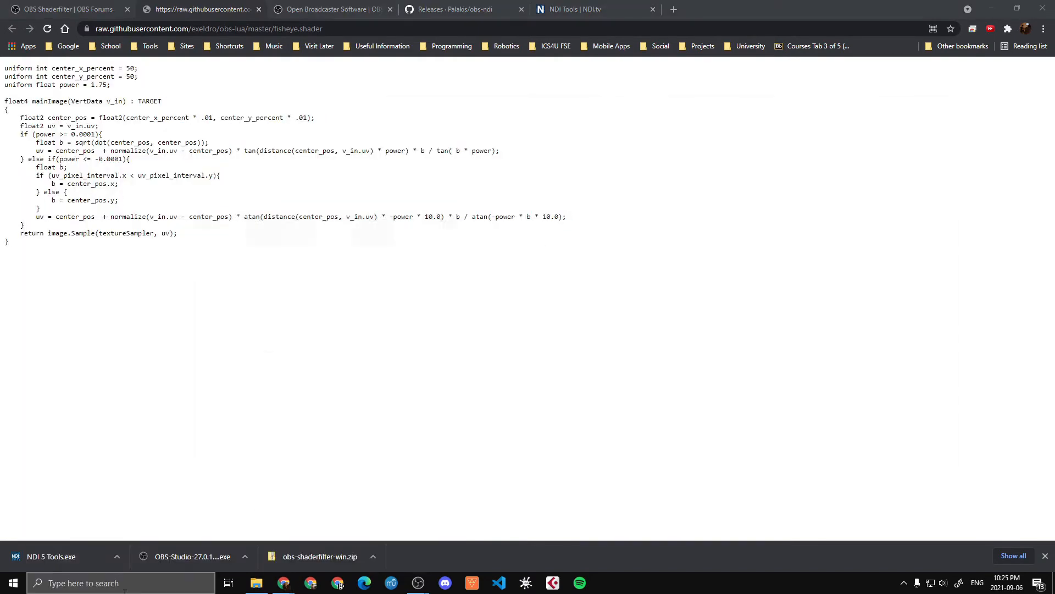
key("ctrl+v")
Start saving the shader document and choose C:\Program Files\obs-studio\data\obs-plugins\obs-shaderfilter\examples as its destination folder.
key("ctrl+s")
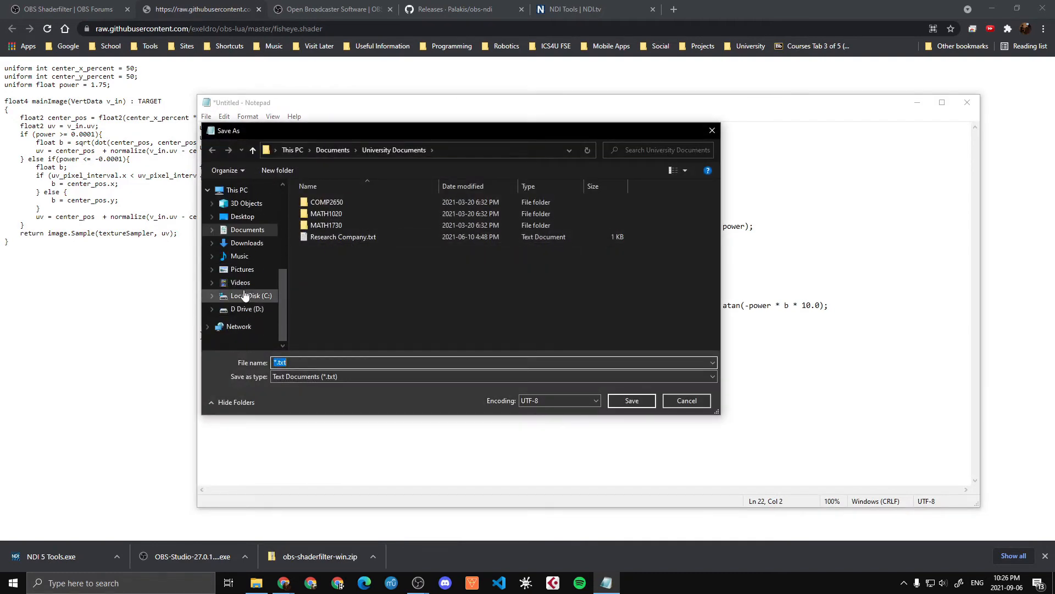
left_click(246, 296)
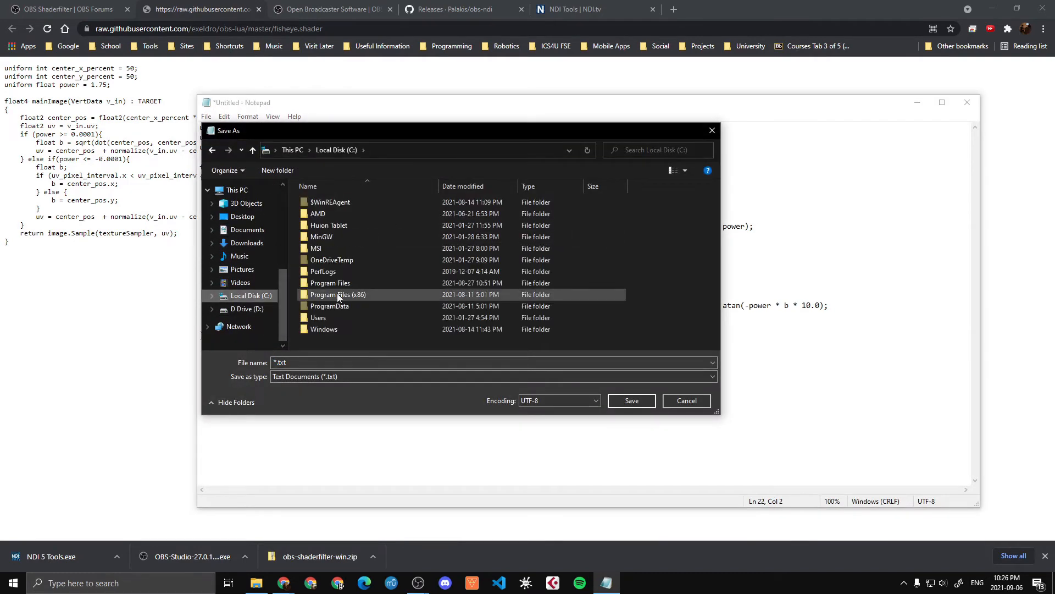
double_click(339, 287)
scroll(344, 306, "down", 5)
scroll(344, 309, "down", 3)
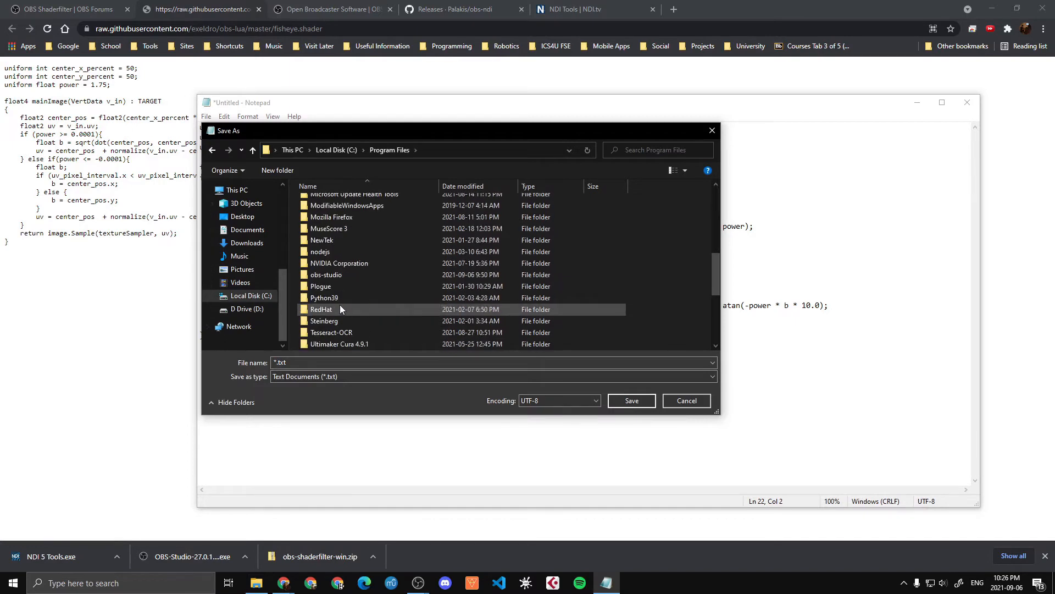
double_click(330, 275)
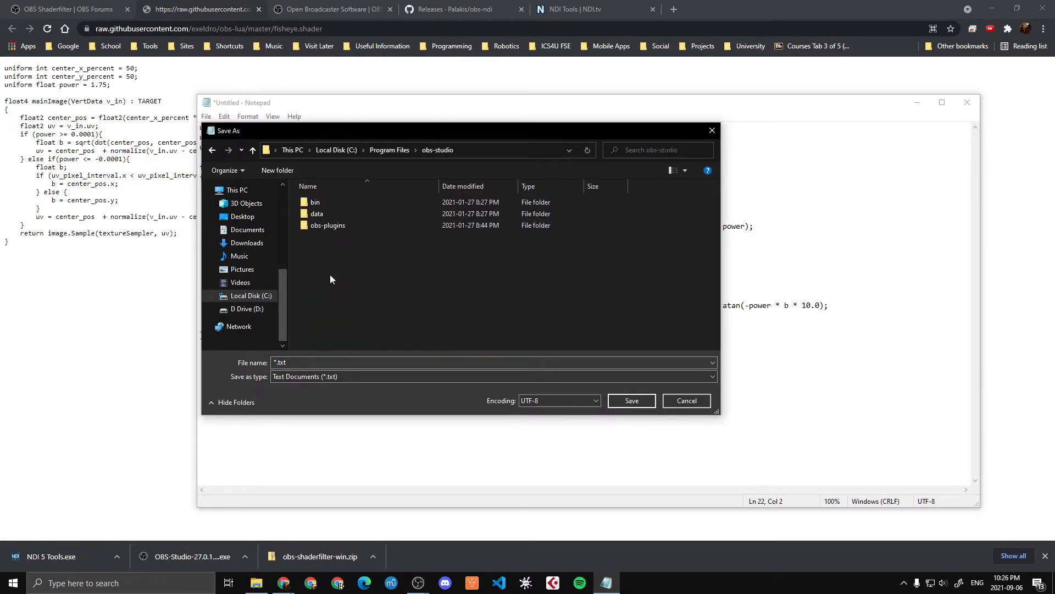
double_click(357, 220)
double_click(328, 213)
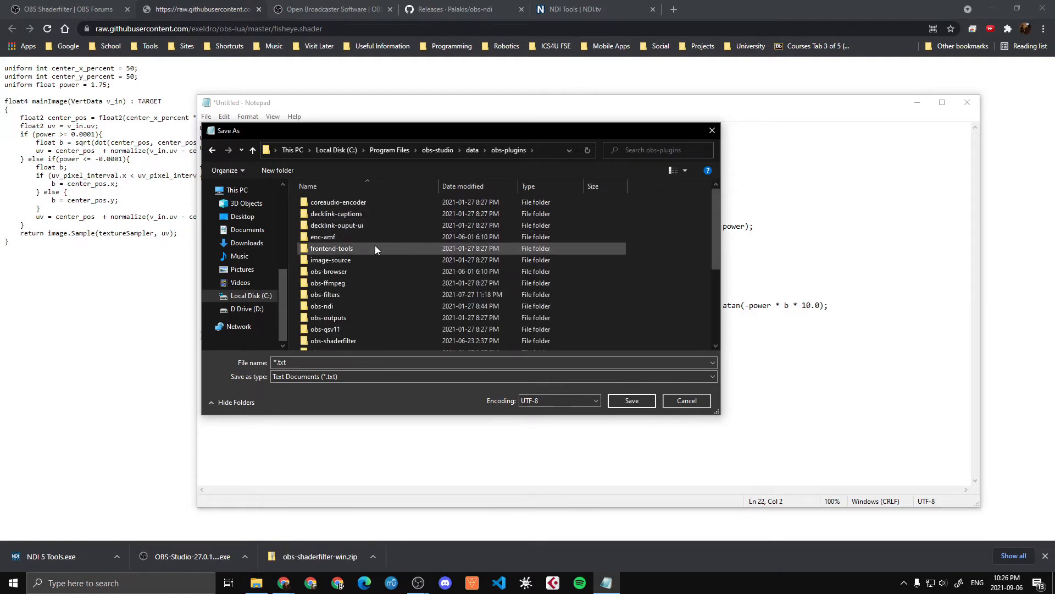
double_click(377, 275)
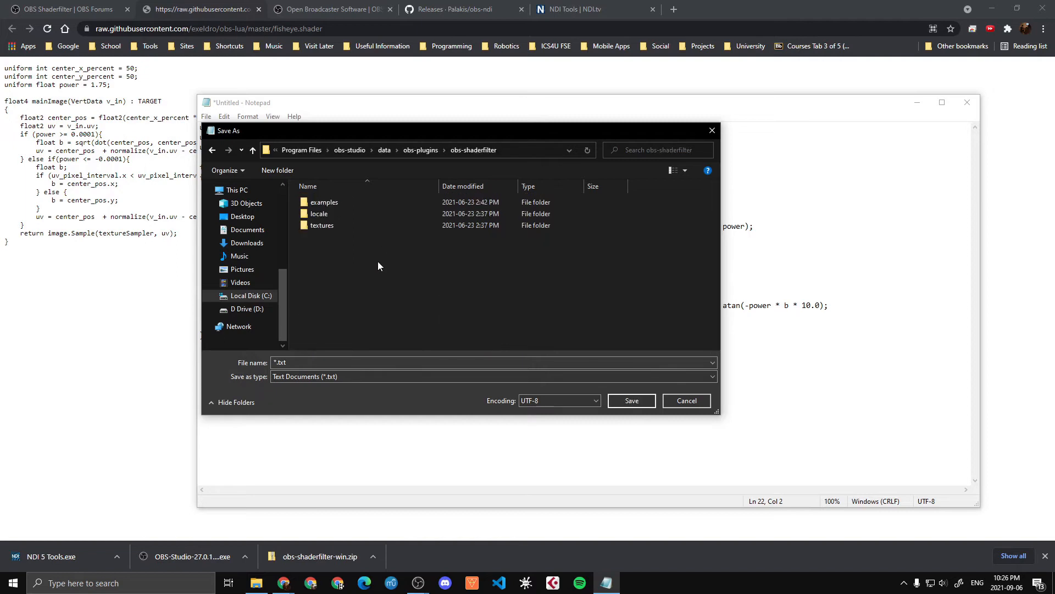
double_click(388, 210)
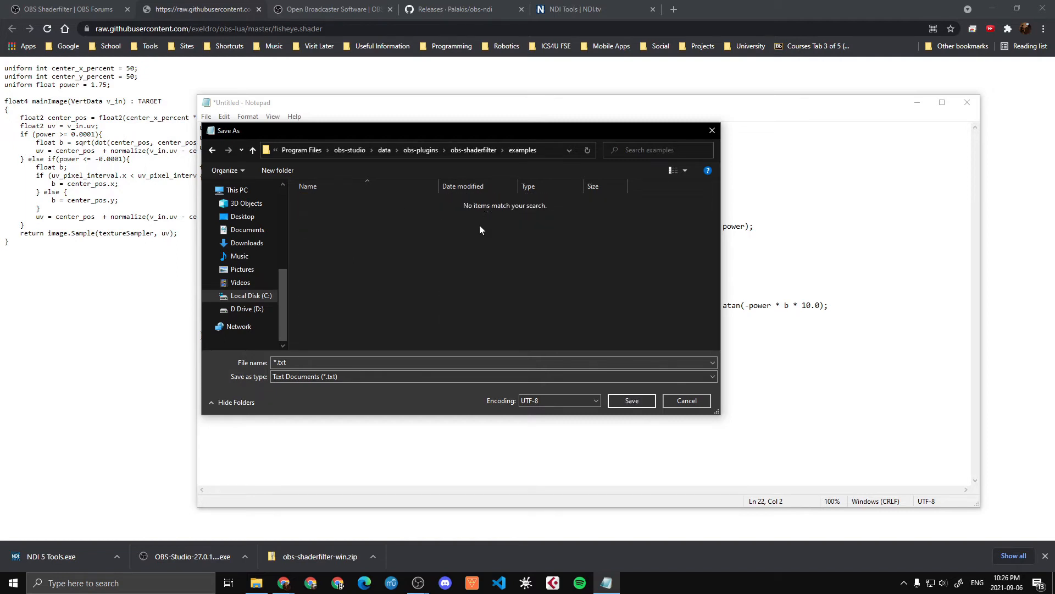
Enter fisheye.shader as the file name, then clear it and cancel the save.
left_click(382, 358)
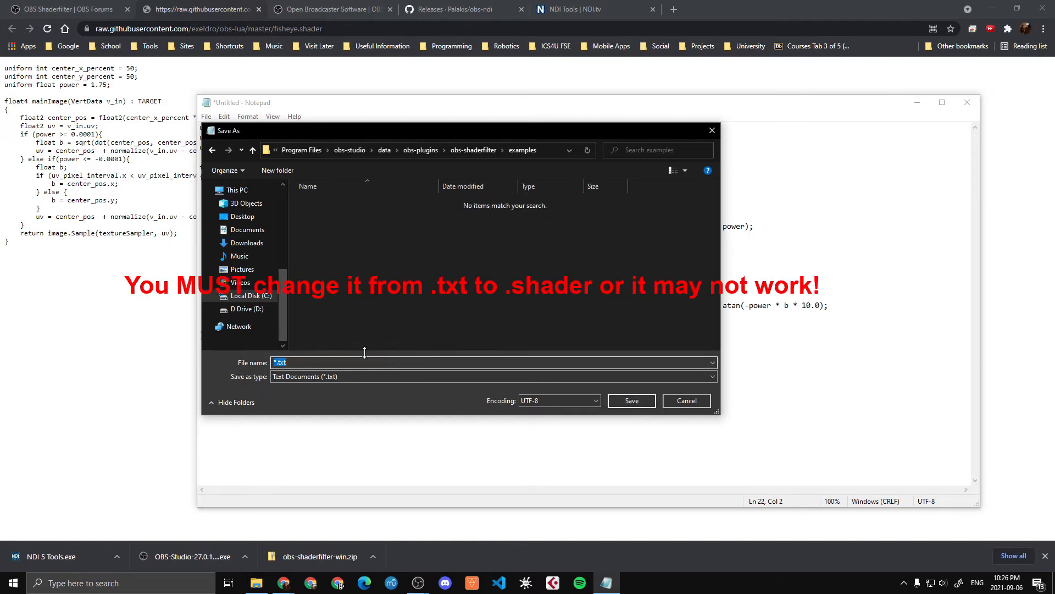
type("fishey")
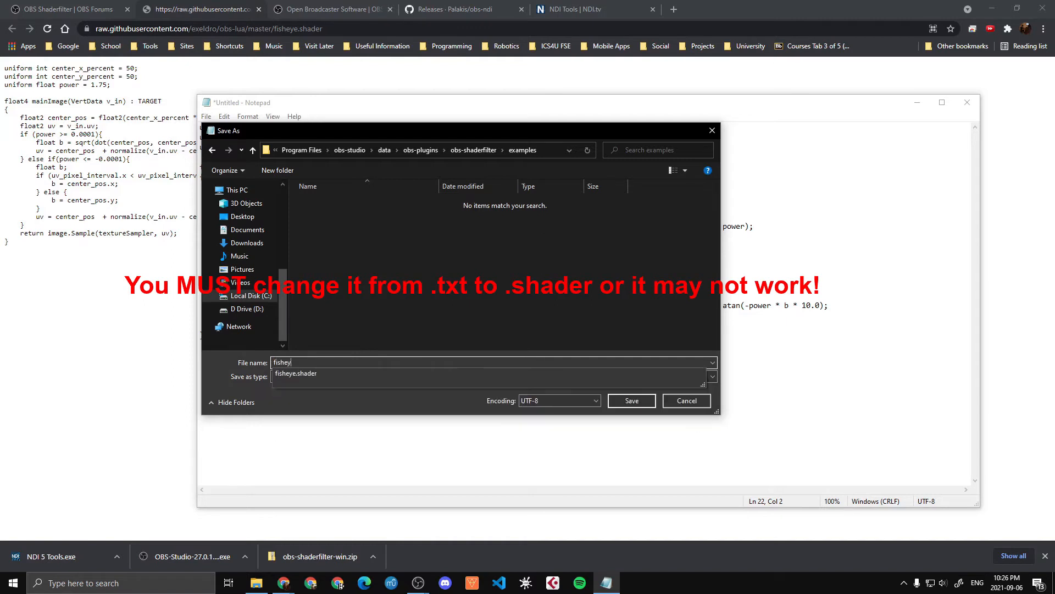
type("e.shader")
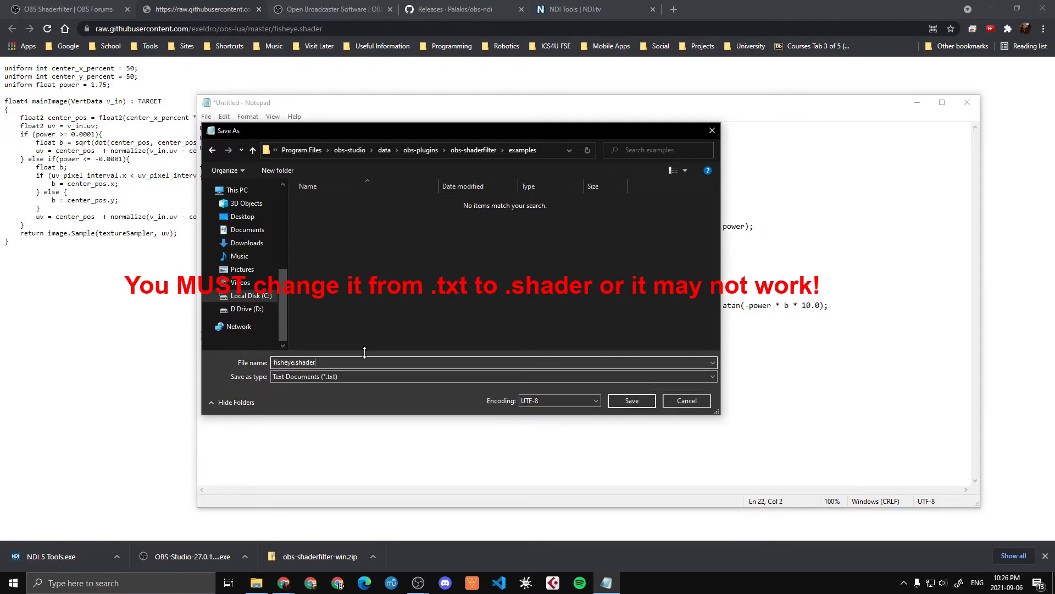
key("BackSpace")
key("BackSpace")
key("BackSpace")
key("BackSpace")
key("BackSpace")
key("BackSpace")
key("BackSpace")
key("BackSpace")
key("BackSpace")
key("BackSpace")
key("BackSpace")
key("BackSpace")
key("BackSpace")
key("BackSpace")
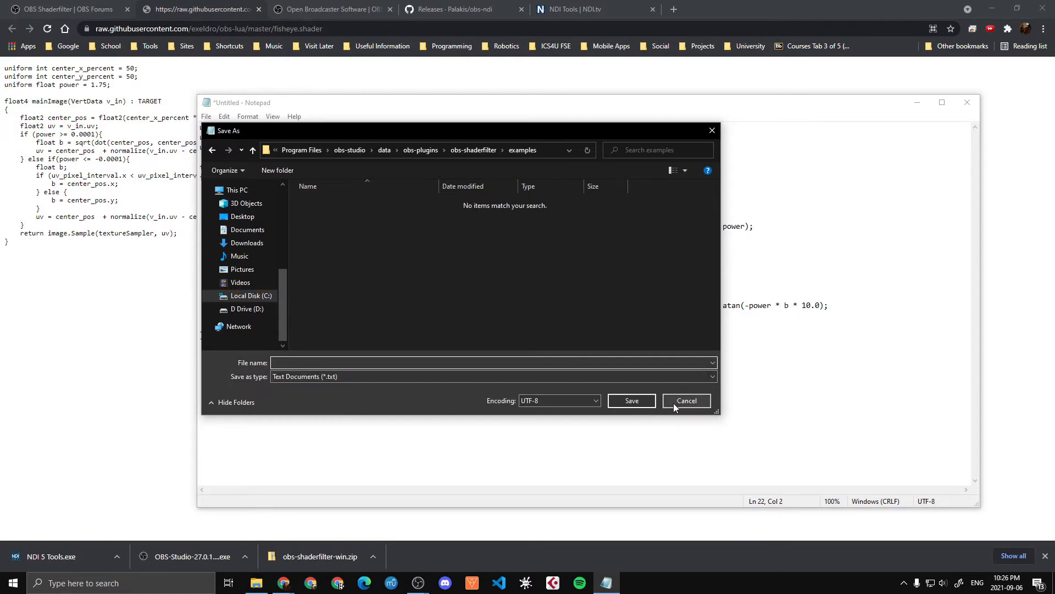
left_click(669, 399)
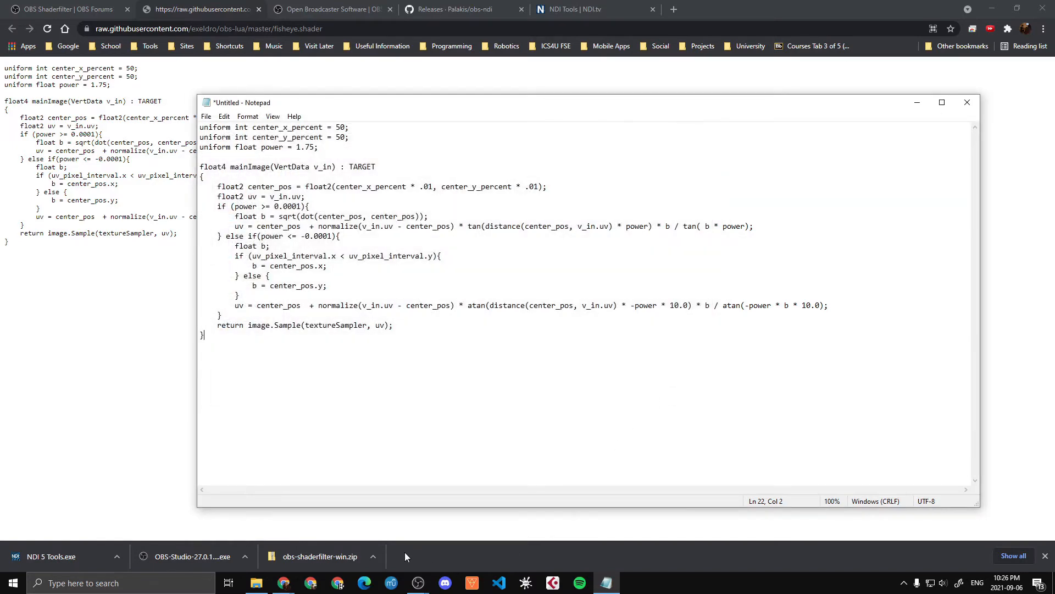
Switch to OBS and make the Fisheye filter load its shader text from fisheye.shader in the obs-shaderfilter examples folder.
left_click(418, 582)
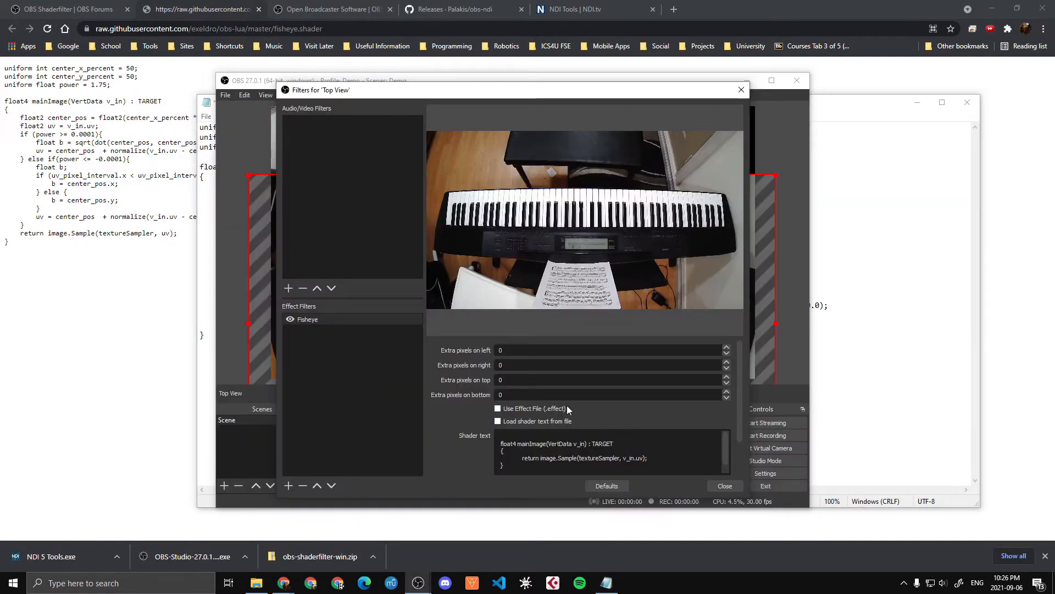
left_click(555, 421)
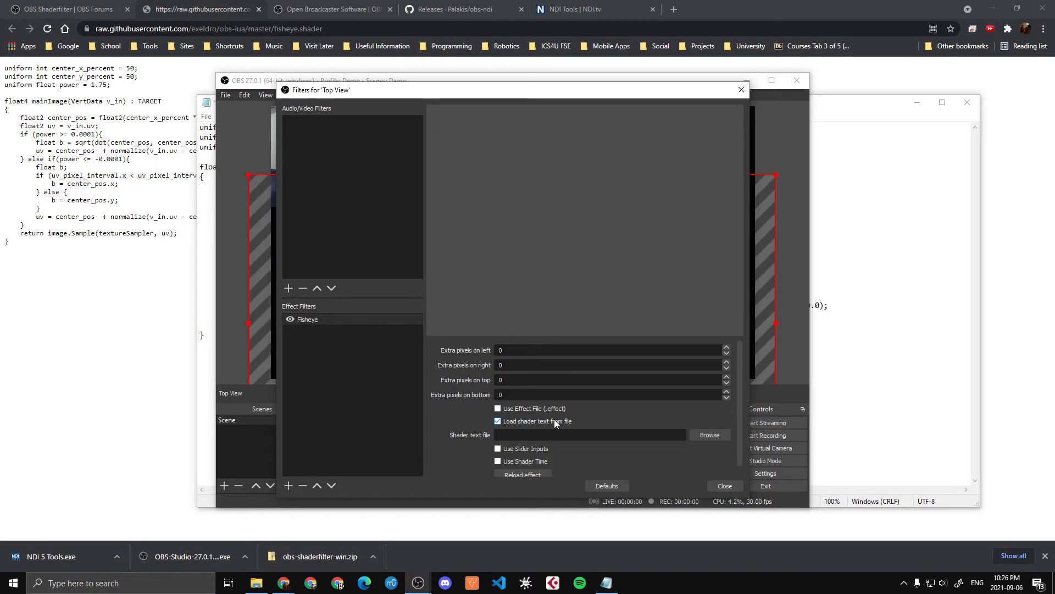
left_click(715, 434)
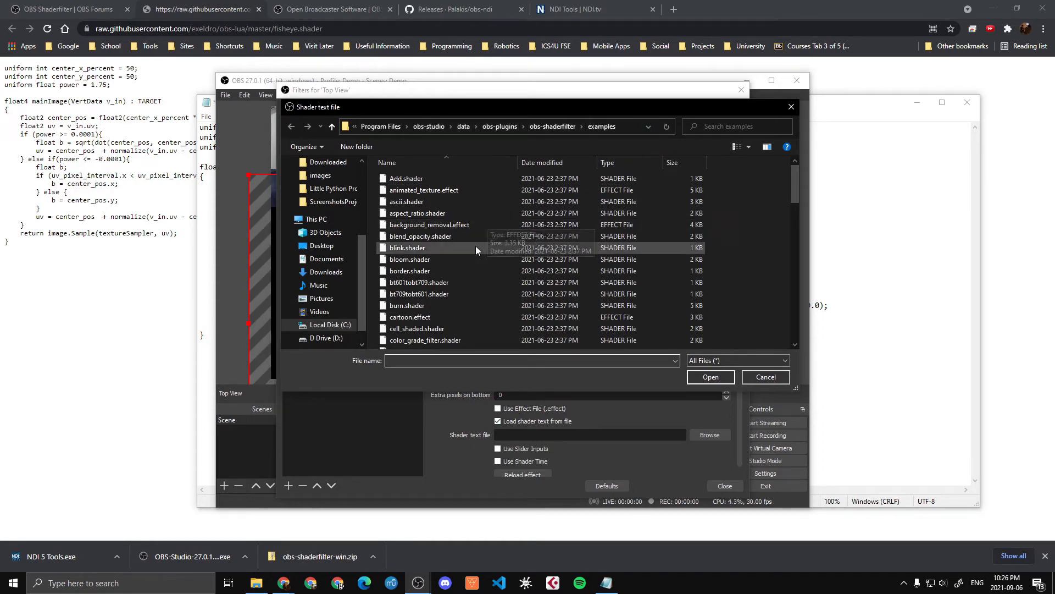
scroll(474, 261, "down", 7)
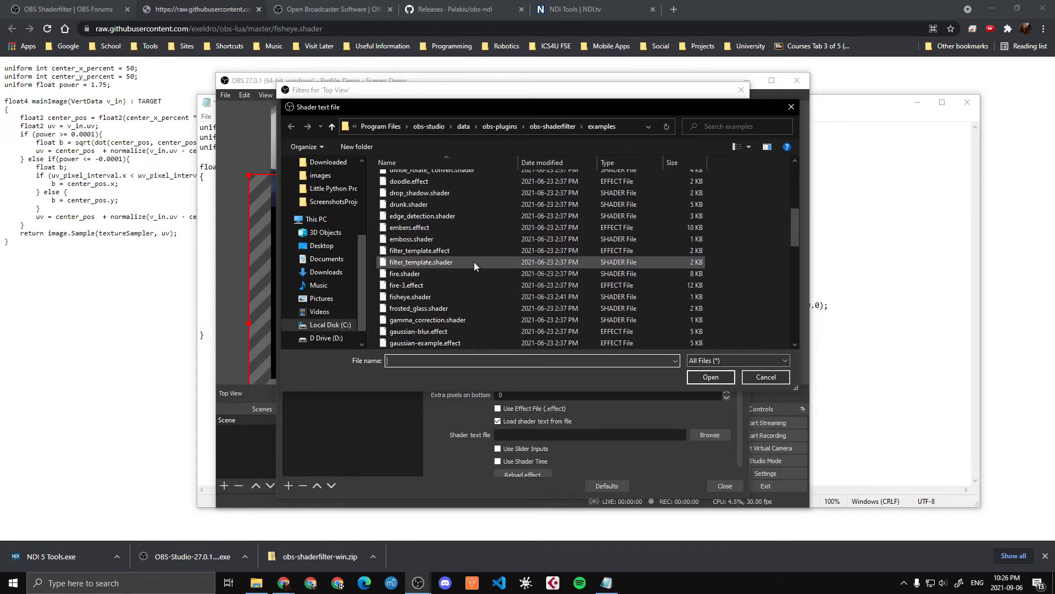
double_click(462, 298)
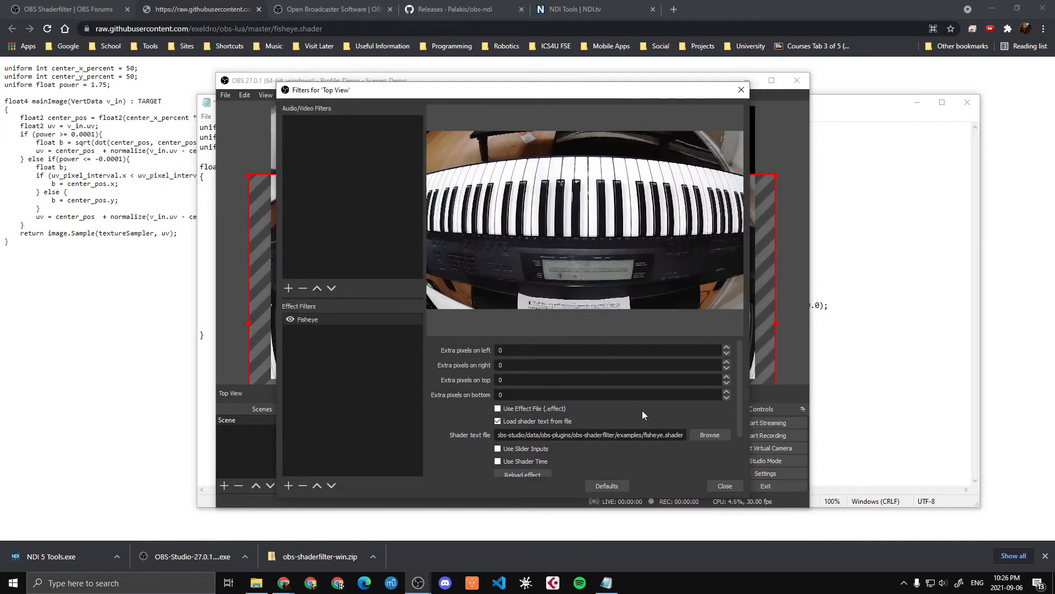
Try the fisheye shader's power at 10, 4, 2 and 0 on the Top View source.
scroll(655, 422, "down", 2)
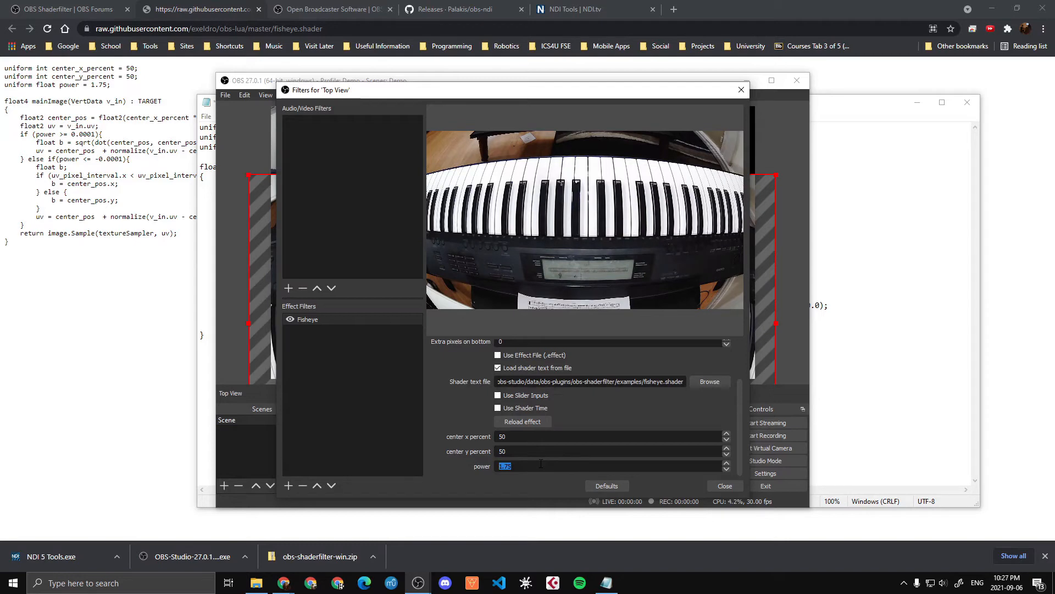
type("10")
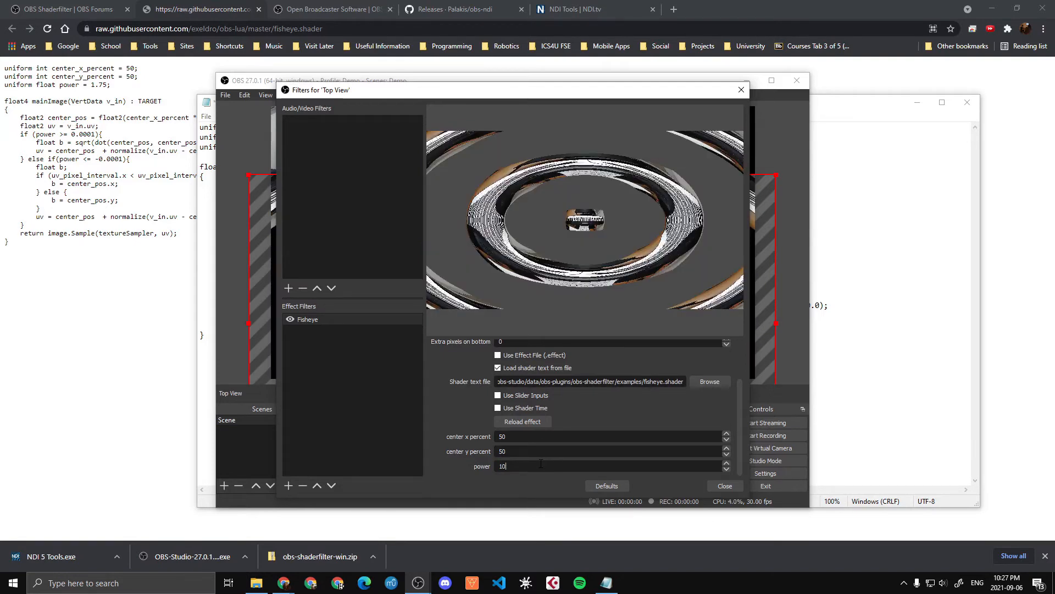
key("BackSpace")
key("BackSpace")
type("3")
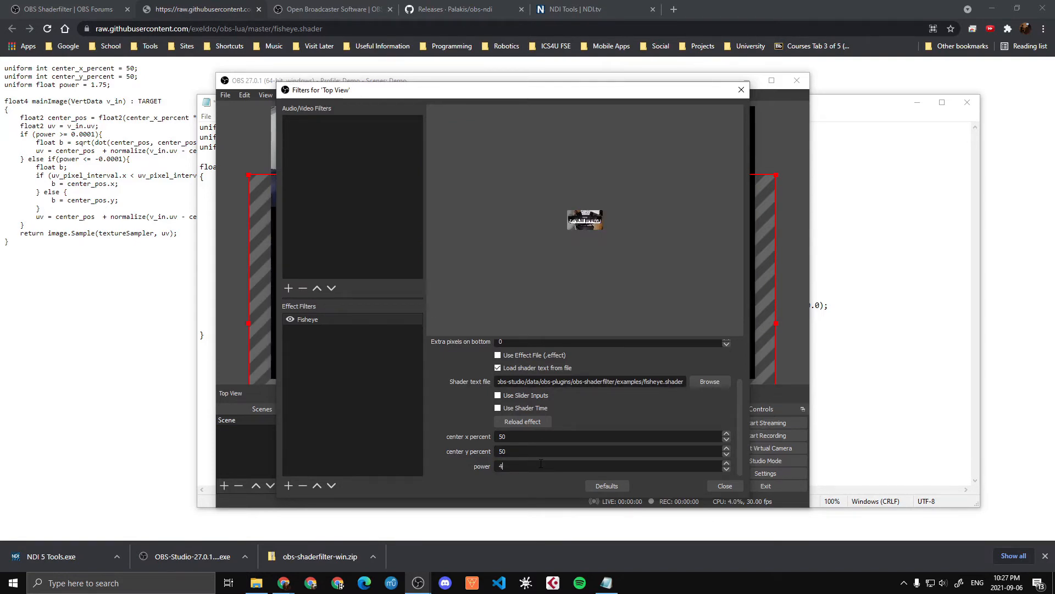
key("BackSpace")
type("2")
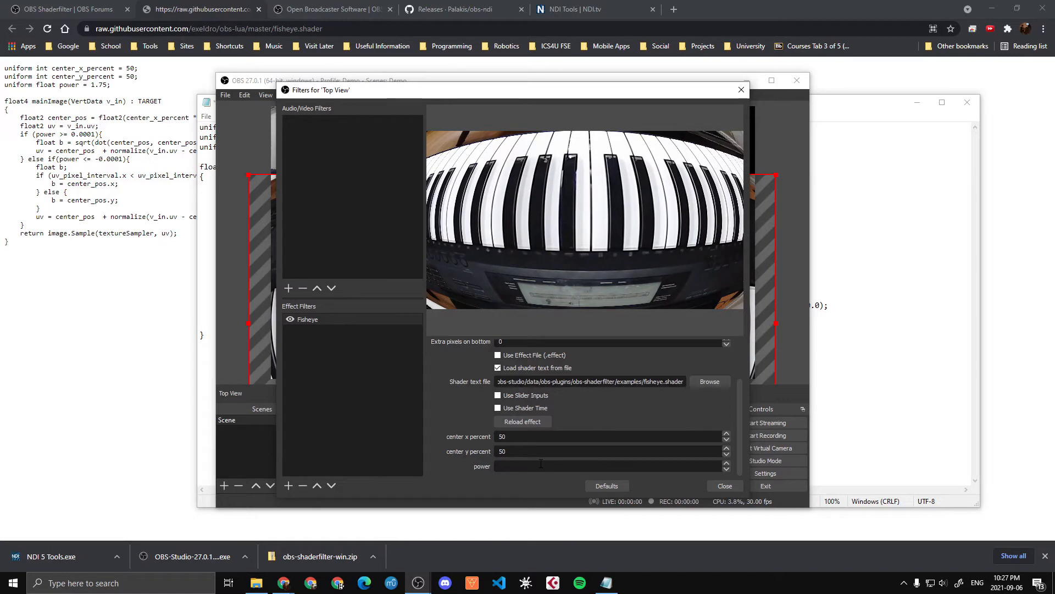
type("0")
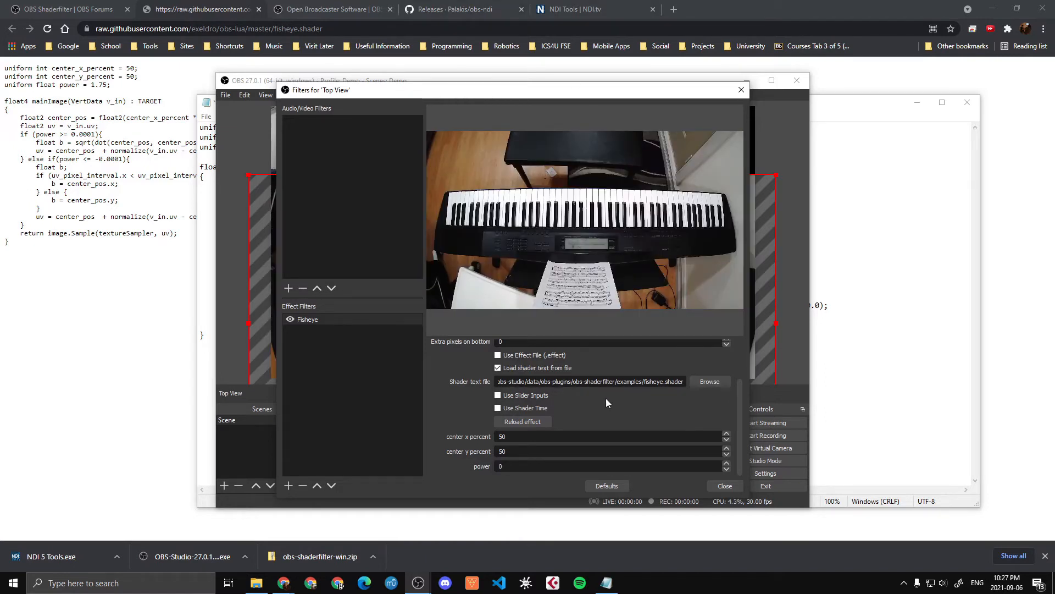
Try negative fisheye power values on Top View, including -1, -0.5 and -0.2.
key("BackSpace")
type("-1")
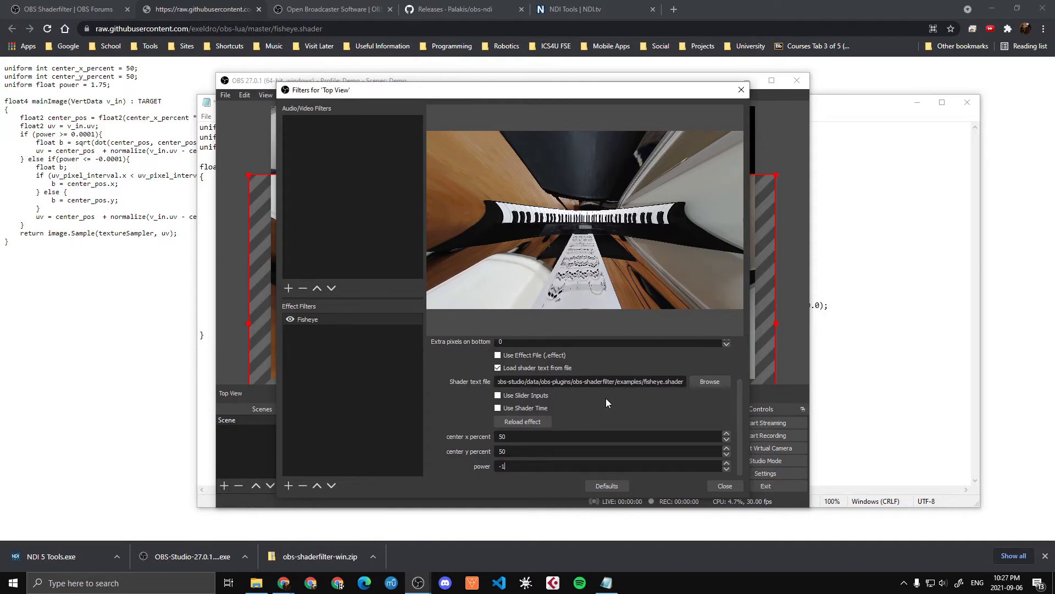
key("BackSpace")
type("0")
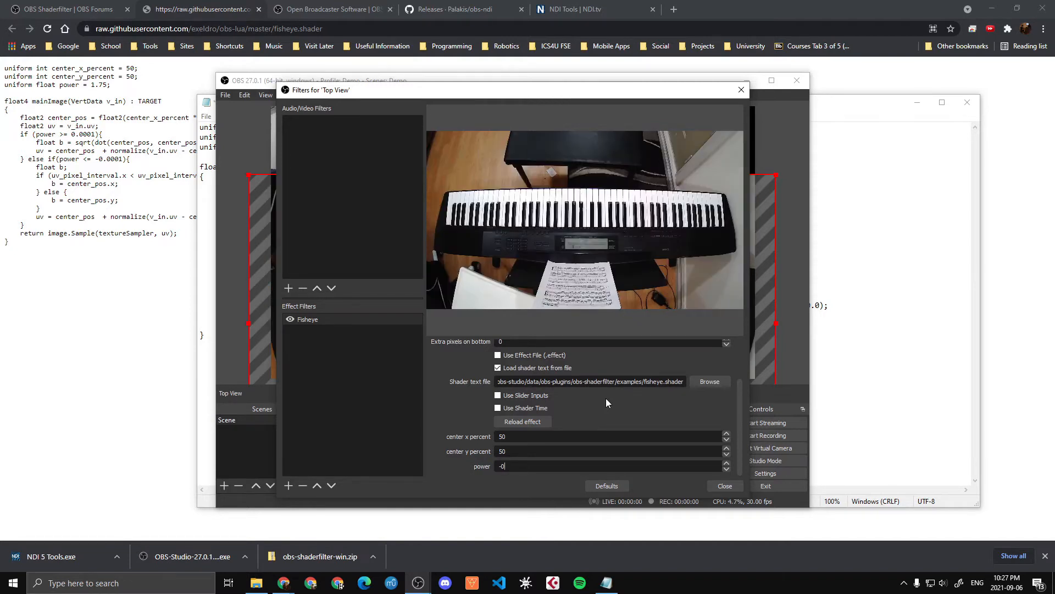
type(".5")
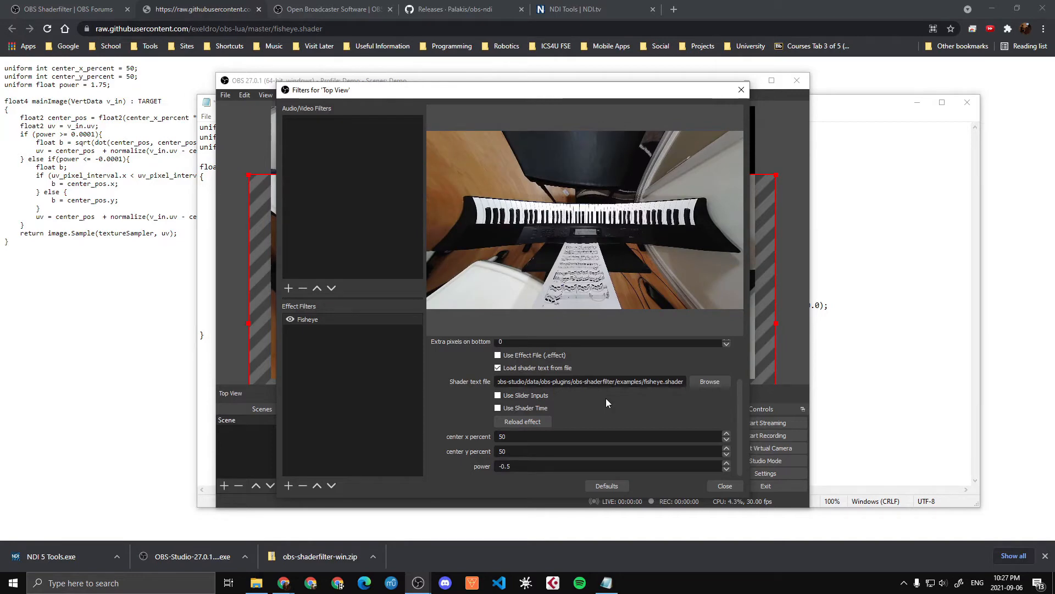
key("BackSpace")
type("3")
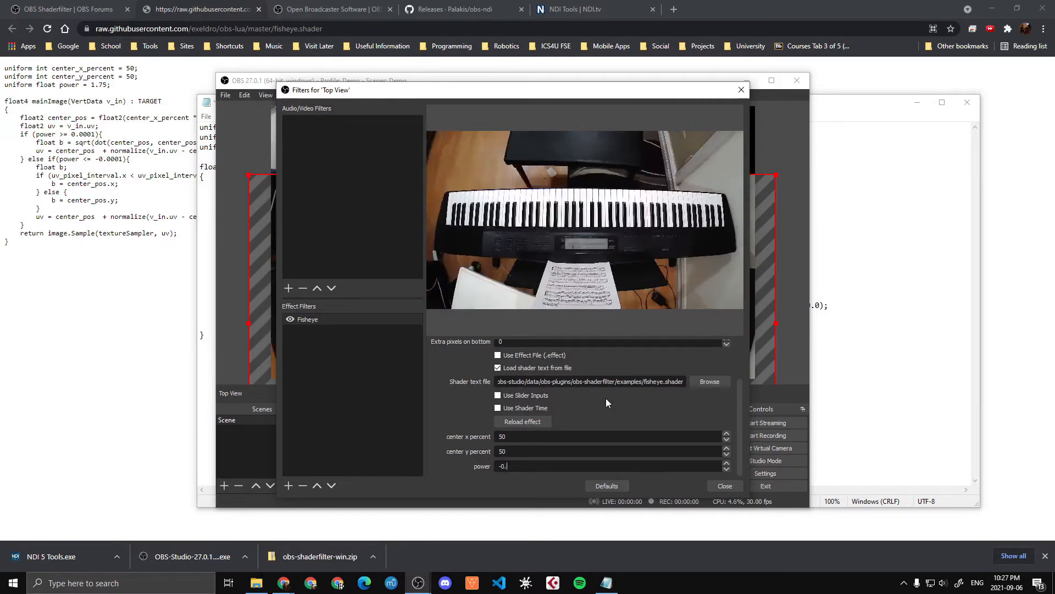
key("BackSpace")
type("2")
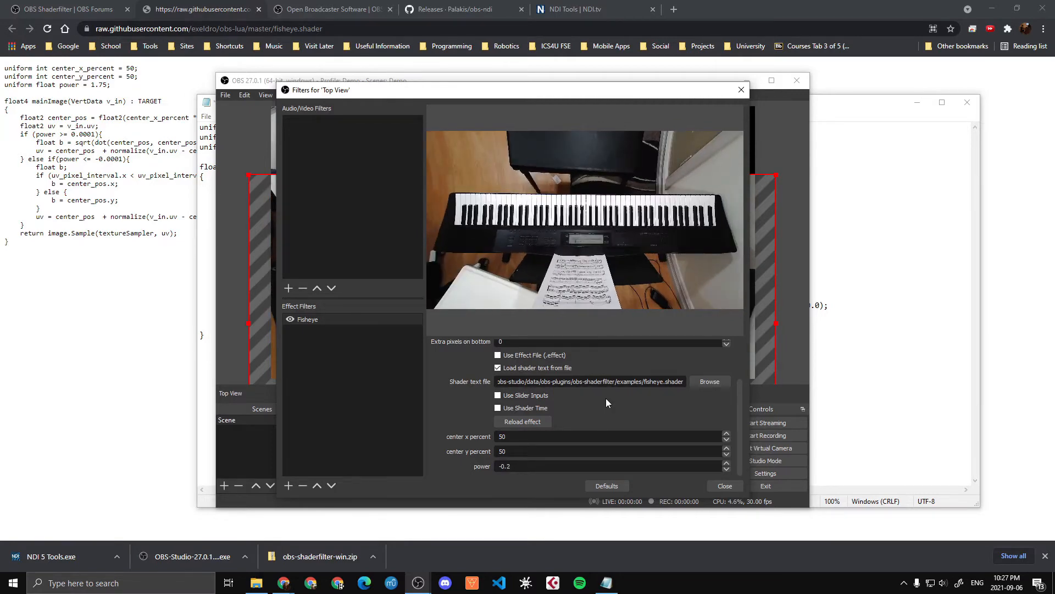
Set the fisheye power to -0.14 and close the Top View filter settings.
key("BackSpace")
type("1")
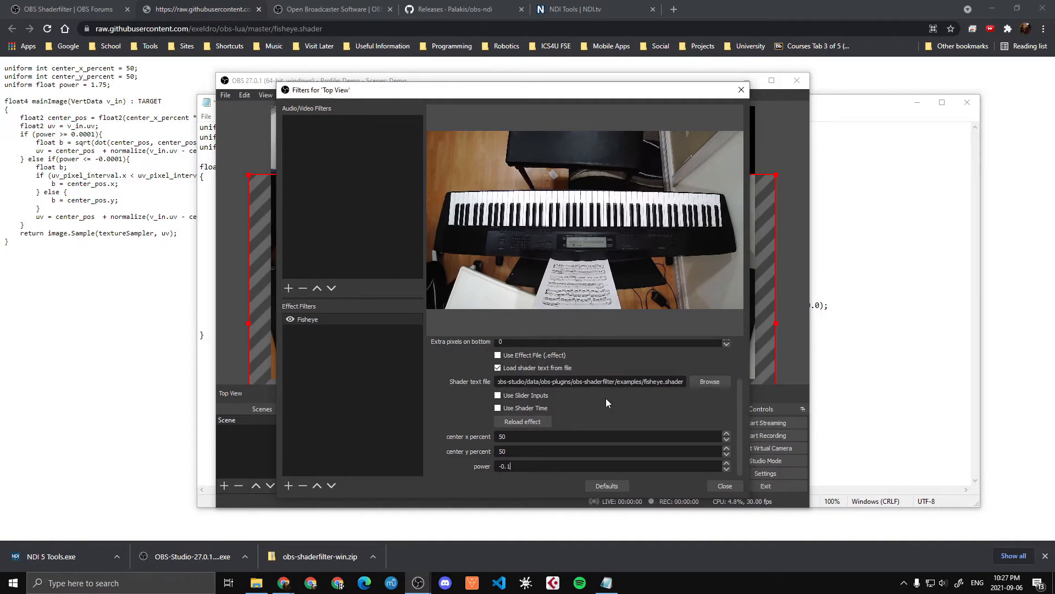
type("3")
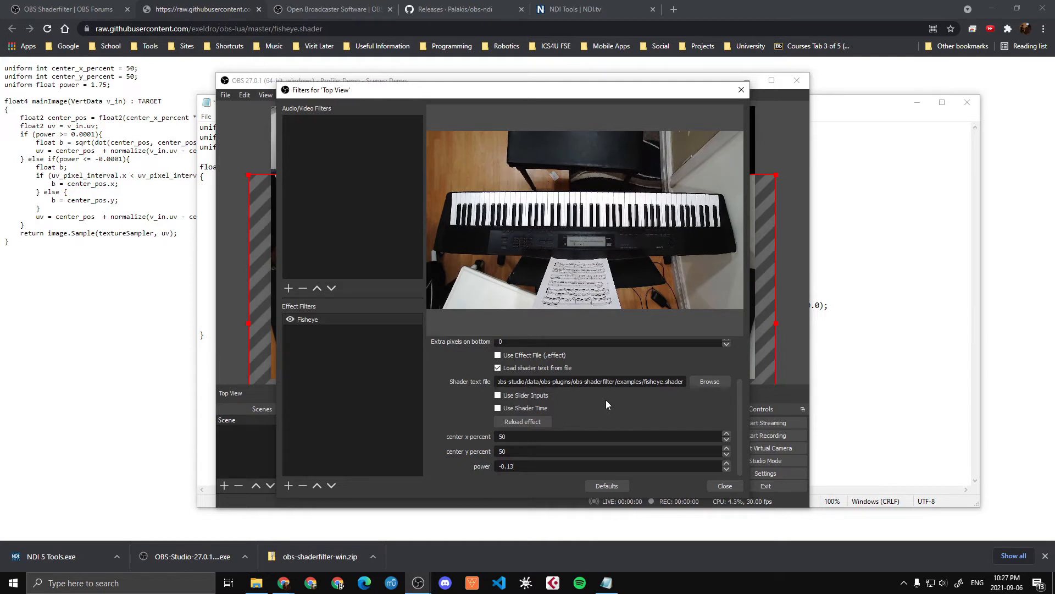
key("BackSpace")
type("4")
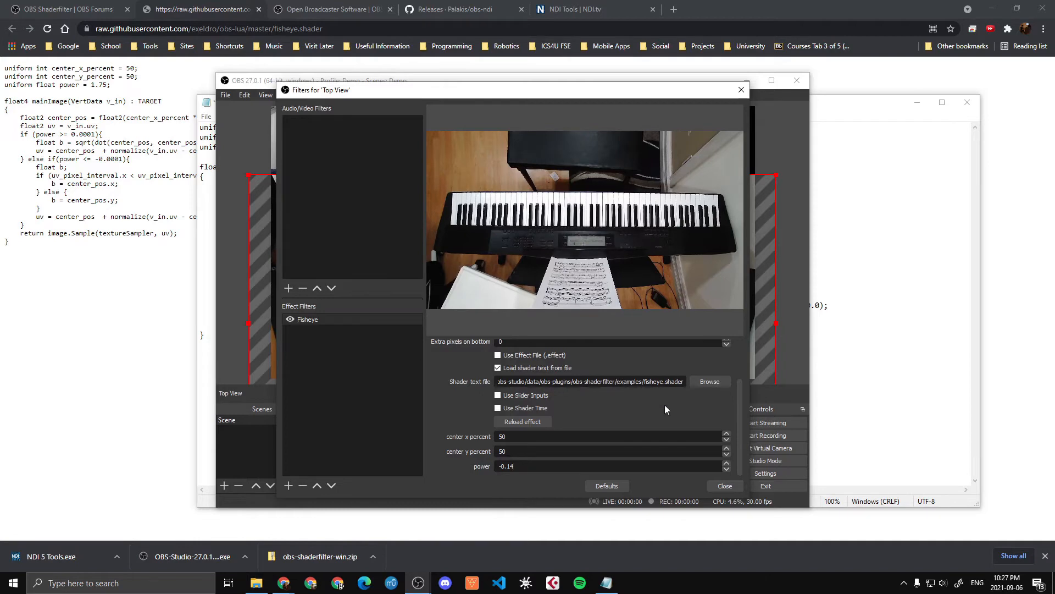
left_click(722, 487)
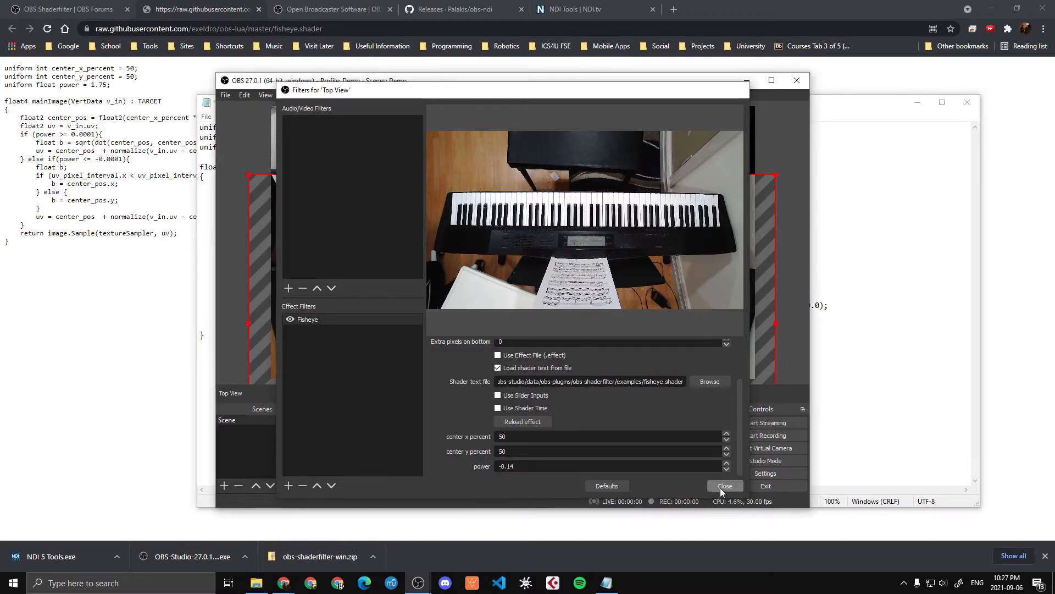
Enlarge and reposition the Top View source so the piano keyboard spans the full width of the canvas.
left_click_drag(625, 336, 604, 326)
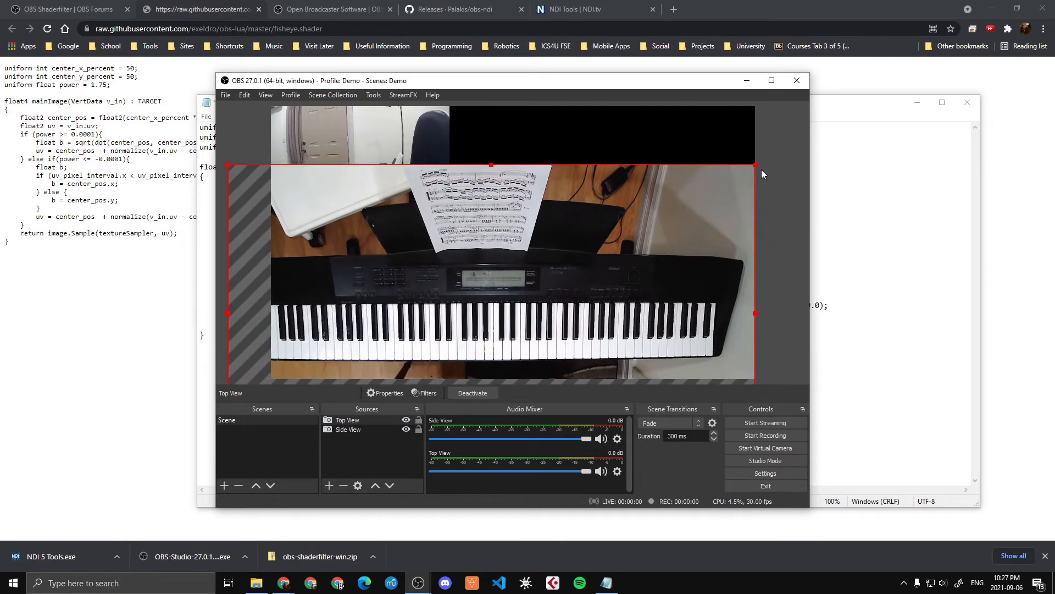
left_click_drag(756, 164, 792, 145)
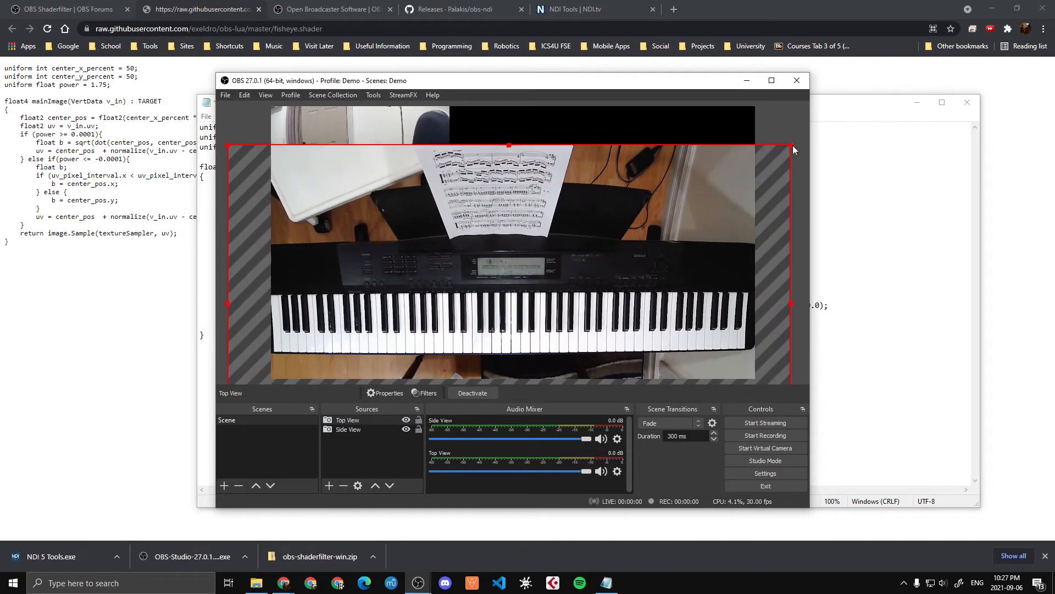
left_click_drag(605, 276, 607, 283)
Place Side View above Top View in the source order and enlarge it down to the piano keys, then deselect it.
left_click(363, 109)
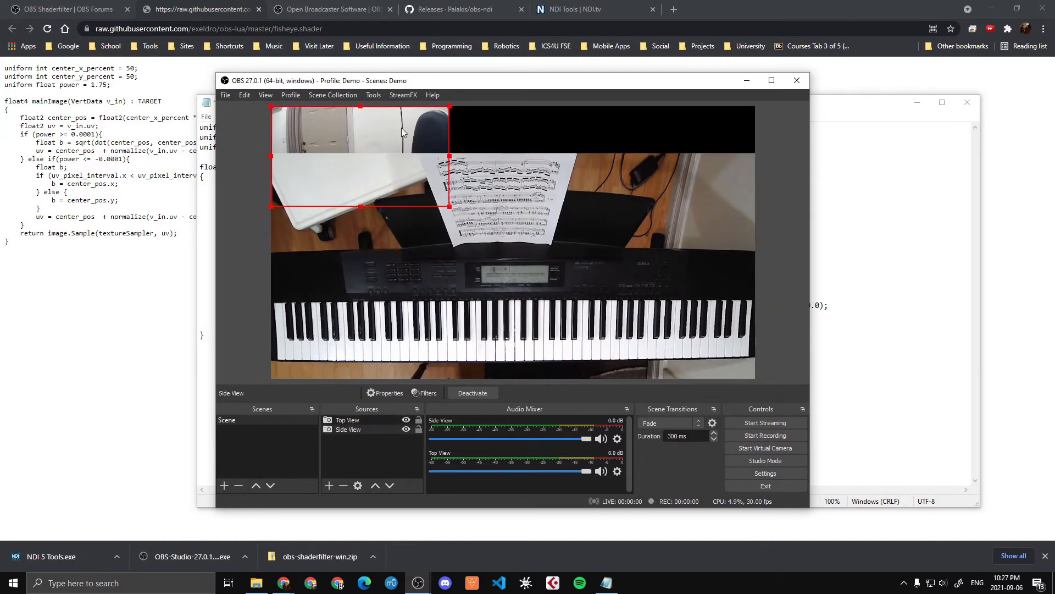
mouse_move(392, 128)
left_mouse_down()
mouse_move(392, 144)
mouse_move(403, 132)
left_mouse_up()
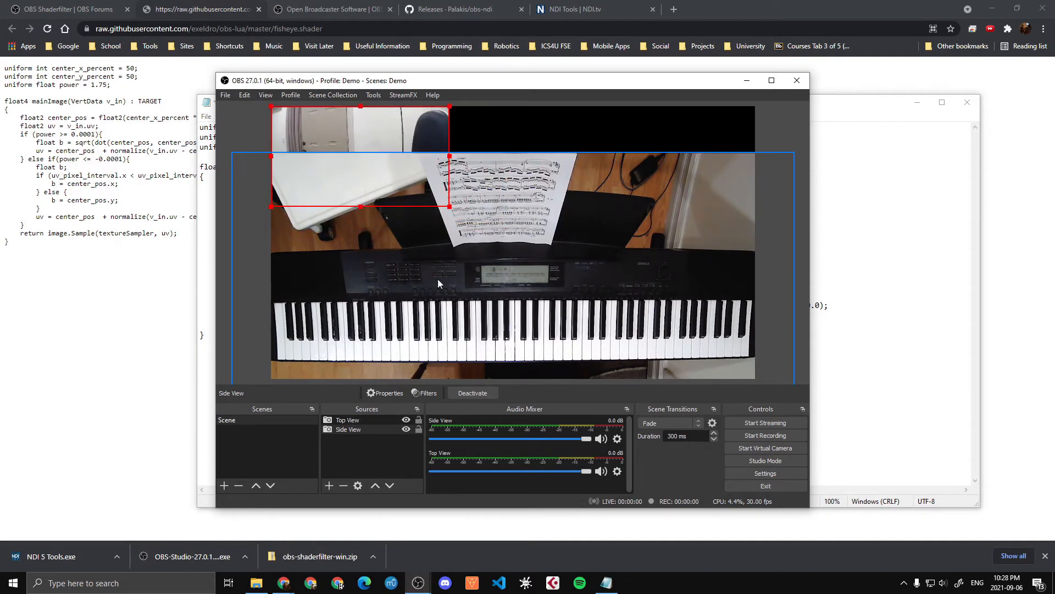
left_click(359, 432)
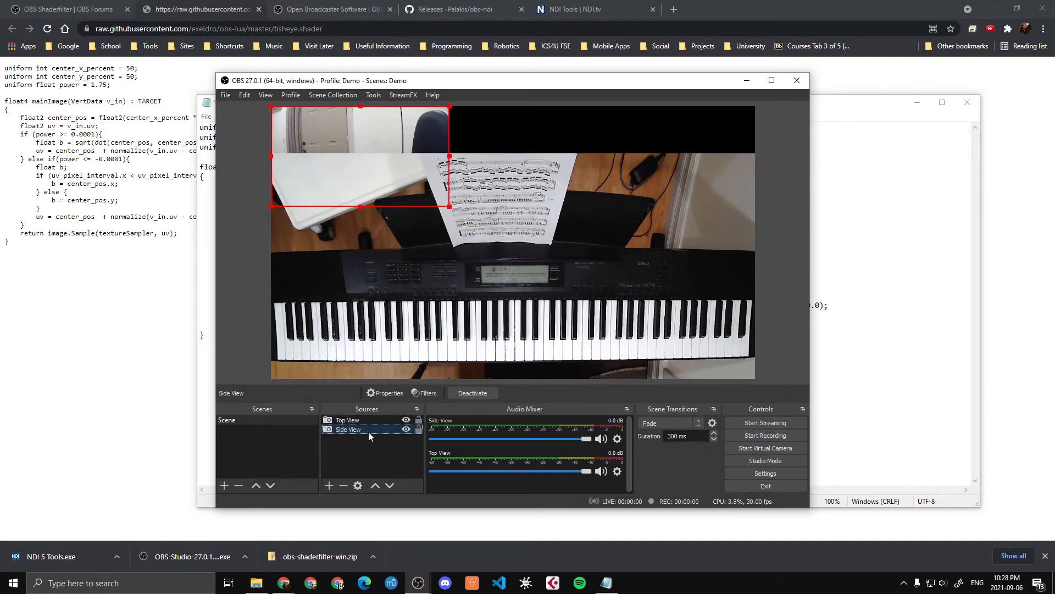
left_click_drag(366, 430, 365, 421)
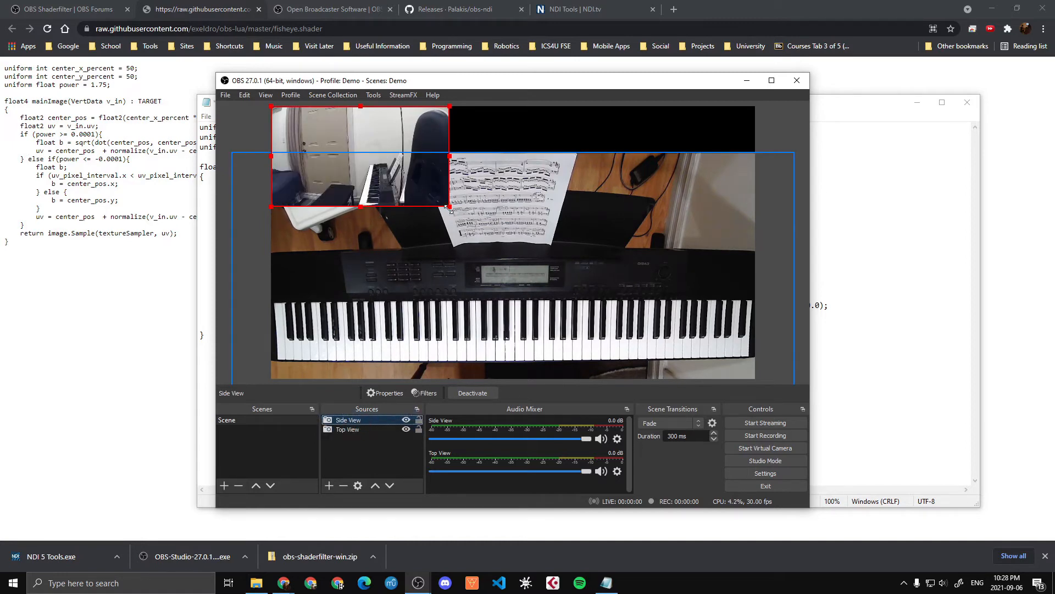
left_click_drag(449, 206, 560, 292)
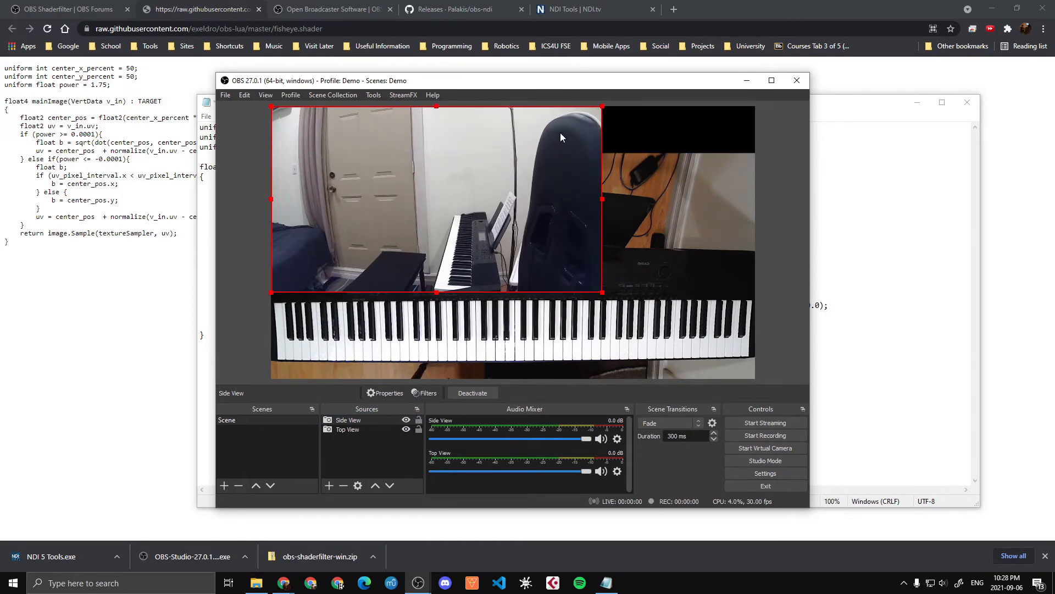
left_click(363, 456)
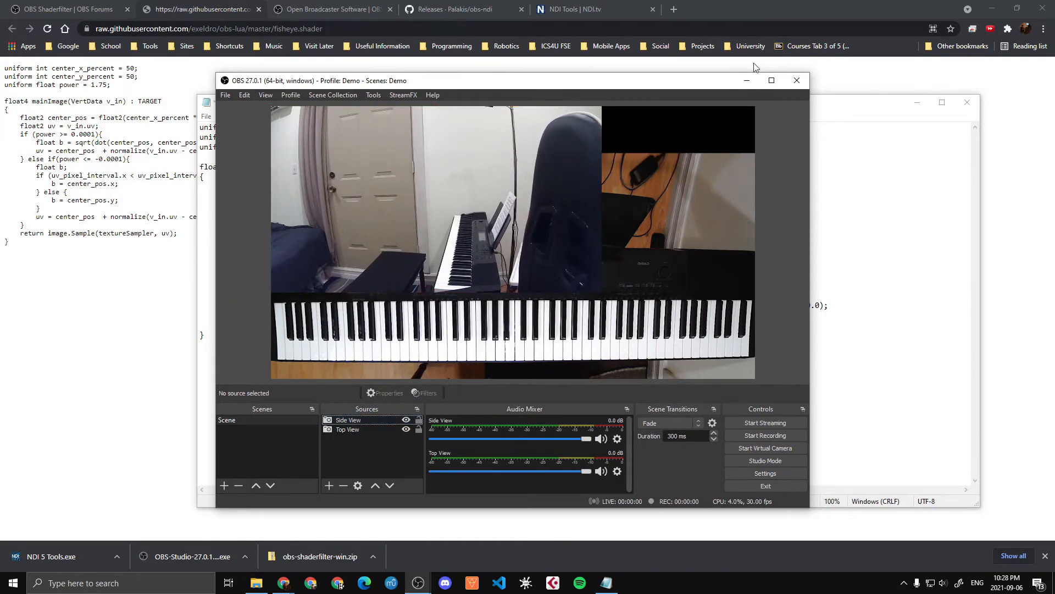
Add a new Image source named Logo to the scene.
left_click(328, 487)
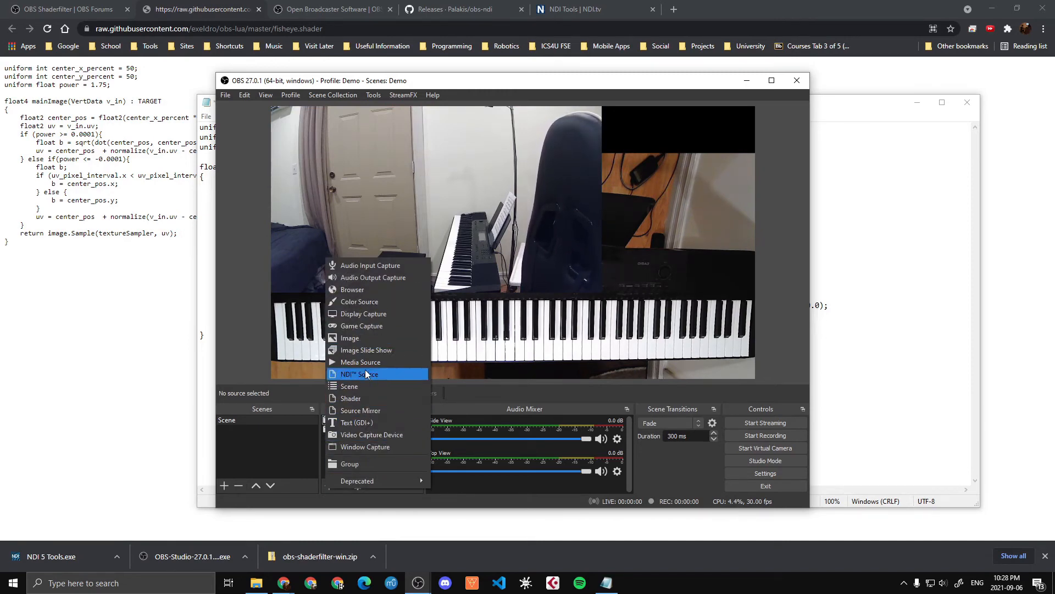
left_click(357, 337)
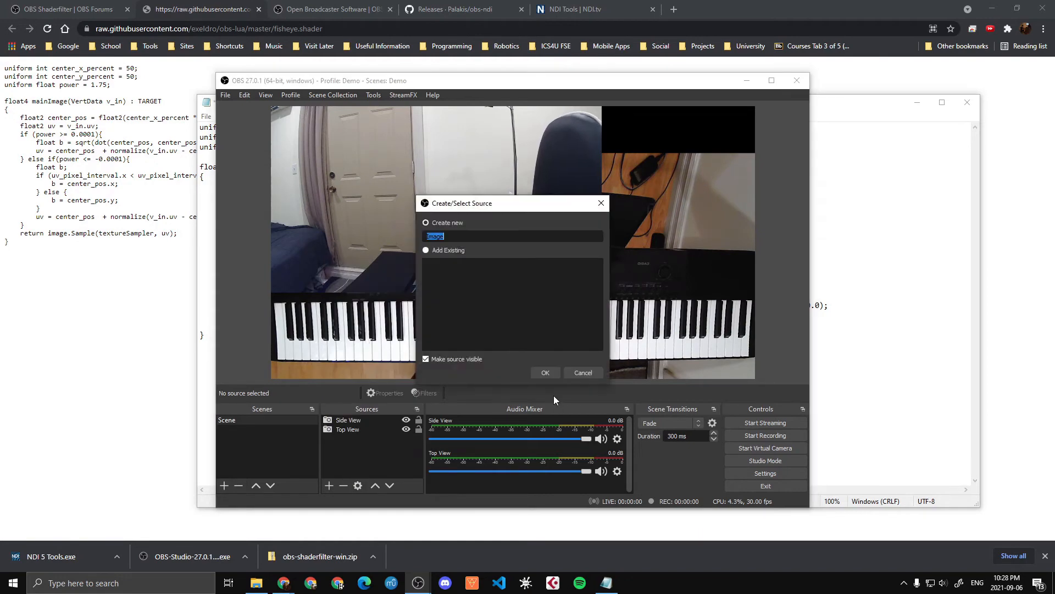
type("Logo")
key("Return")
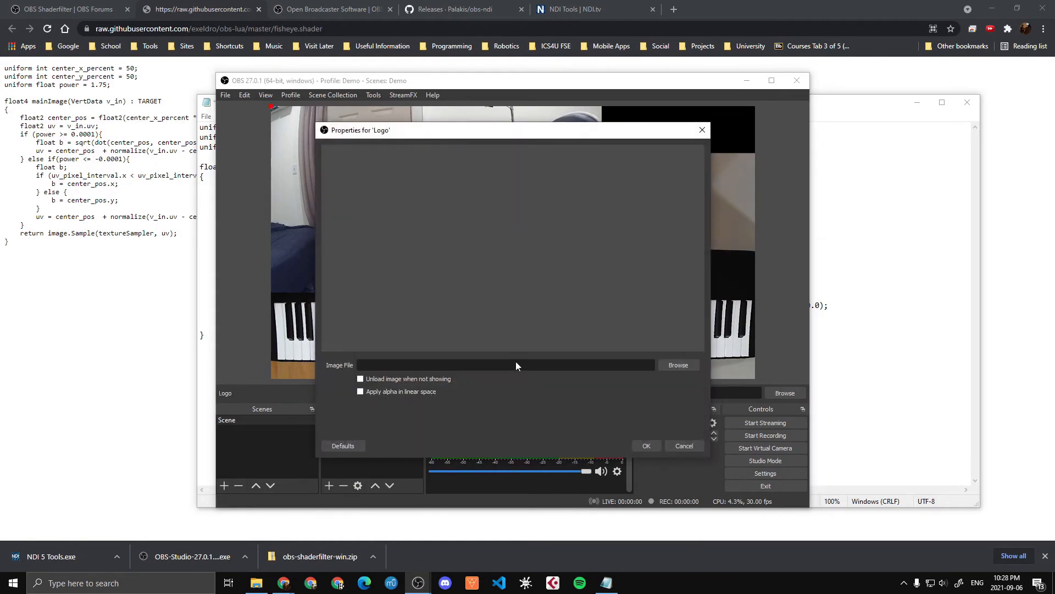
Use Bornais Music OBS Meet Logo.jpg from the Pictures folder as the Logo source's image and accept its properties.
left_click(680, 365)
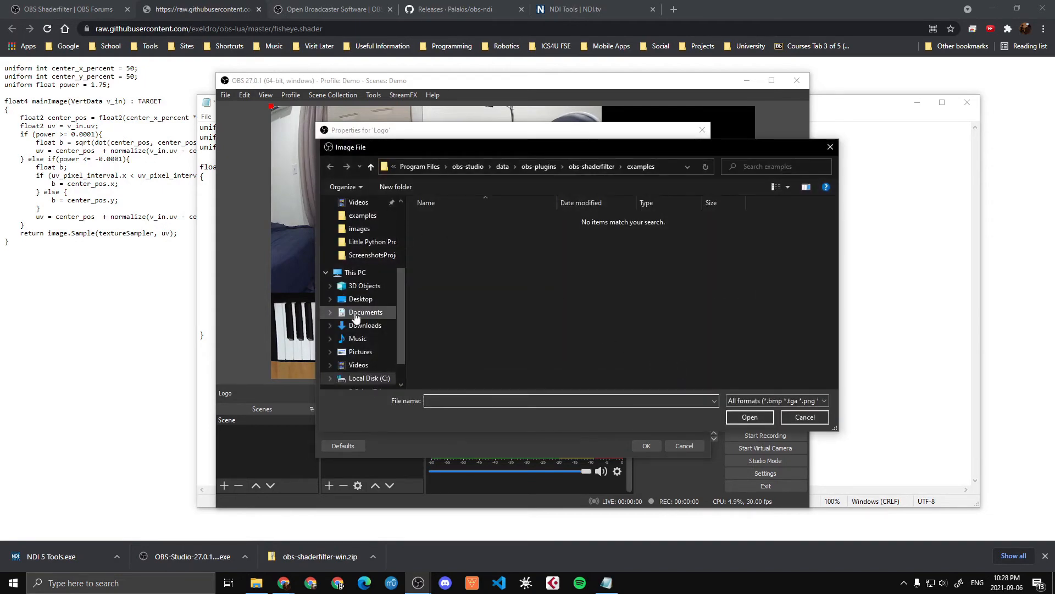
left_click(361, 352)
scroll(592, 313, "down", 1)
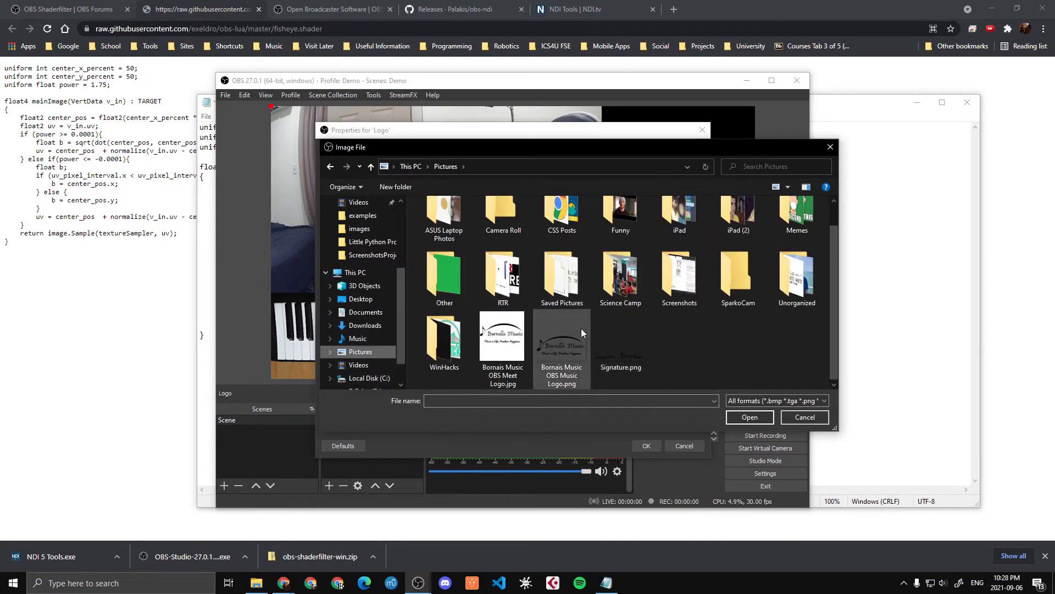
double_click(503, 336)
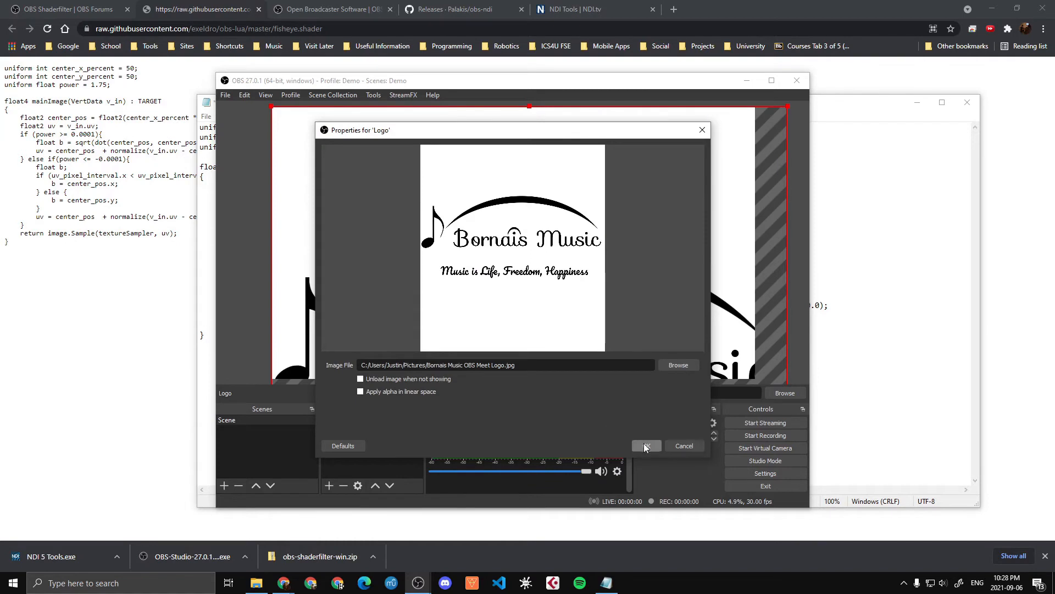
left_click(645, 446)
Shrink the Logo image and fit it into the upper-right corner of the canvas, beside the Side View picture.
left_click_drag(271, 106, 553, 141)
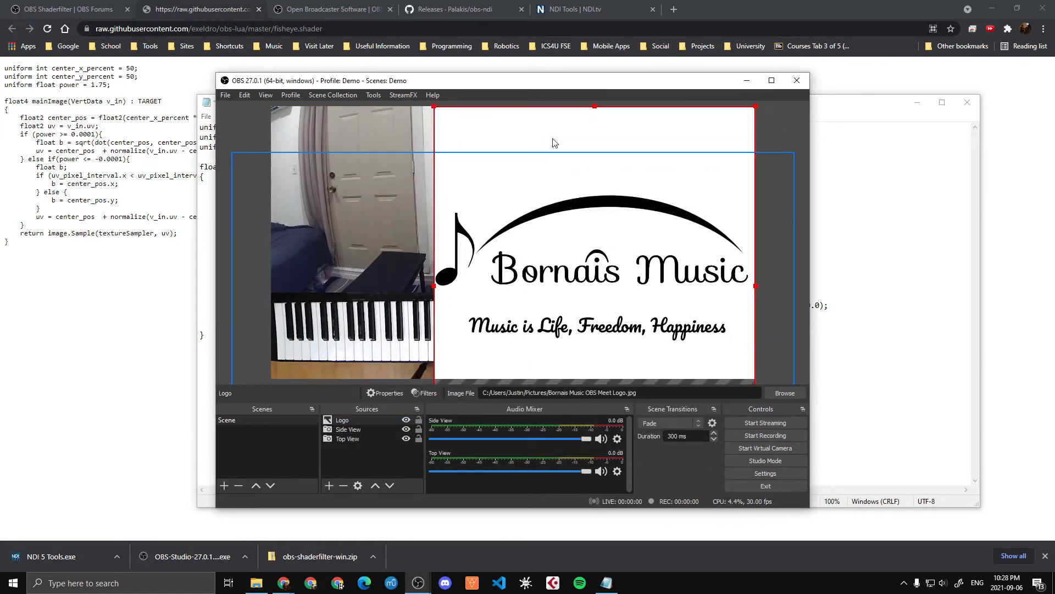
left_click_drag(434, 286, 578, 240)
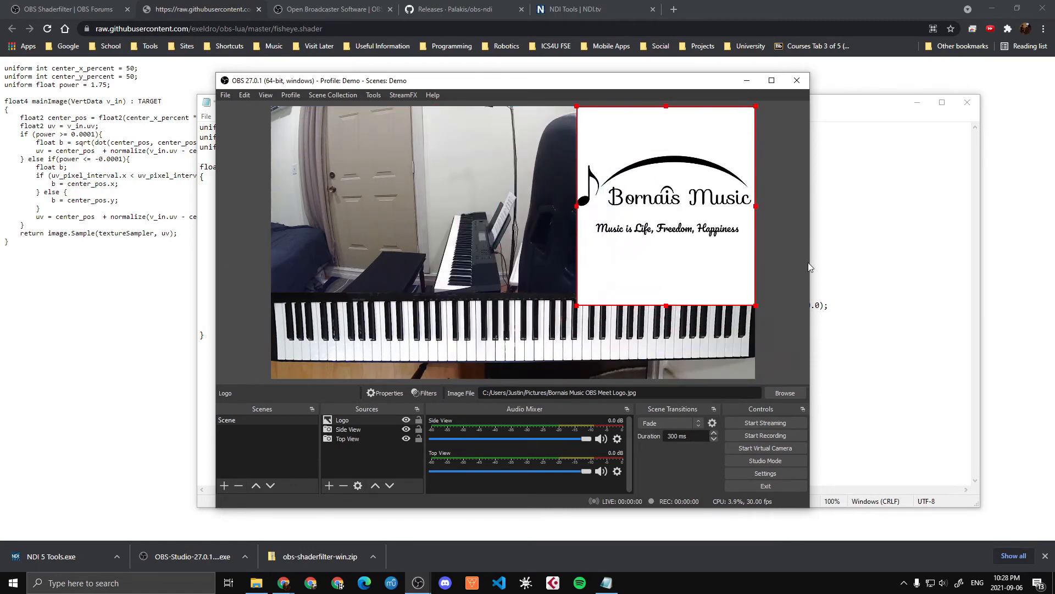
Add a Crop/Pad filter to the Logo source, crop 100 pixels off its top and trim the blank margin at its bottom.
right_click(707, 124)
left_click(697, 124)
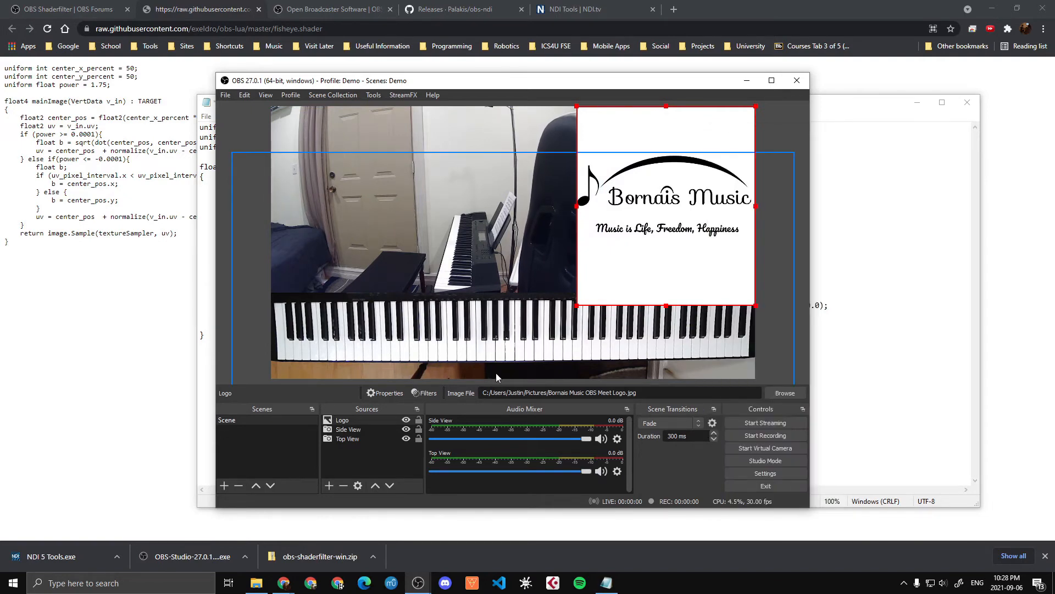
right_click(669, 124)
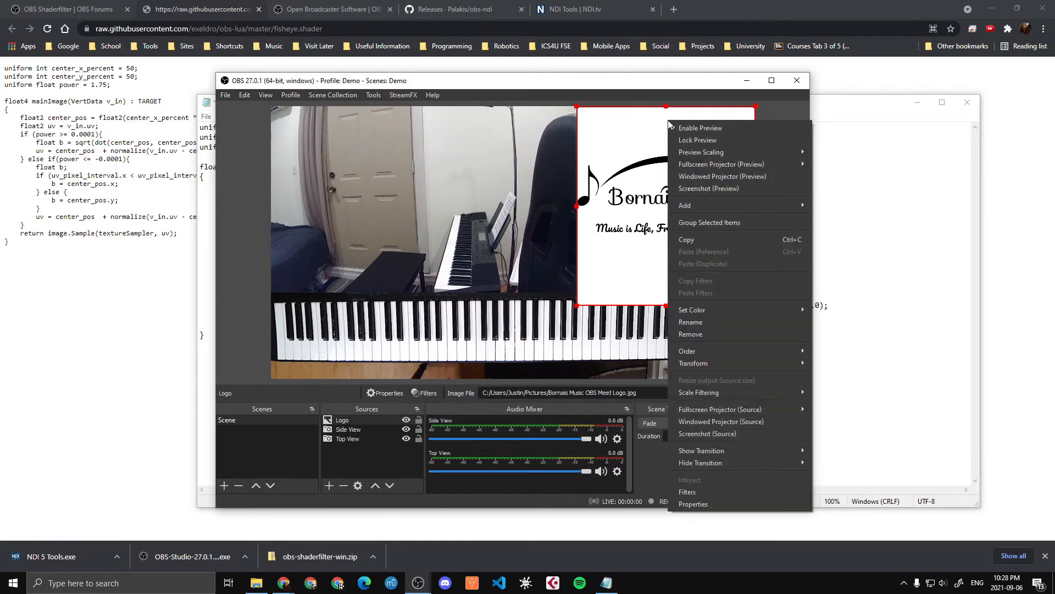
left_click(687, 492)
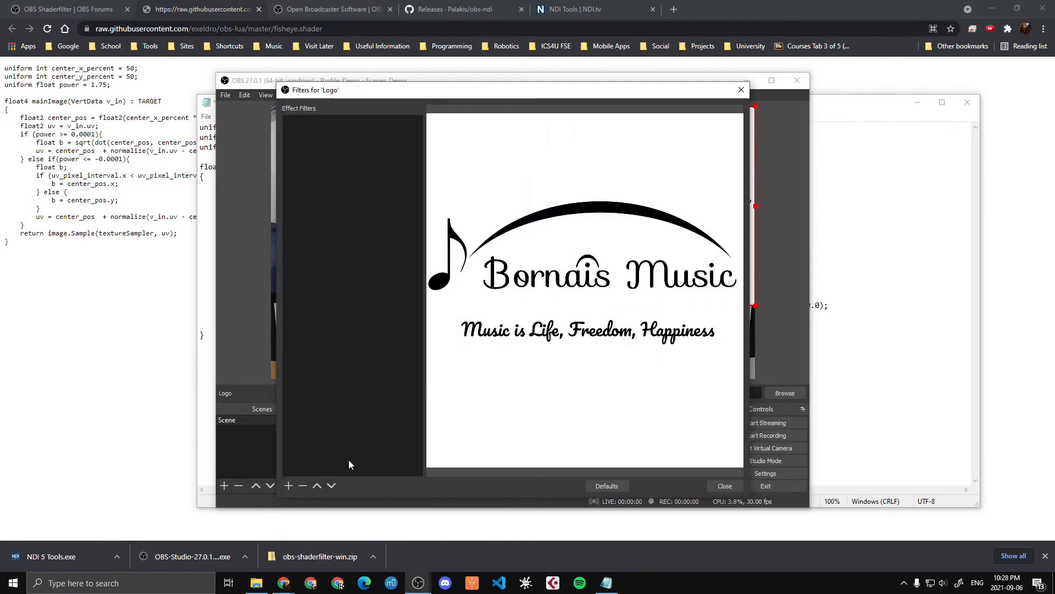
left_click(289, 485)
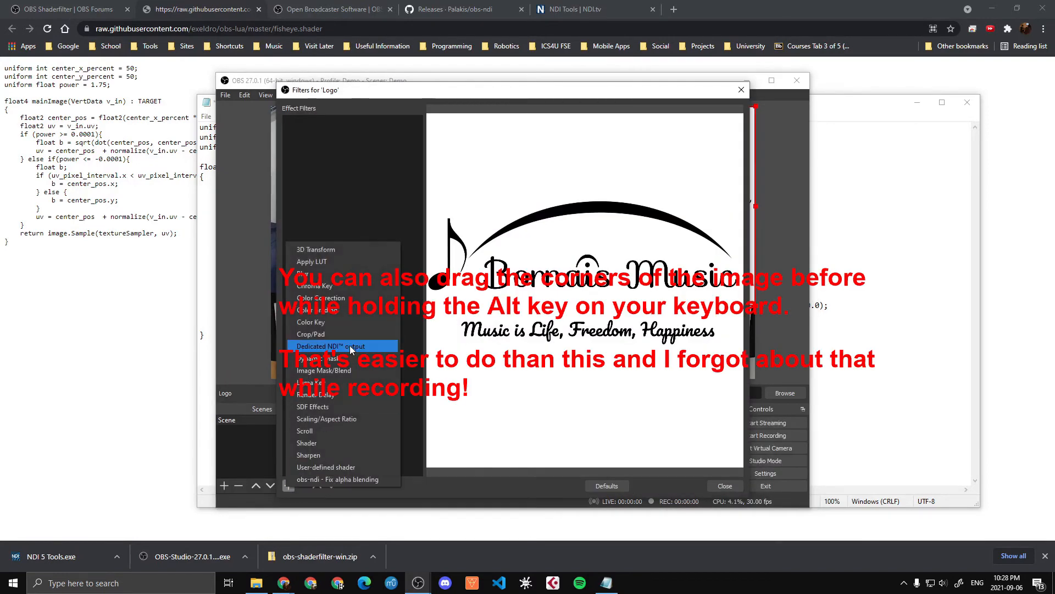
left_click(344, 333)
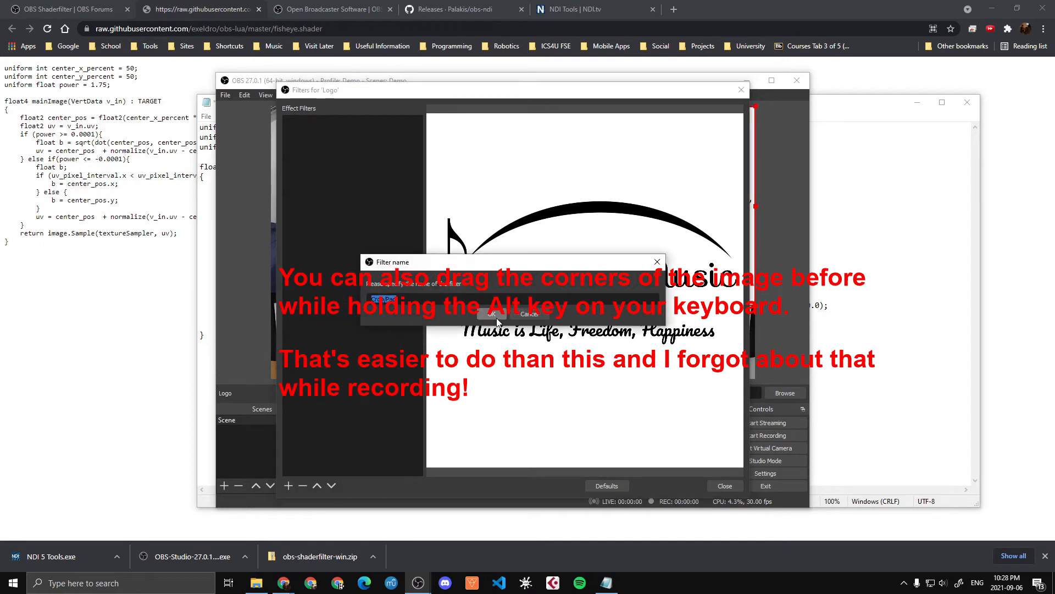
left_click(500, 321)
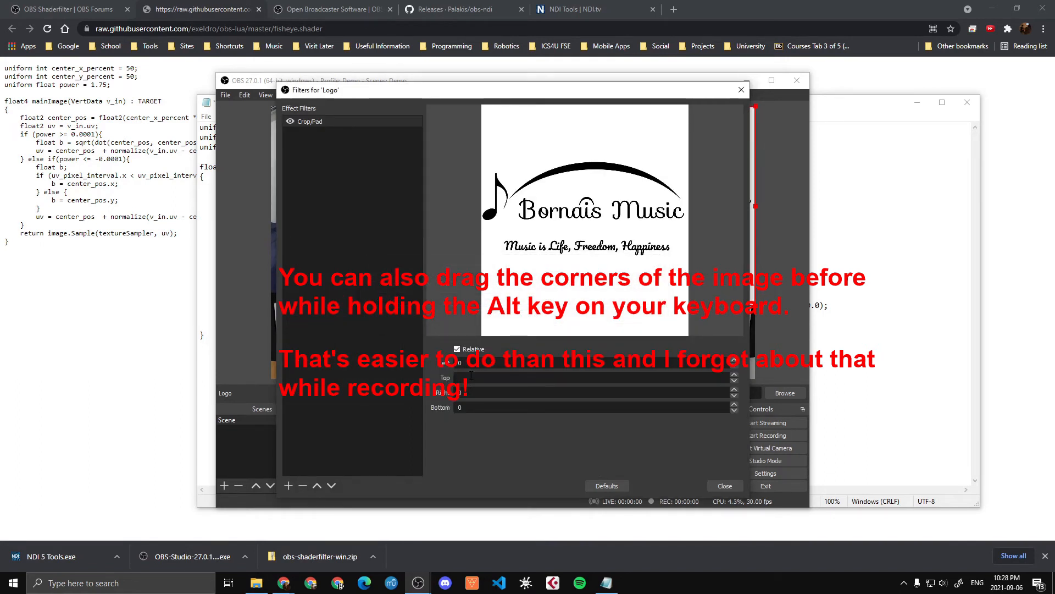
type("100")
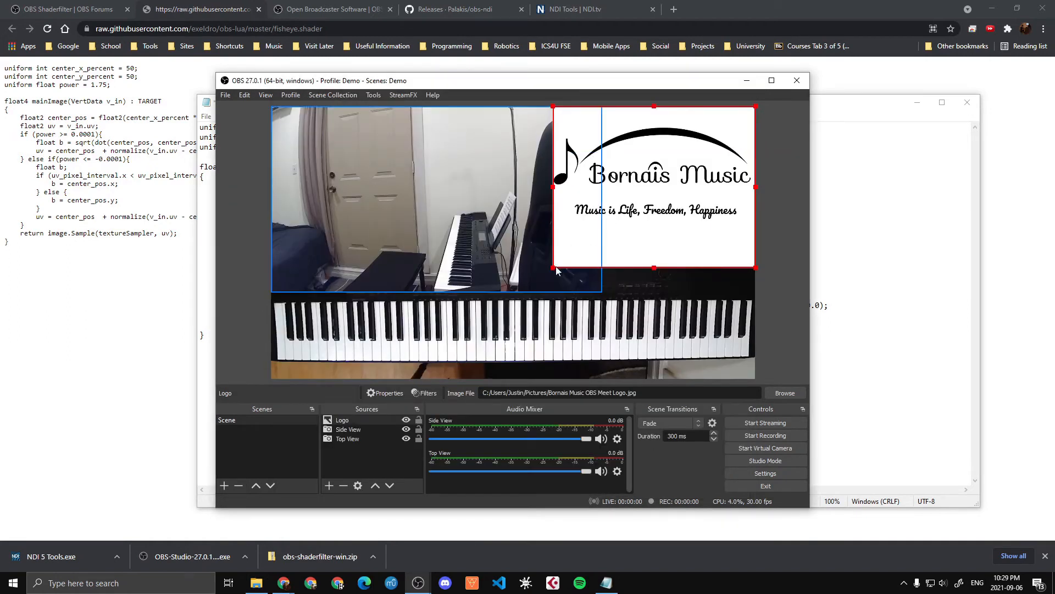
Enlarge the cropped Logo down to the piano keys and shift Side View left so its piano and bench show beside the Logo.
left_click_drag(553, 268, 522, 291)
left_click_drag(465, 256, 403, 258)
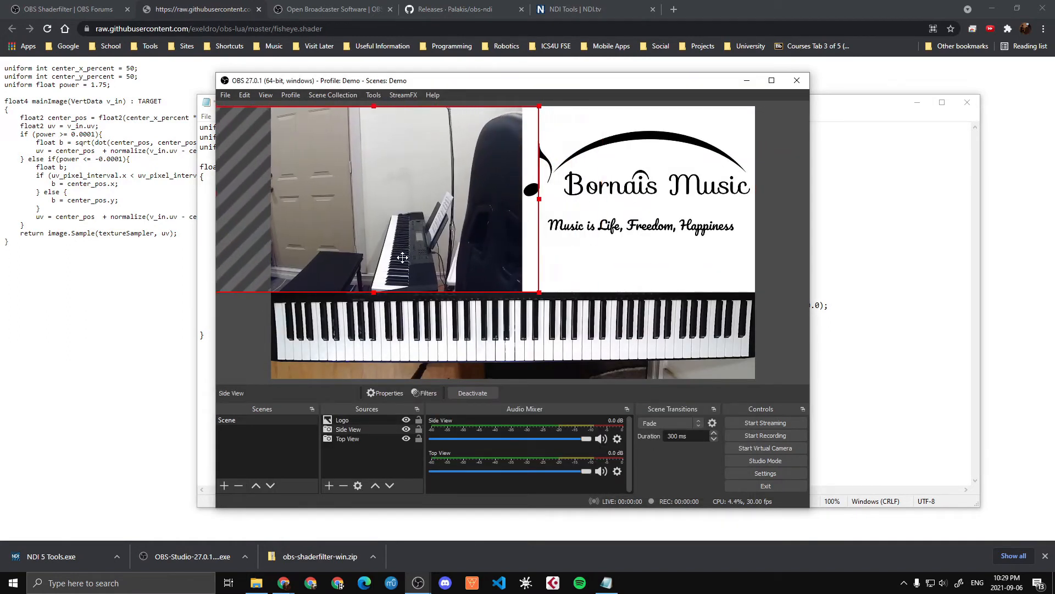
left_click(667, 187)
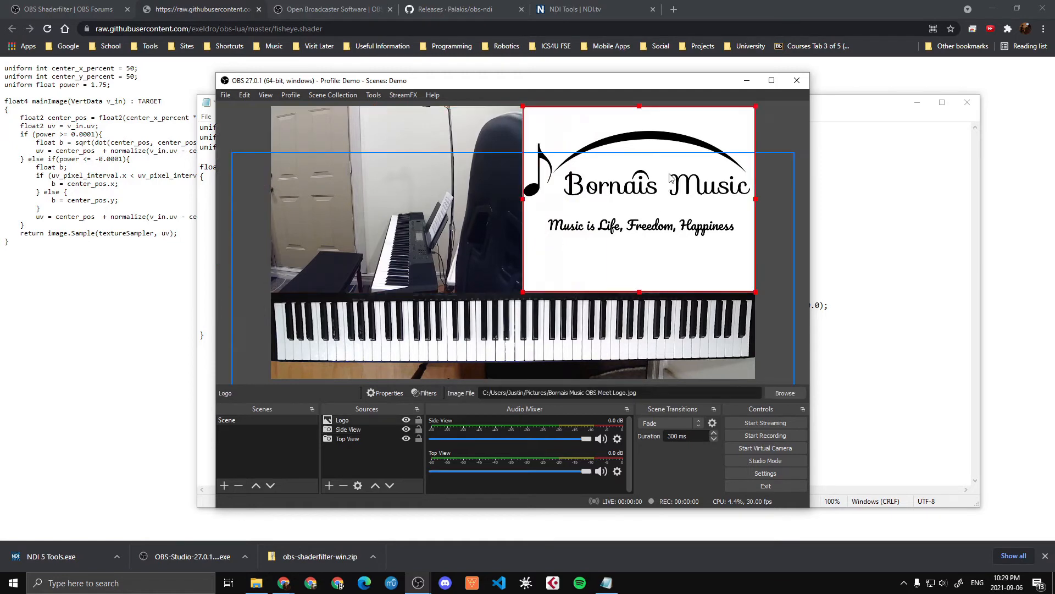
left_click(780, 131)
left_click(588, 128)
left_click(472, 131)
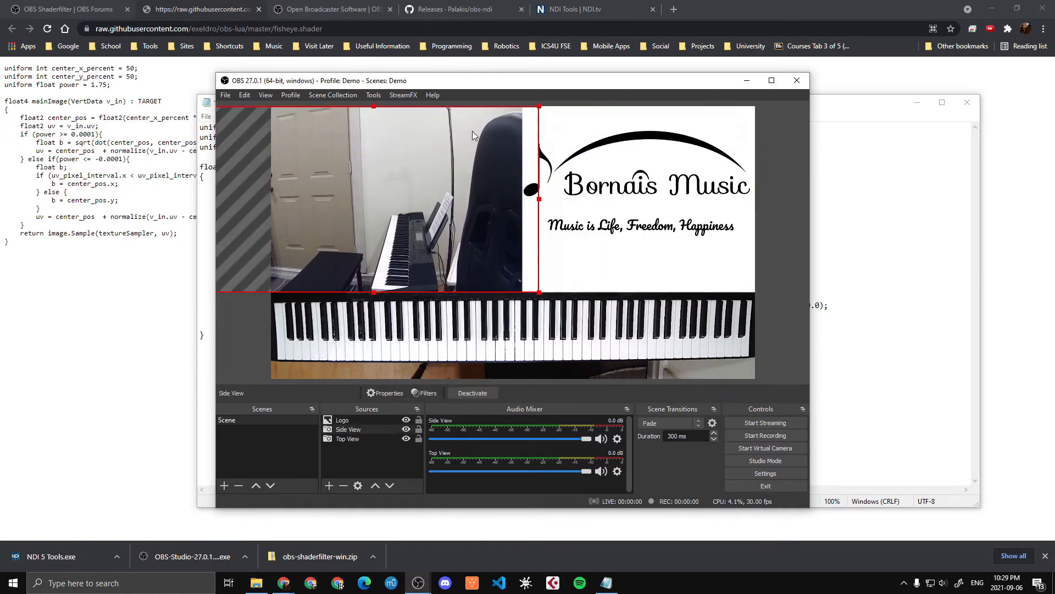
left_click(623, 121)
left_click_drag(522, 292, 520, 293)
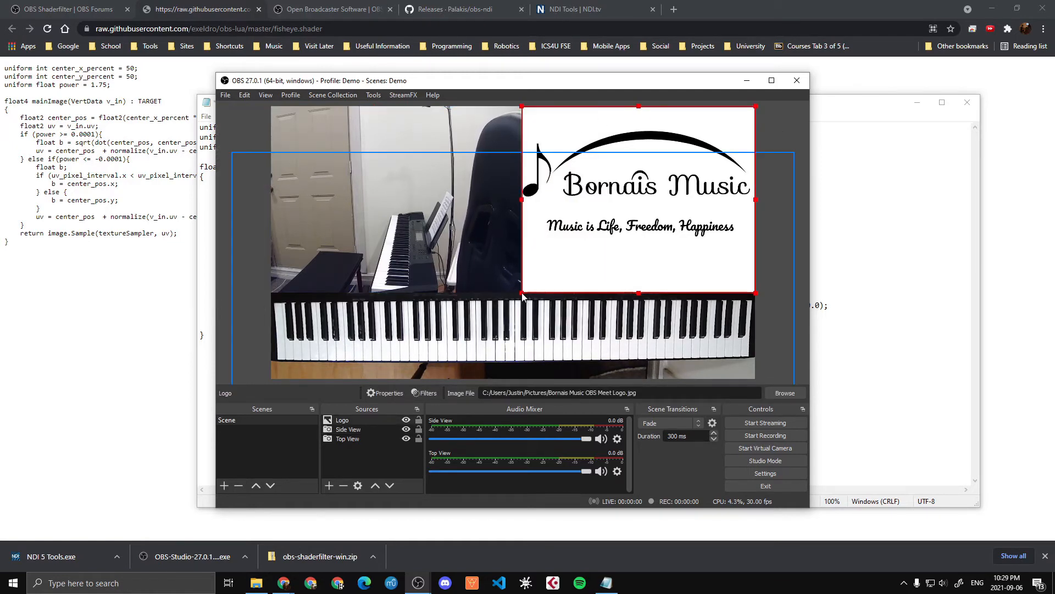
left_click(792, 153)
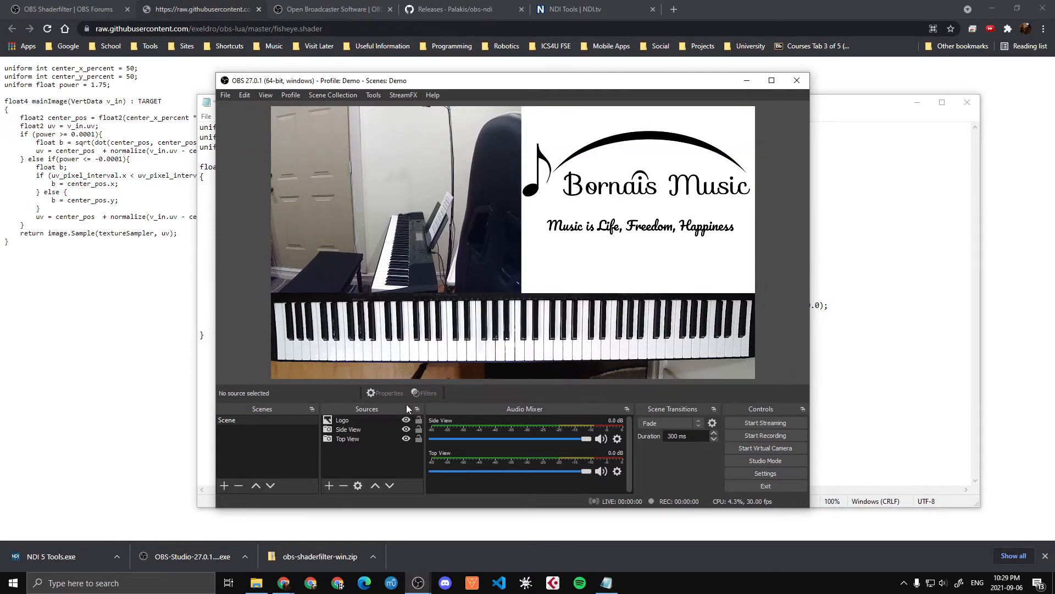
Move Top View slightly up so the keys meet the pictures above them, and deselect it.
left_click(437, 325)
left_click_drag(437, 325, 436, 321)
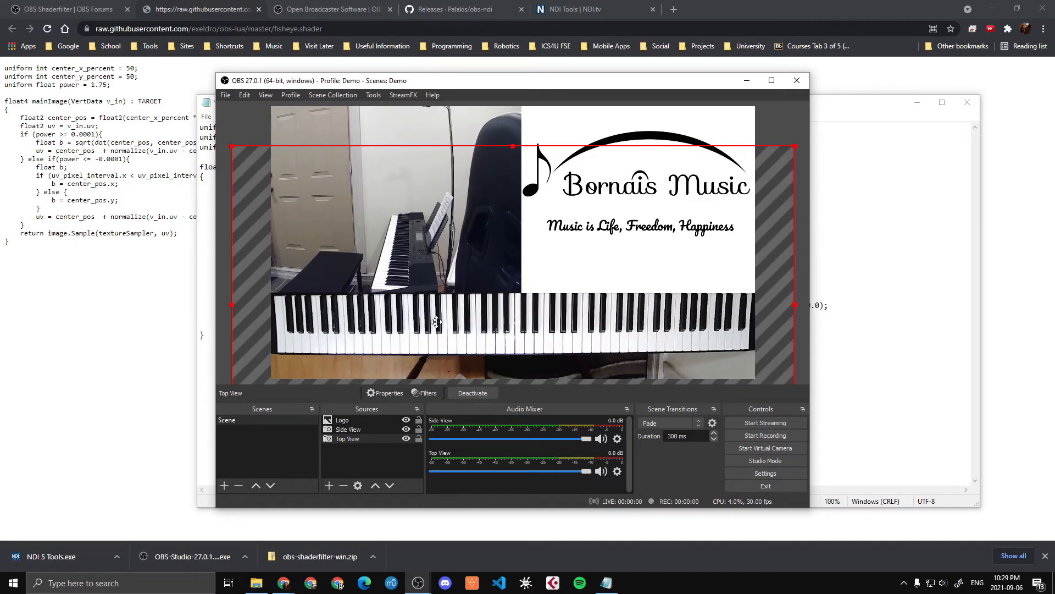
left_click(378, 464)
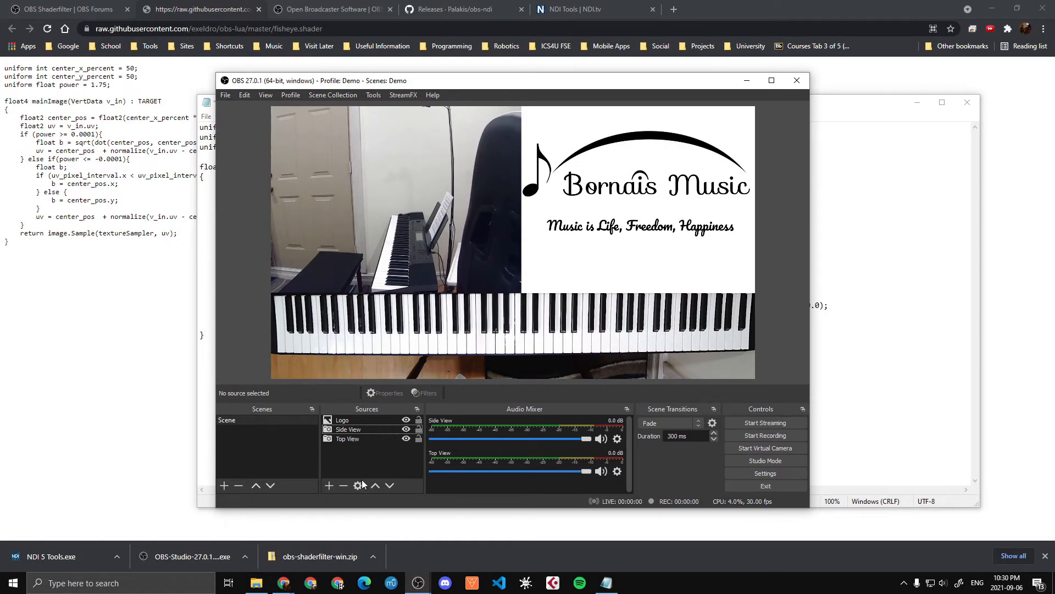
Add an Audio Input Capture source named Mic that uses Microphone (Yeti Stereo Microphone) as its device.
left_click(330, 486)
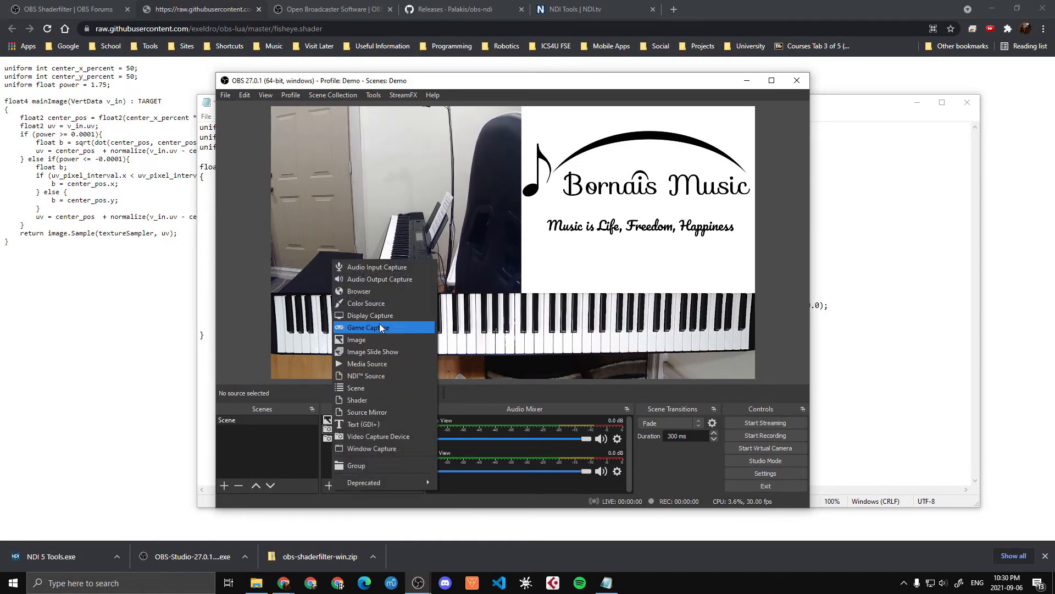
left_click(378, 268)
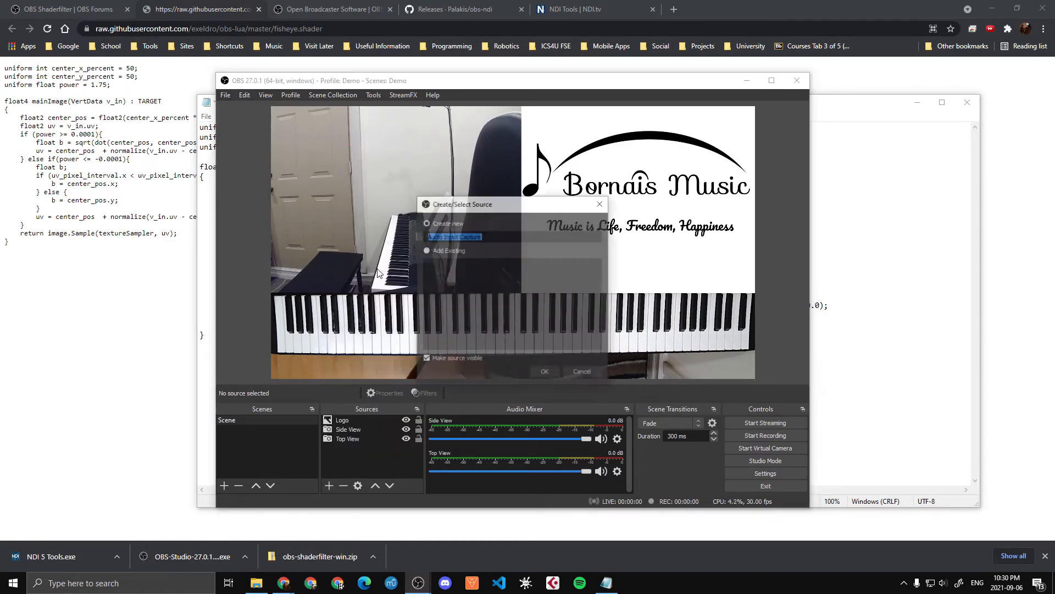
type("Mic")
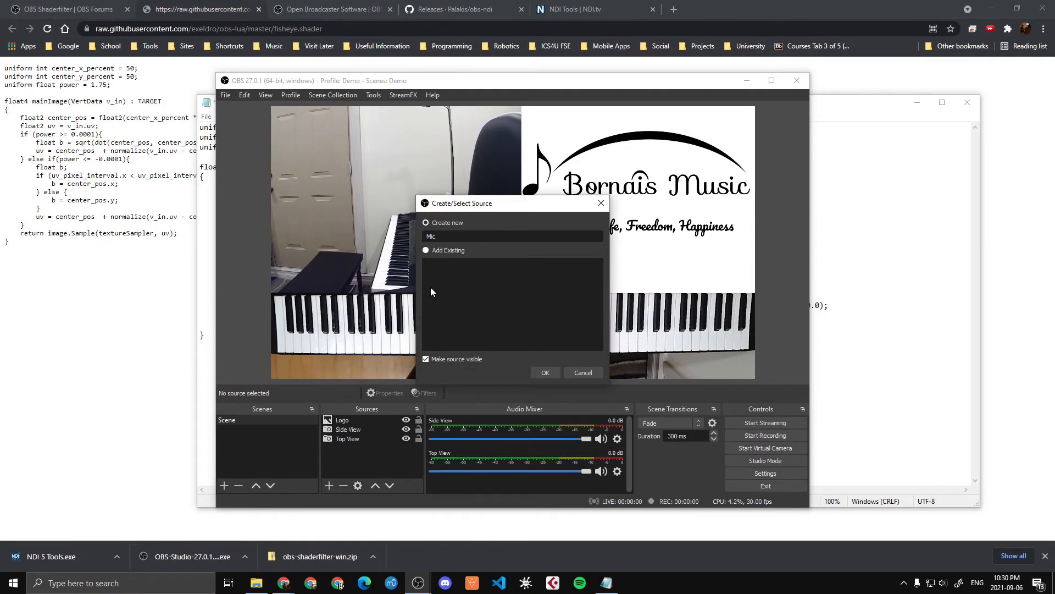
key("Return")
left_click(434, 154)
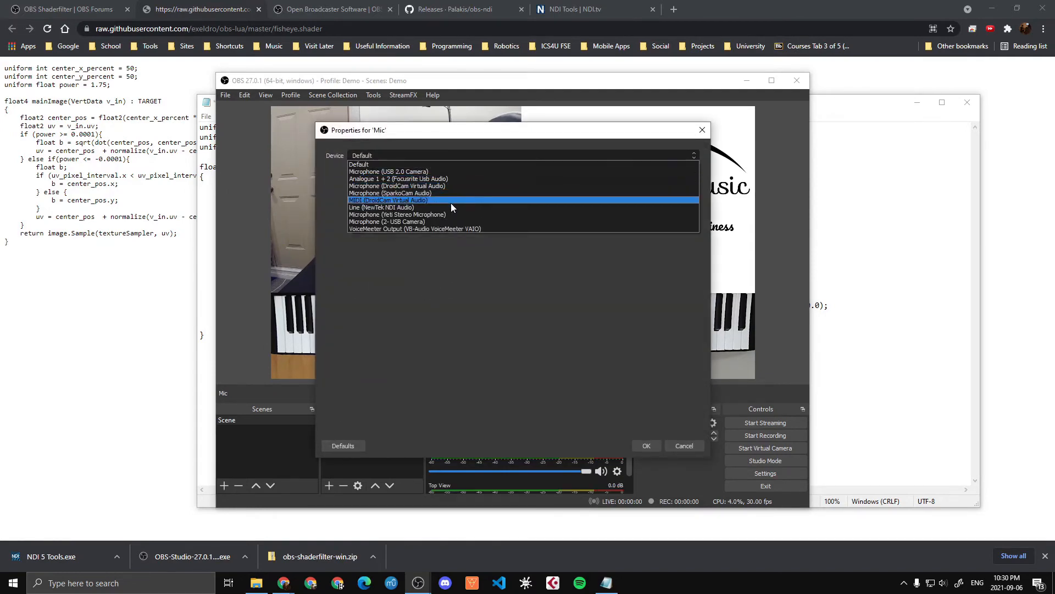
left_click(422, 215)
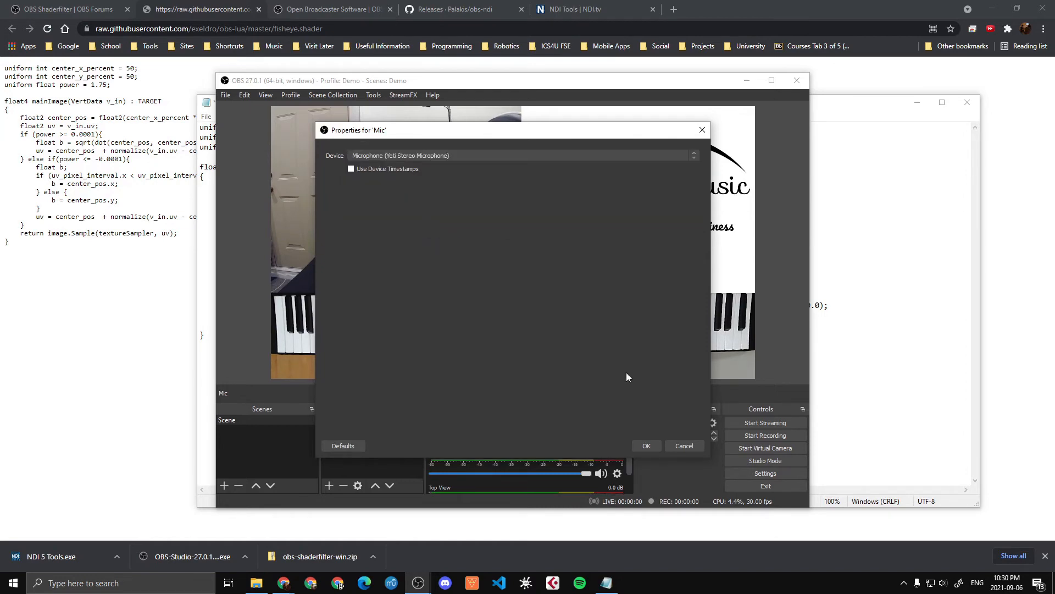
left_click(645, 445)
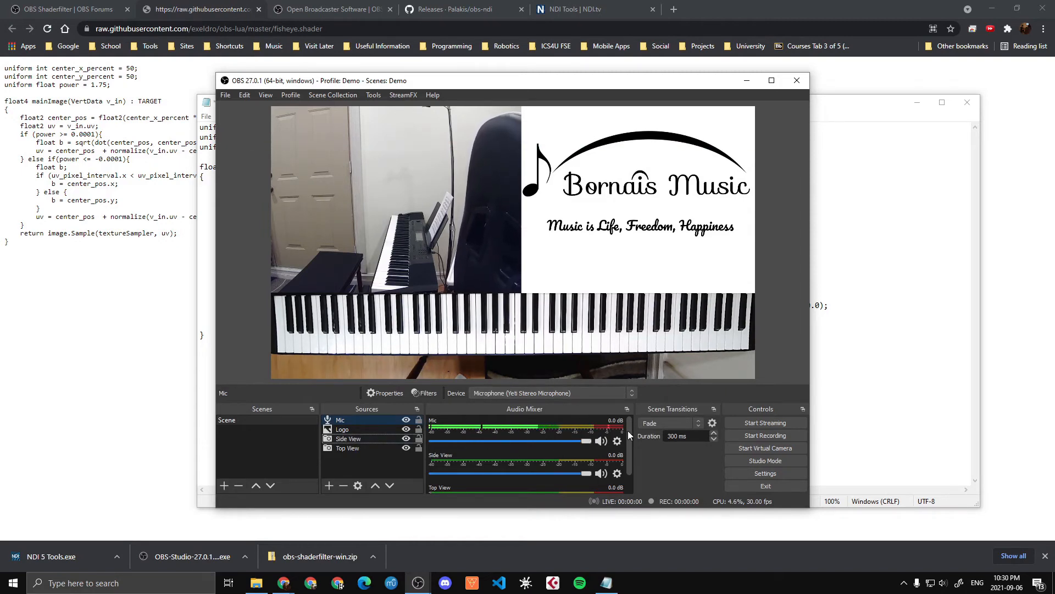
Add a Gain filter to the Mic audio source, keeping the default filter name.
mouse_move(628, 430)
left_mouse_down()
mouse_move(630, 447)
mouse_move(629, 433)
left_mouse_up()
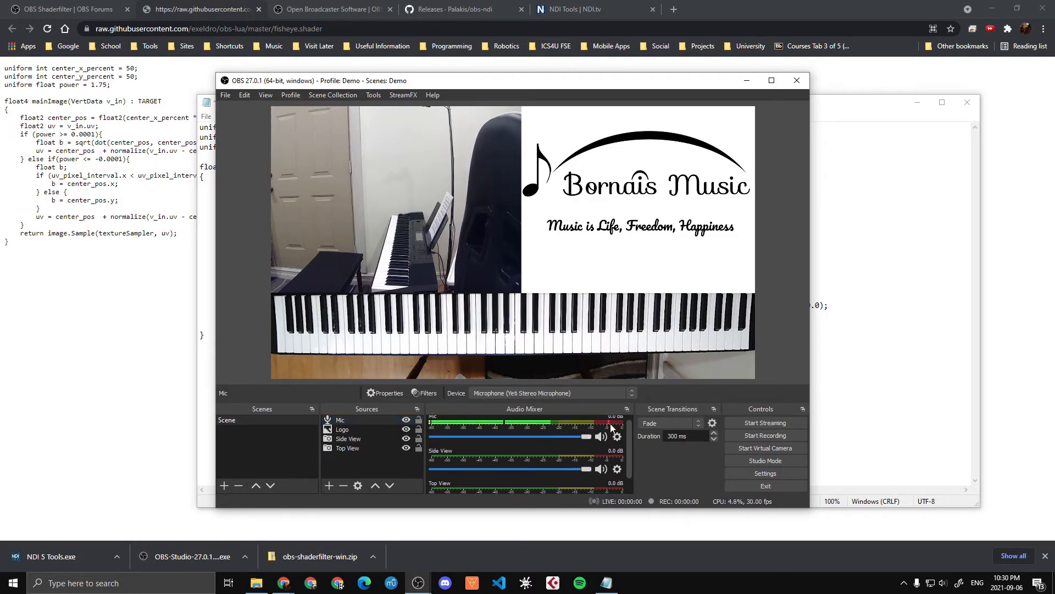
scroll(626, 457, "down", 1)
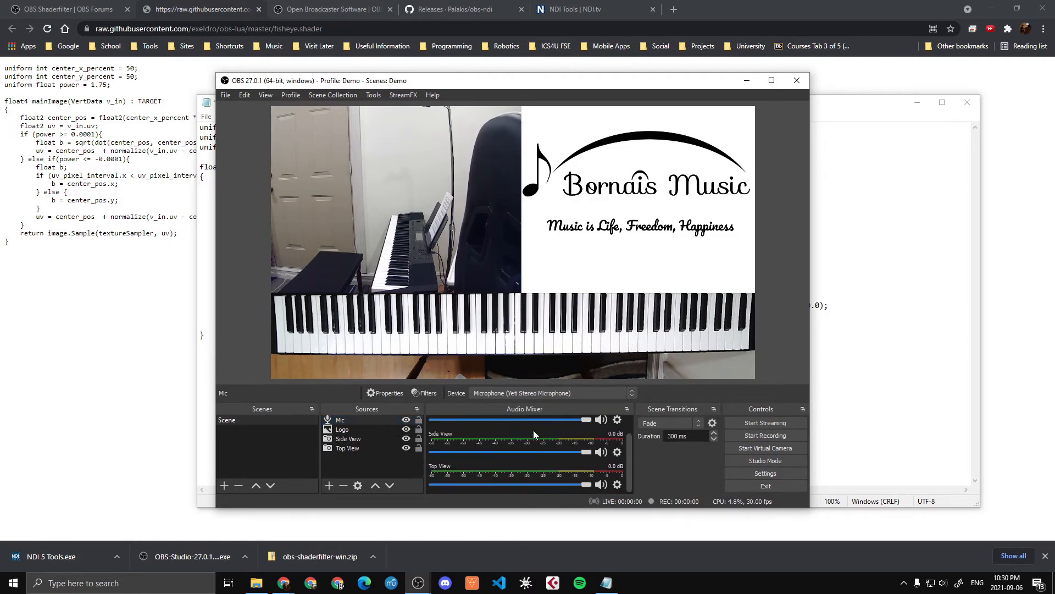
scroll(538, 440, "up", 2)
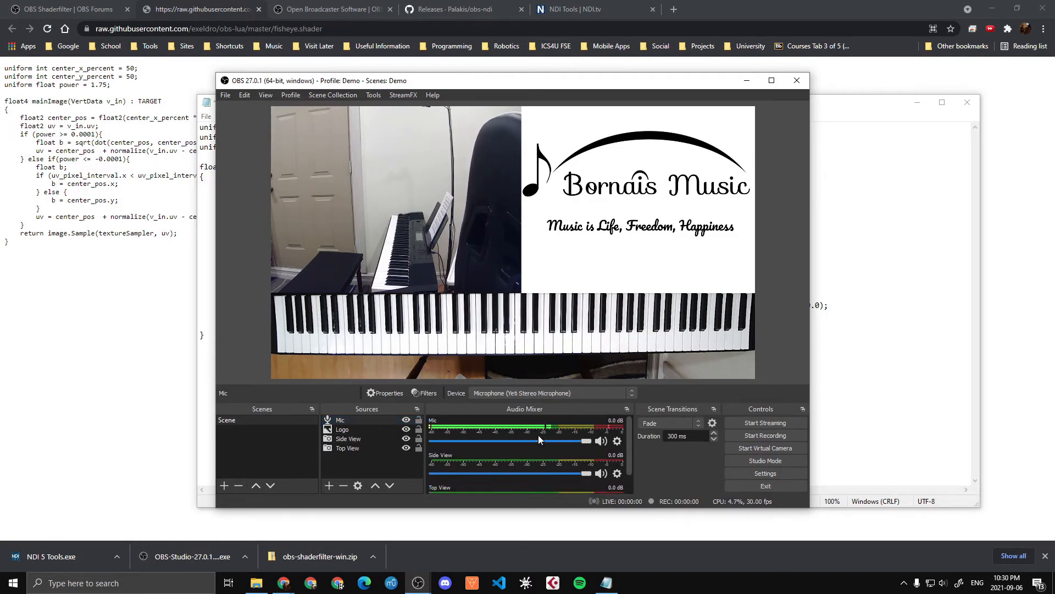
left_click(617, 440)
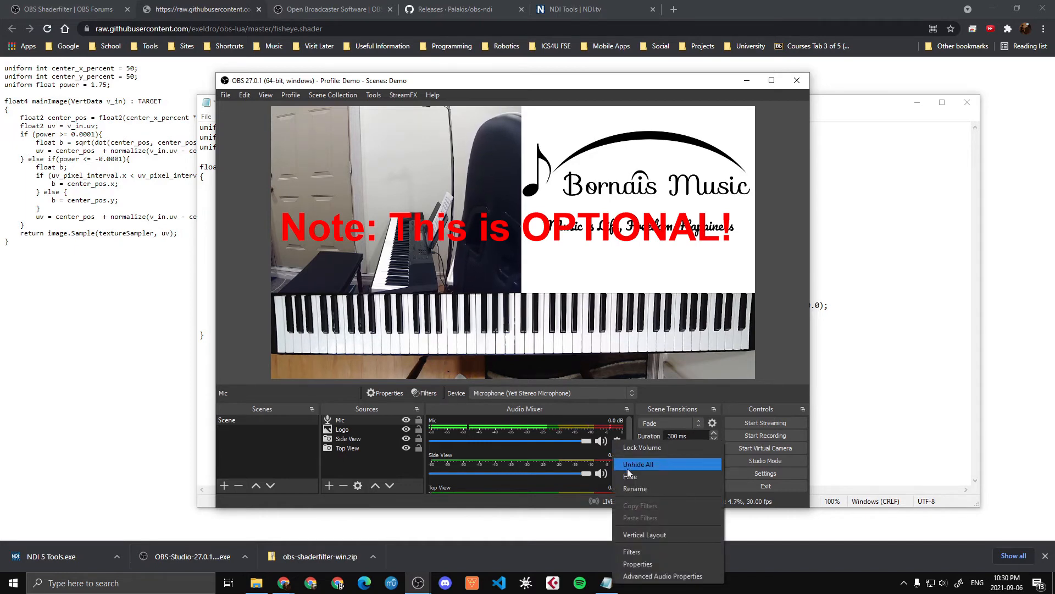
left_click(645, 550)
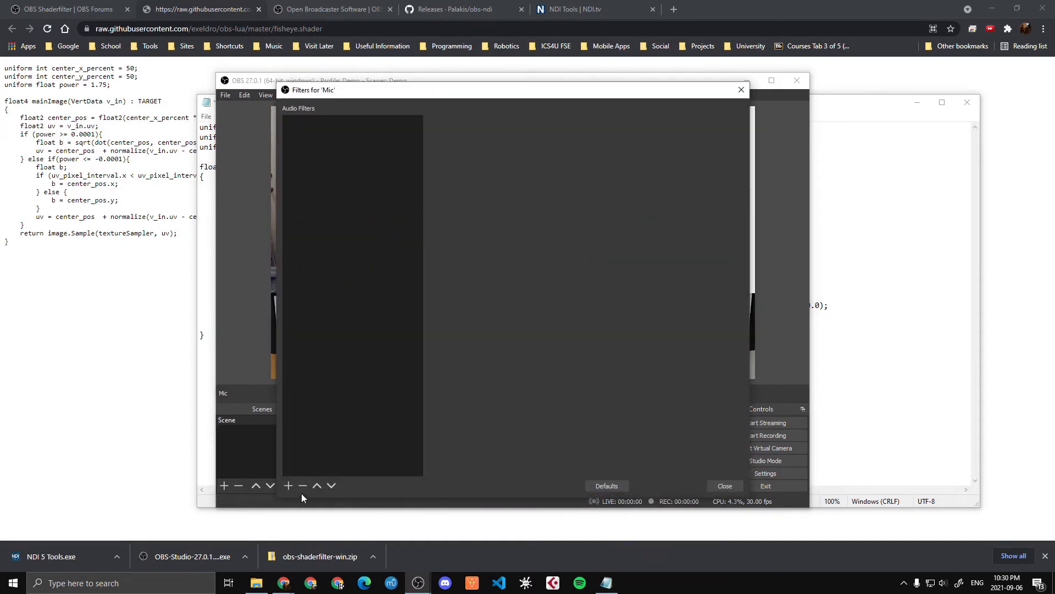
left_click(288, 486)
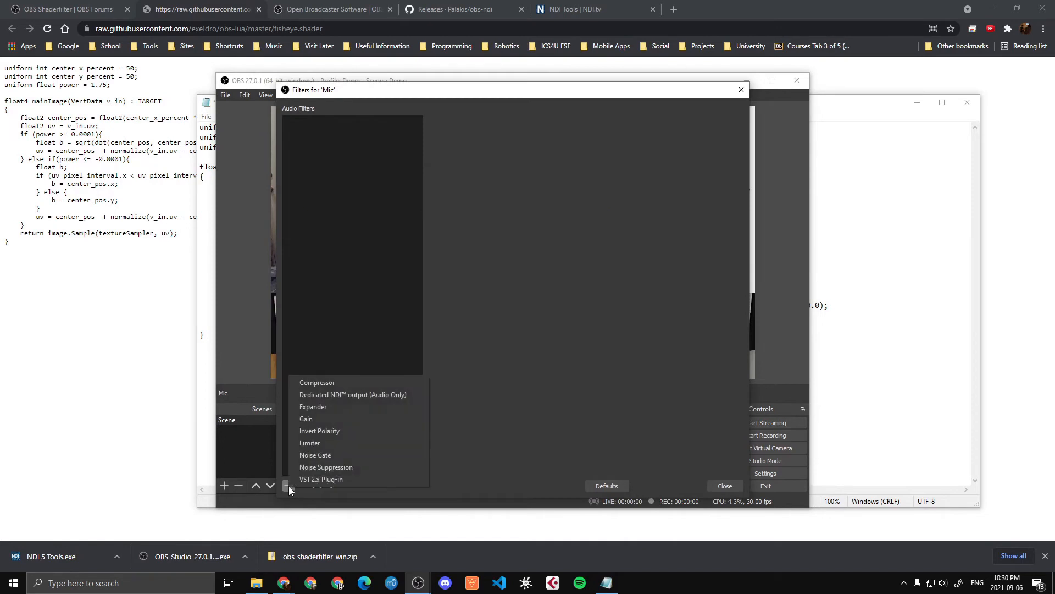
left_click(325, 414)
left_click(486, 319)
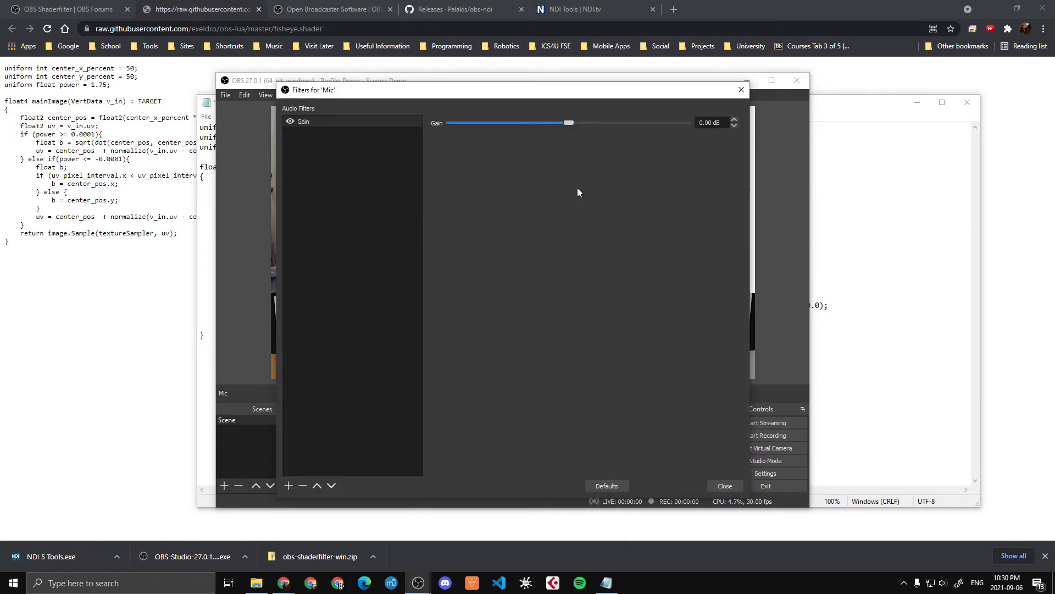
Set the Mic's gain to 11.00 dB, moving the filter window so that the Mic level meter stays visible.
left_click(564, 120)
left_click_drag(589, 92, 163, 108)
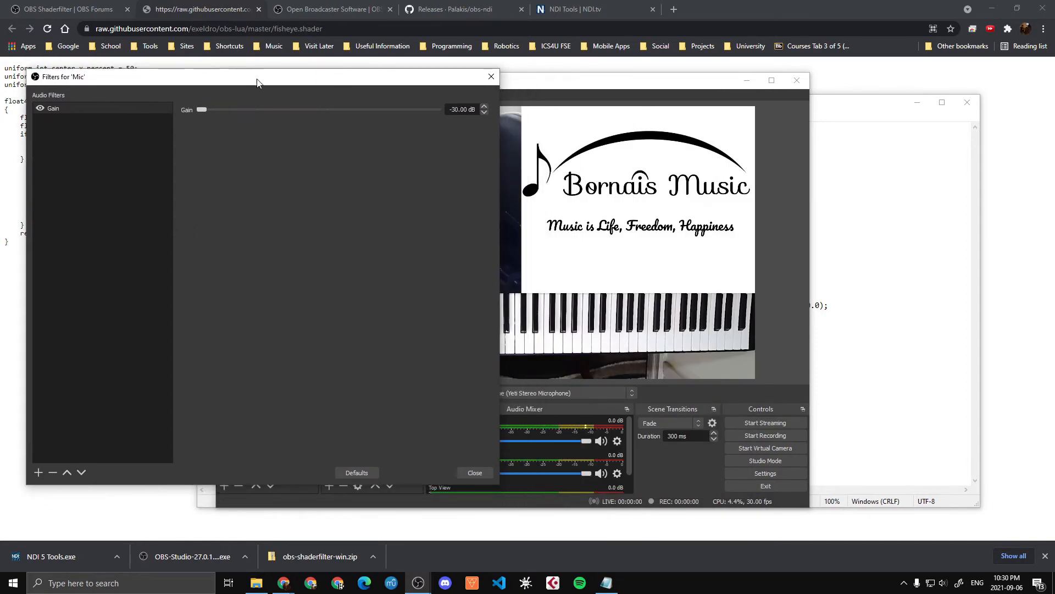
left_click_drag(262, 79, 646, 11)
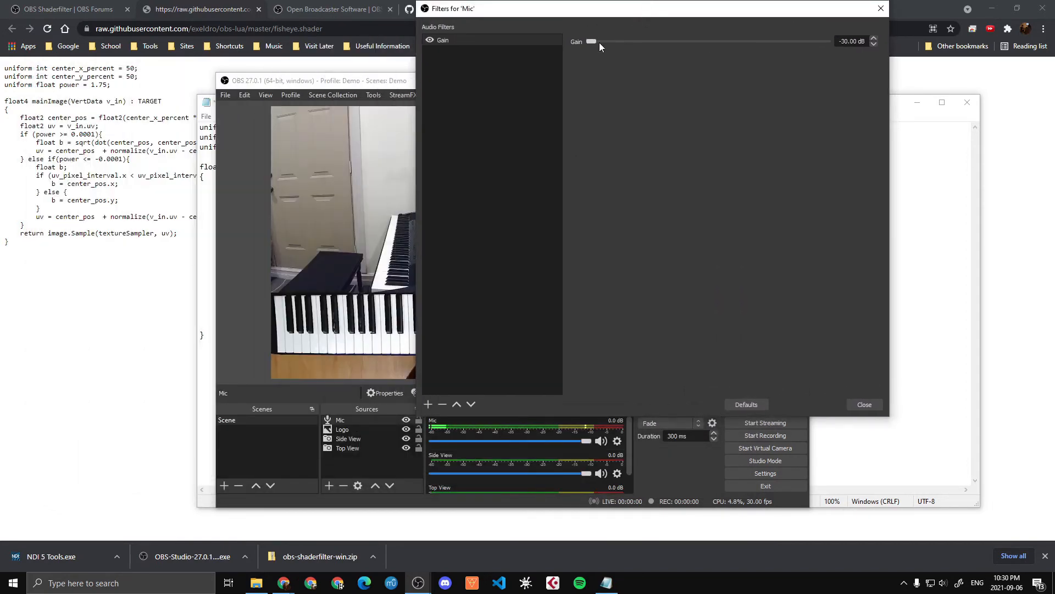
left_click_drag(599, 42, 753, 47)
Add a Limiter filter to the Mic source, set its threshold to -6.00 dB and leave the filter enabled.
left_click(428, 404)
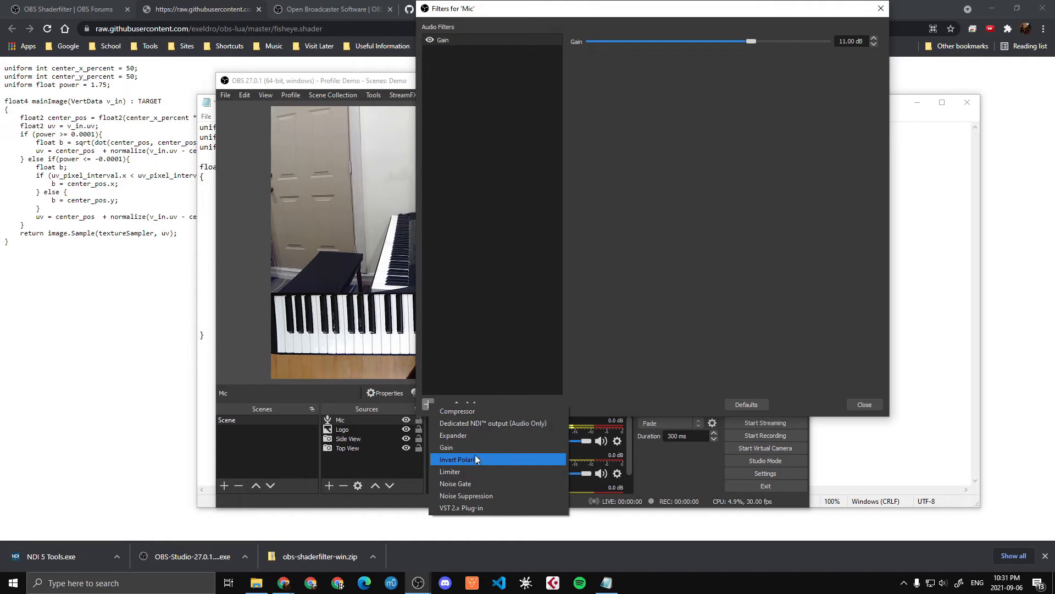
left_click(477, 471)
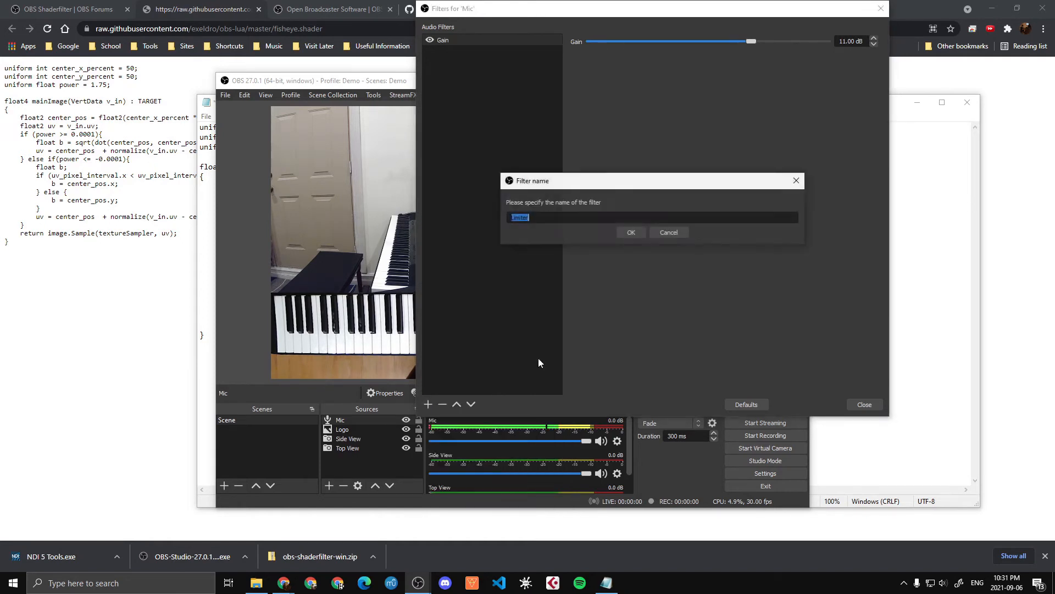
left_click(631, 232)
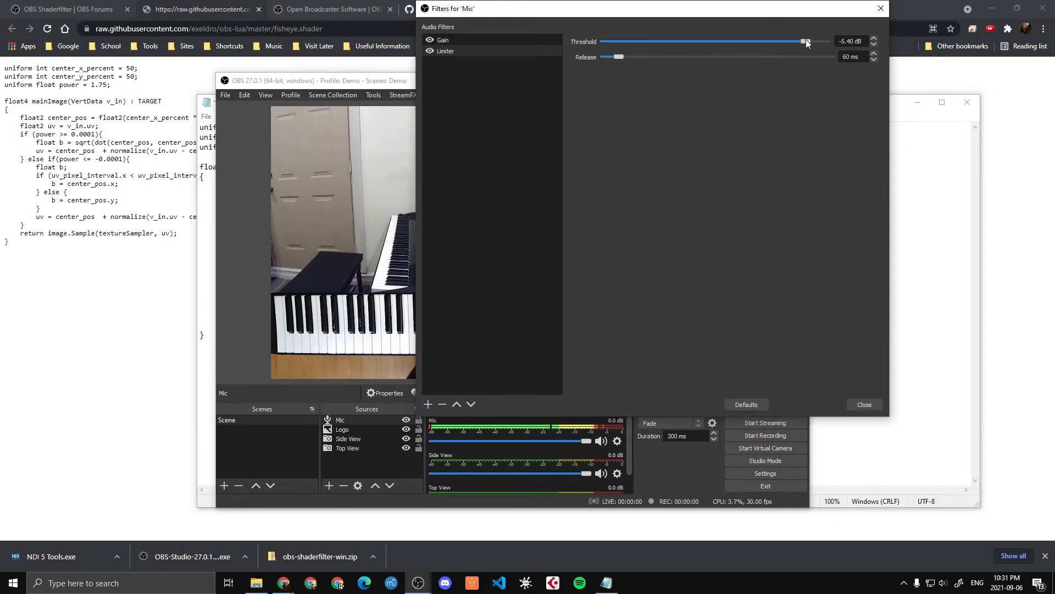
mouse_move(806, 40)
left_mouse_down()
mouse_move(817, 42)
mouse_move(803, 41)
left_mouse_up()
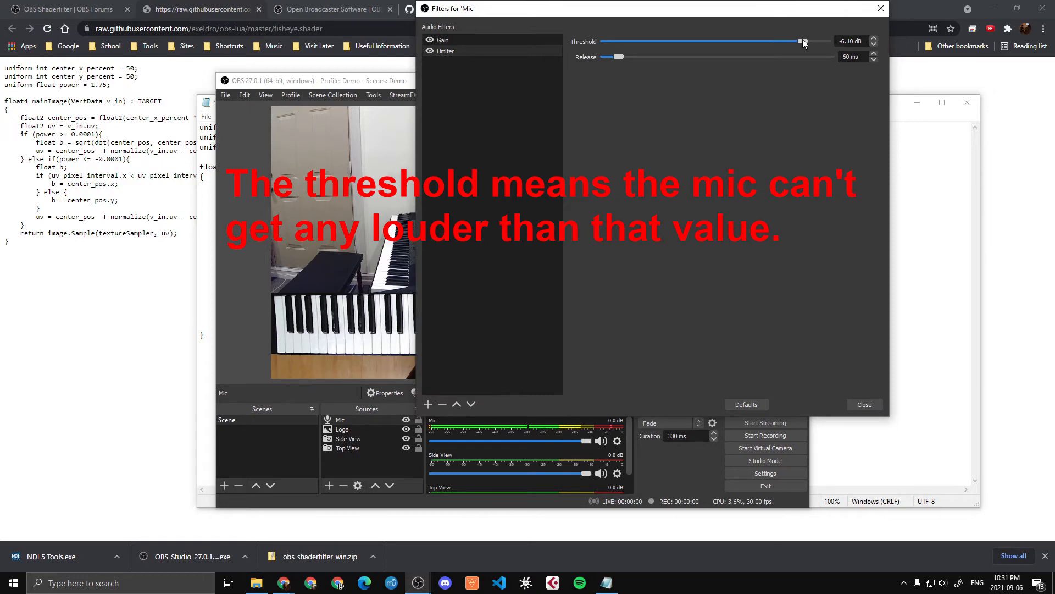
left_click_drag(802, 39, 804, 39)
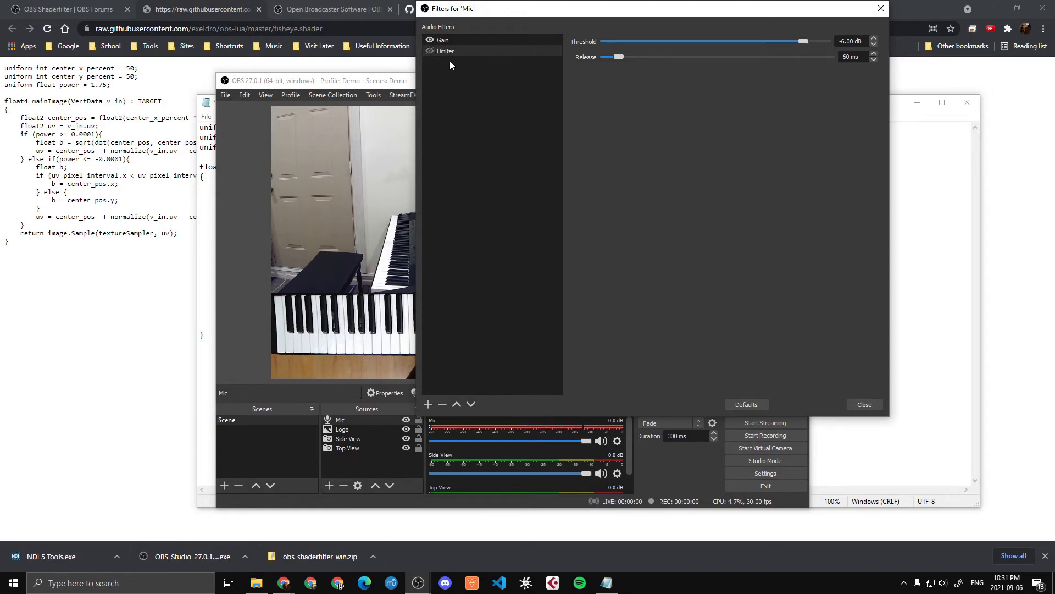
left_click(430, 51)
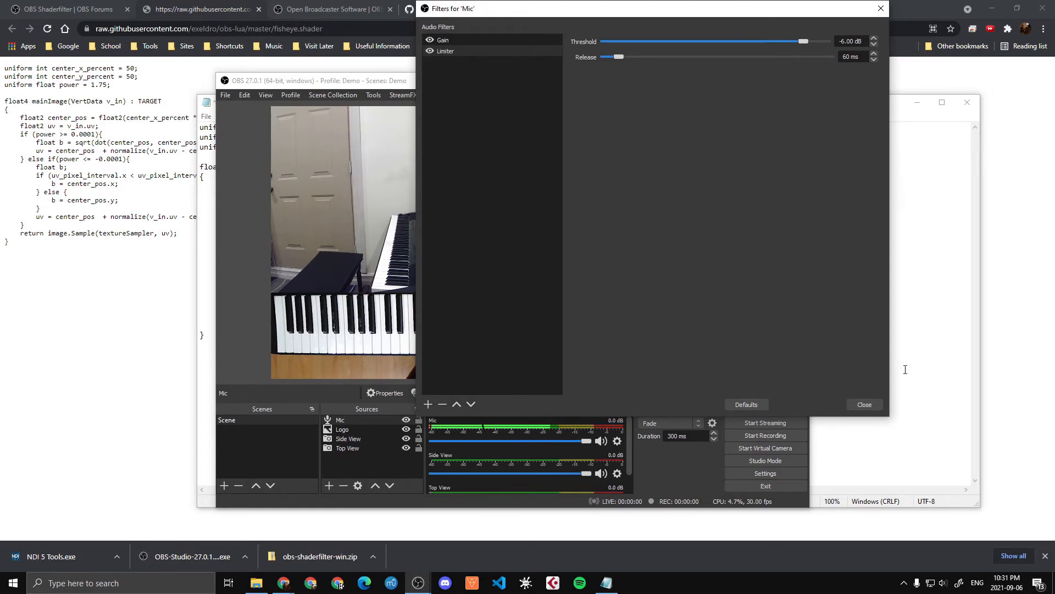
Close the Mic's filter window, select Top View in the preview and clear the source selection.
left_click(864, 405)
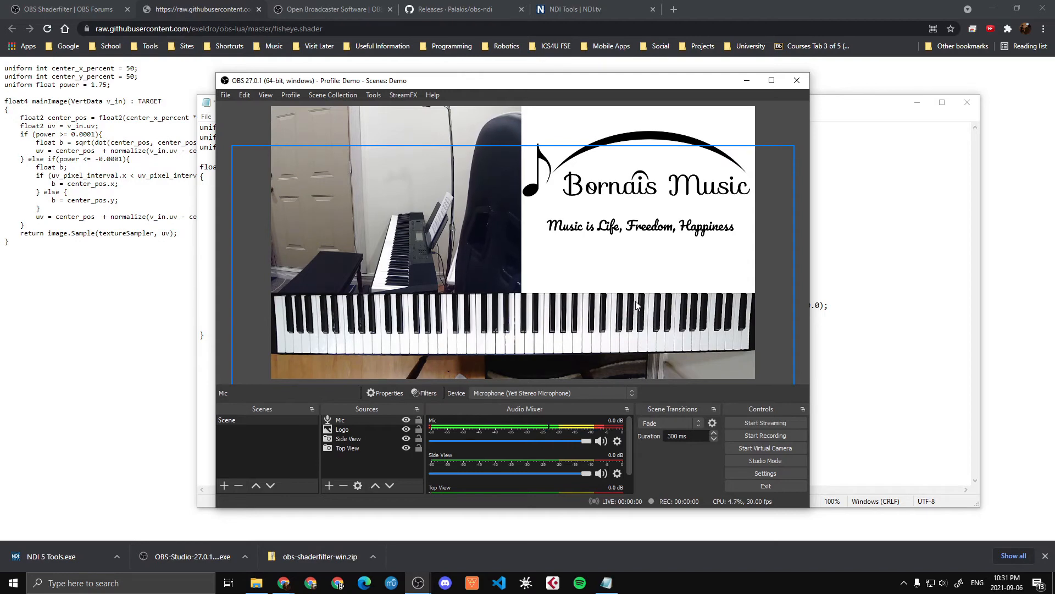
left_click(657, 331)
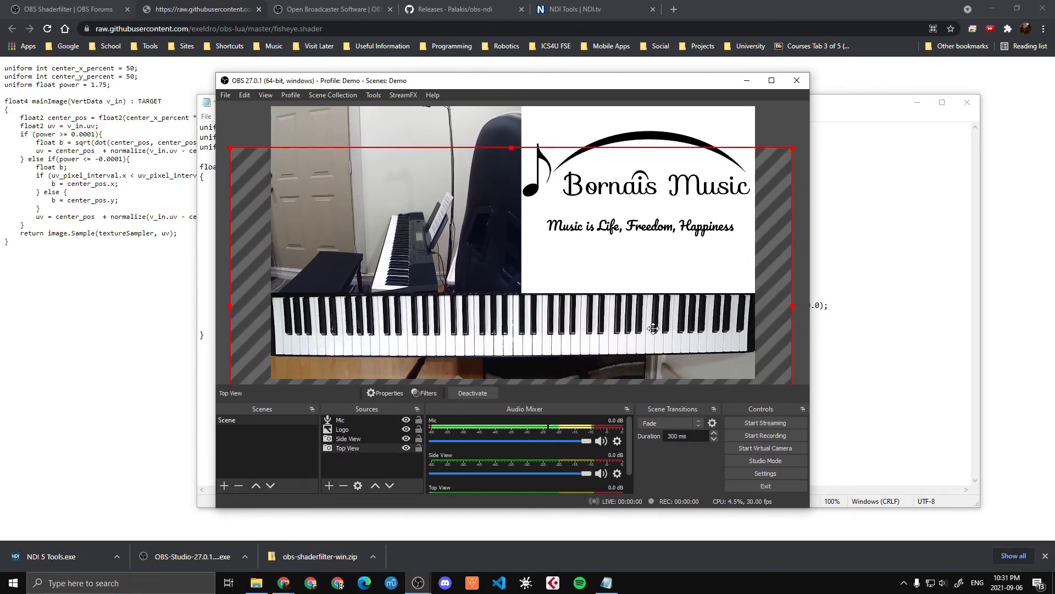
left_click(279, 421)
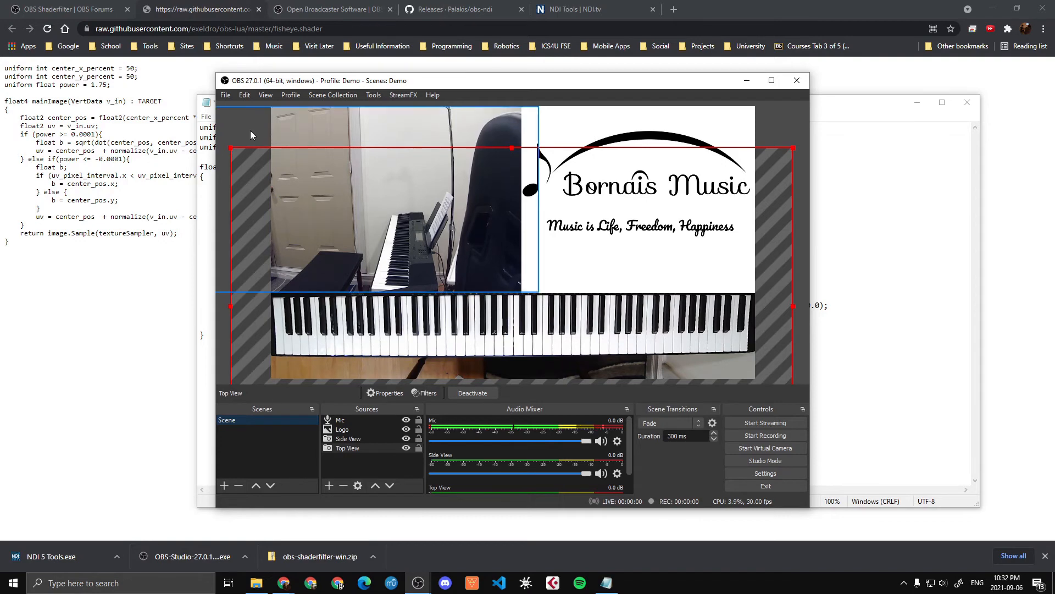
left_click(222, 339)
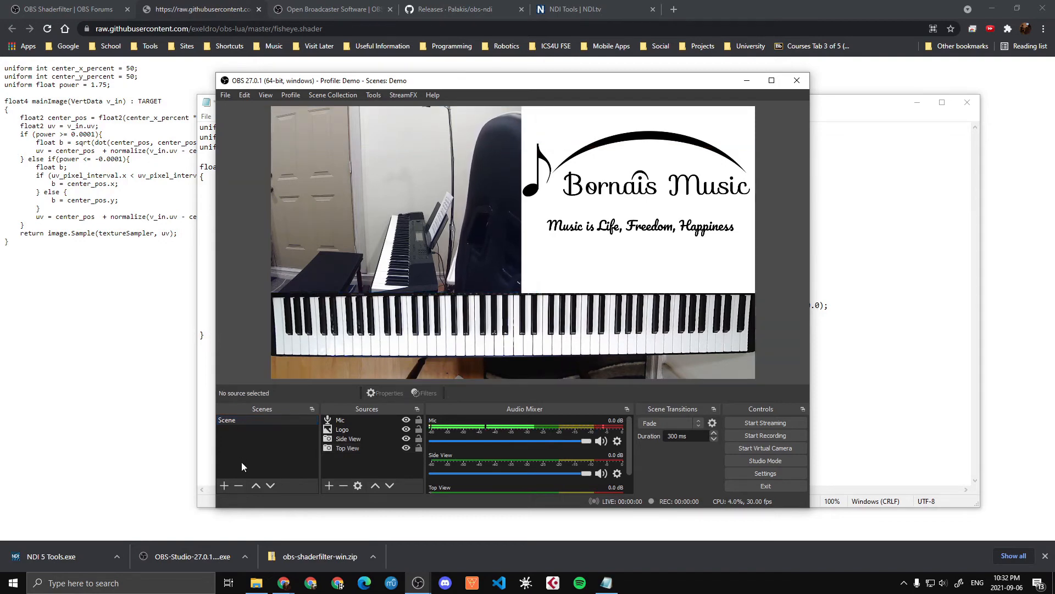
Duplicate the existing scene and name the copy Screen.
left_click(225, 485)
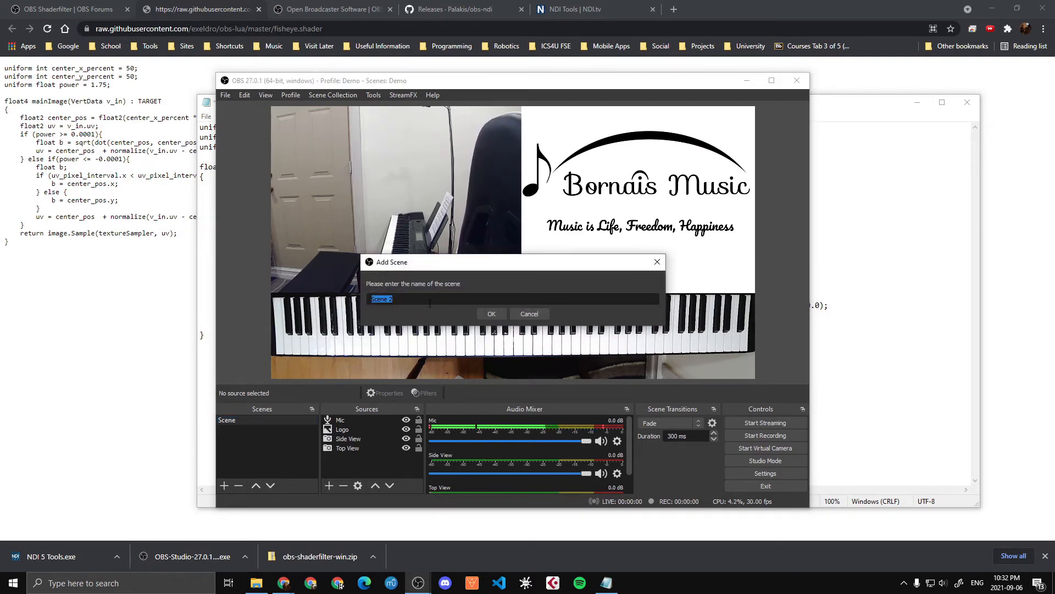
left_click(520, 314)
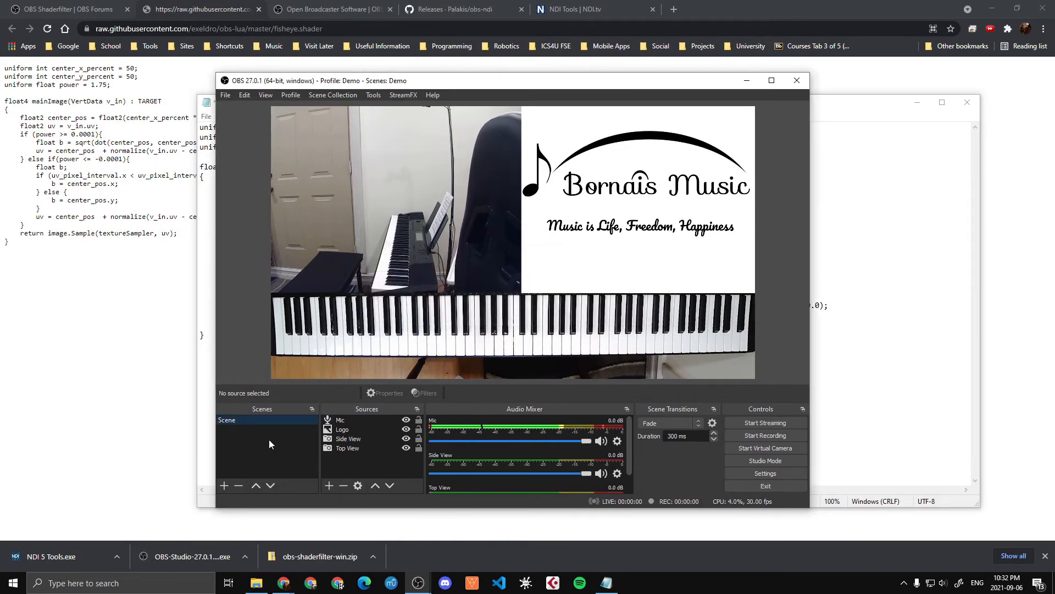
right_click(279, 419)
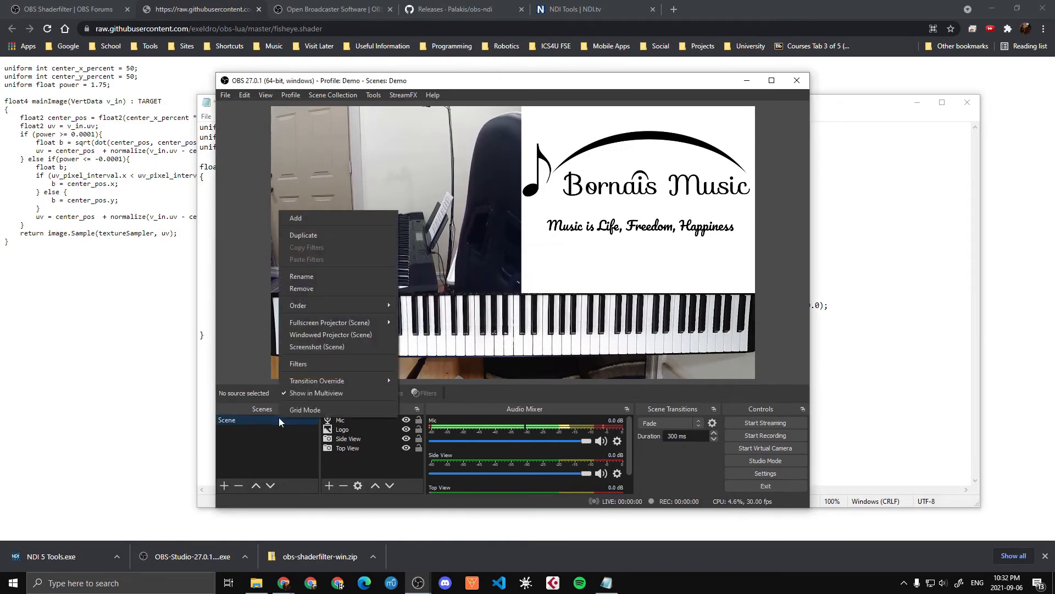
left_click(315, 236)
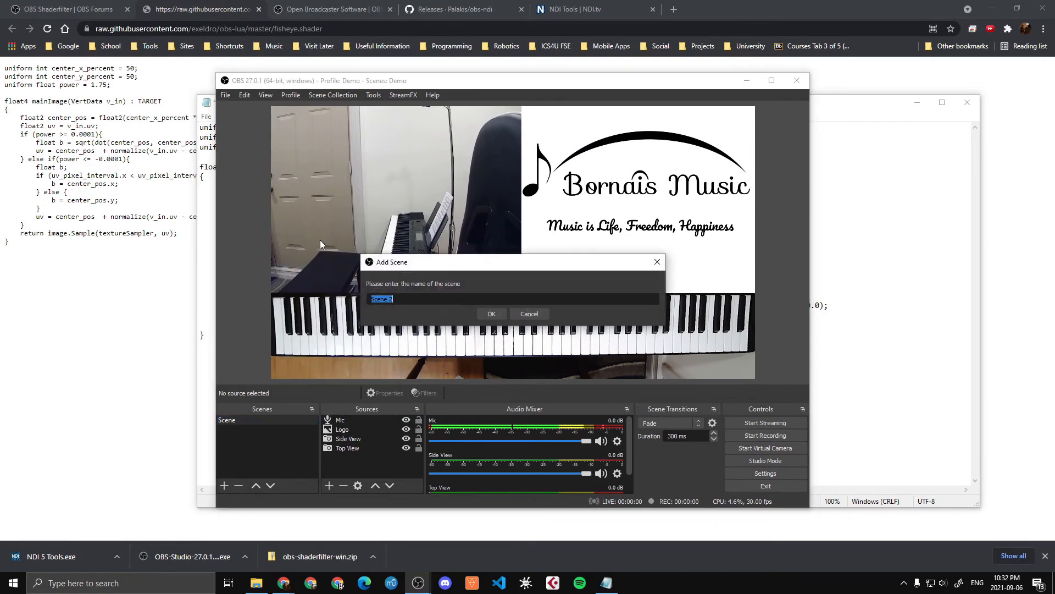
left_click(486, 312)
triple_click(416, 300)
type("Scre")
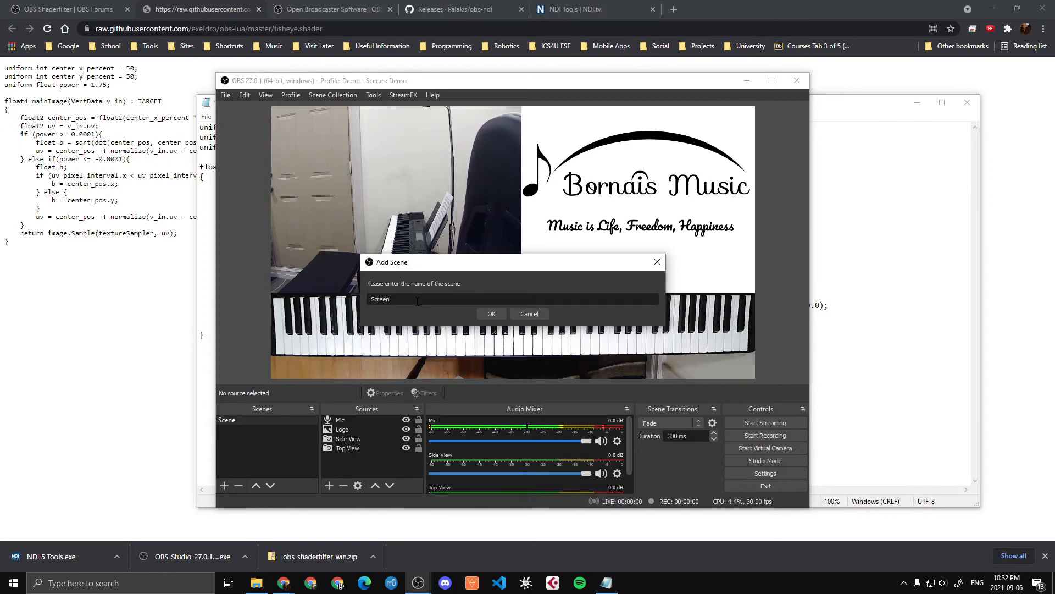
type("en")
key("Return")
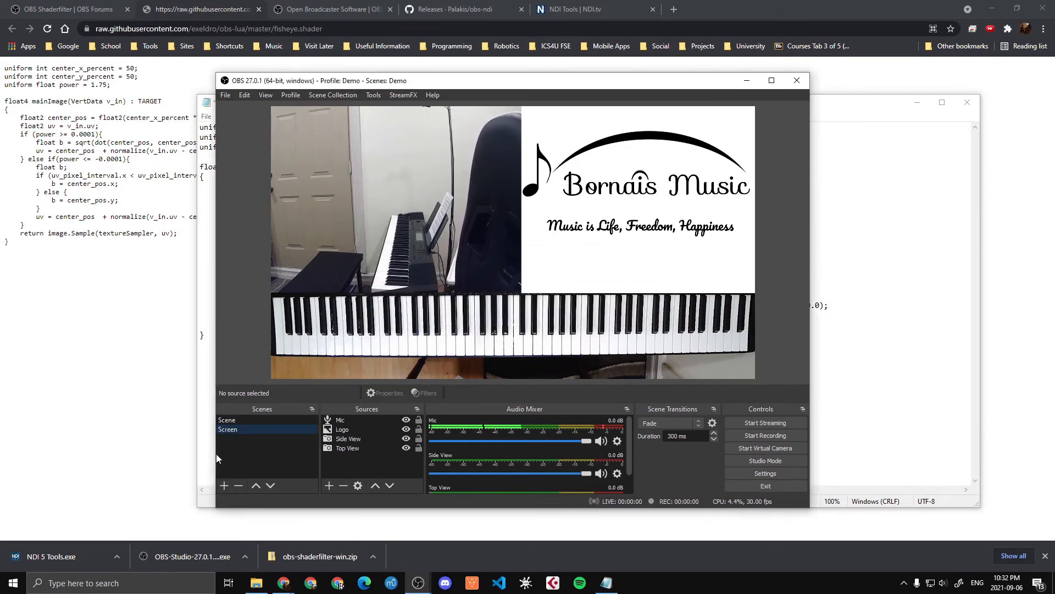
Remove the Logo source from the Screen scene and compare the result with the original scene.
left_click(239, 418)
left_click(237, 428)
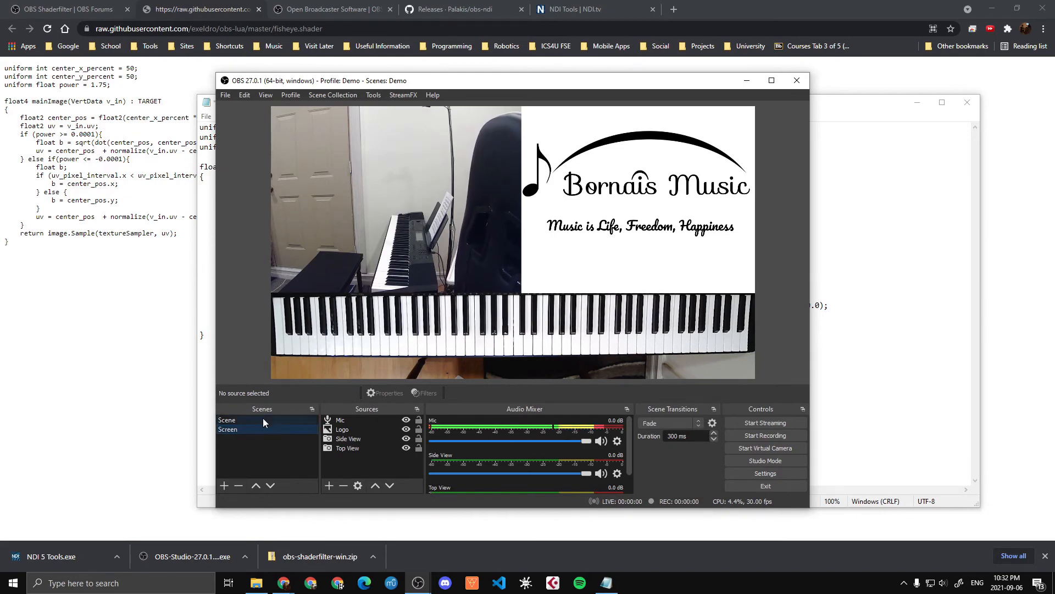
left_click(642, 167)
key("Delete")
left_click(538, 311)
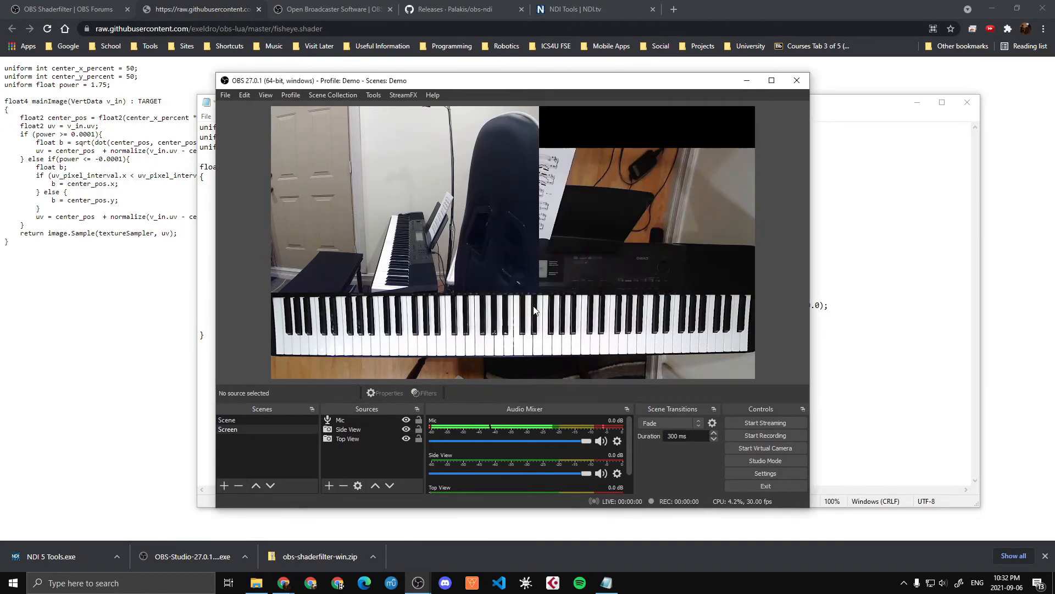
left_click(306, 418)
left_click(295, 430)
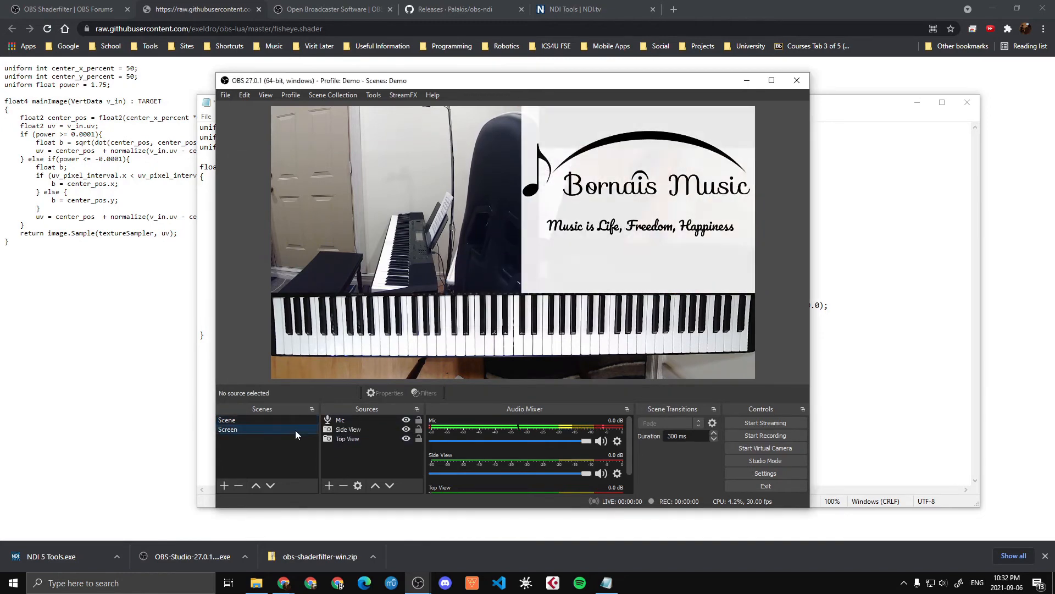
left_click(776, 118)
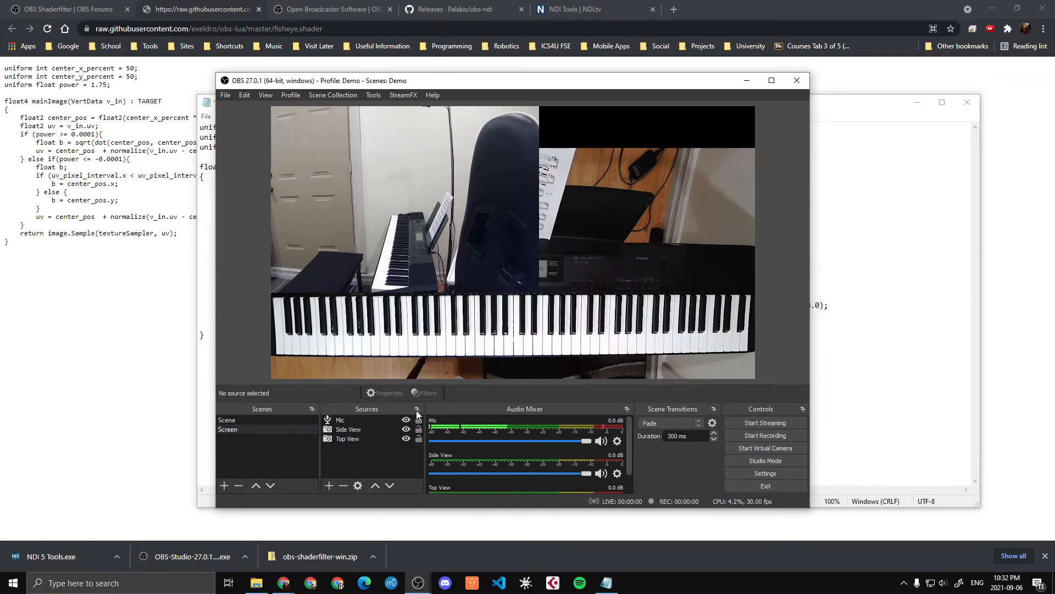
Add a new Display Capture source with its default name to the Screen scene.
left_click(329, 486)
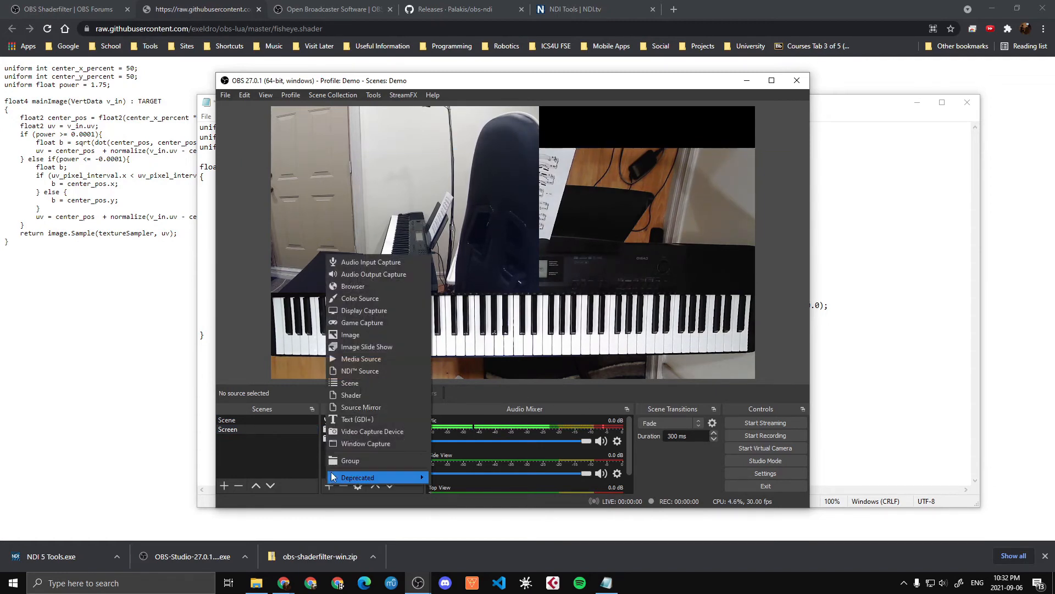
left_click(384, 314)
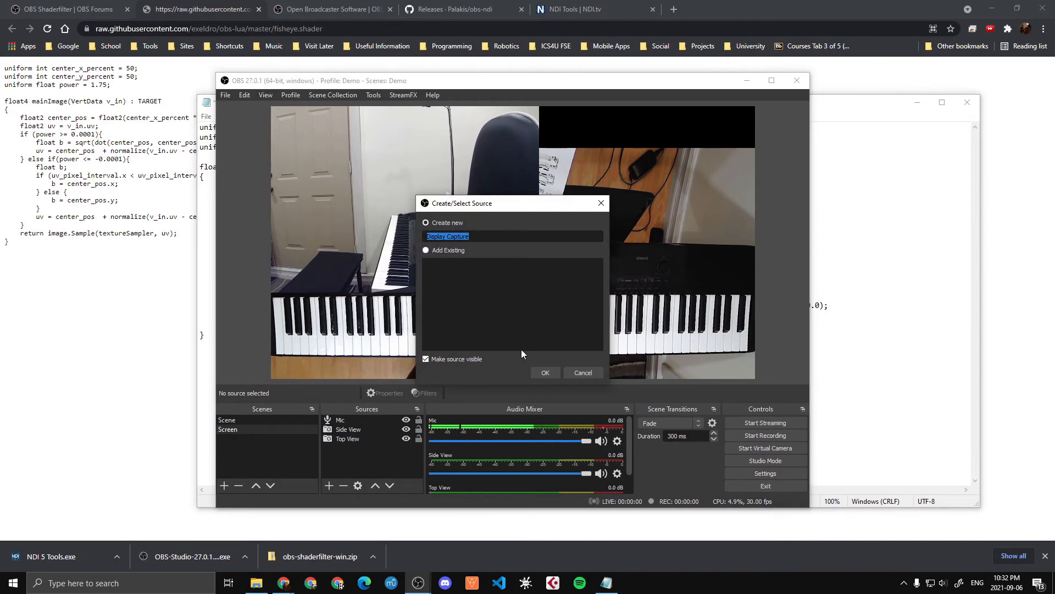
left_click(538, 372)
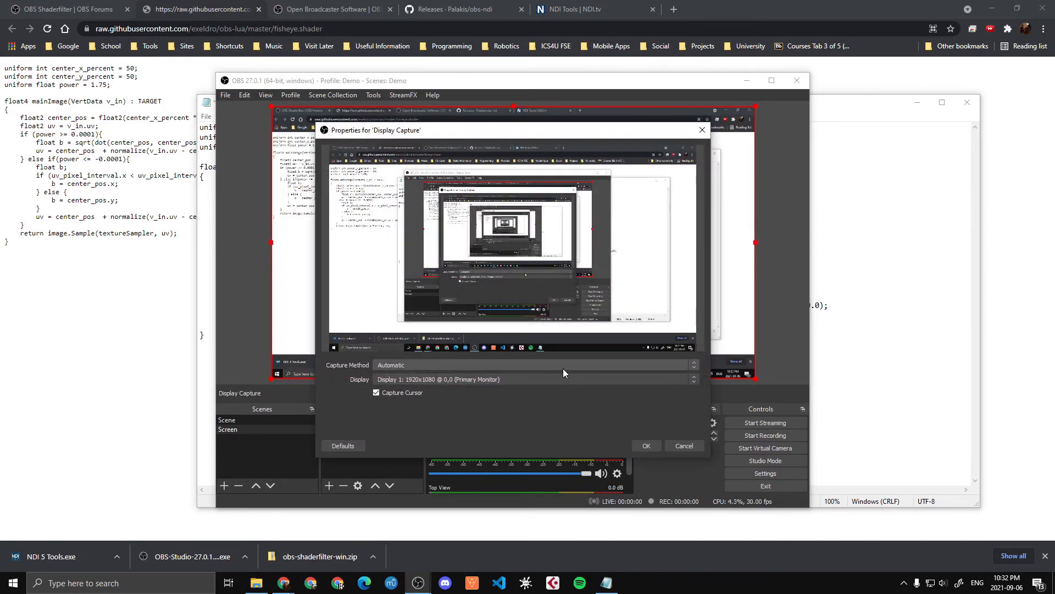
Set the Display Capture to Display 2: 1920x1080 @ -1920,0, keeping the capture method on Automatic.
left_click(563, 367)
left_click(556, 374)
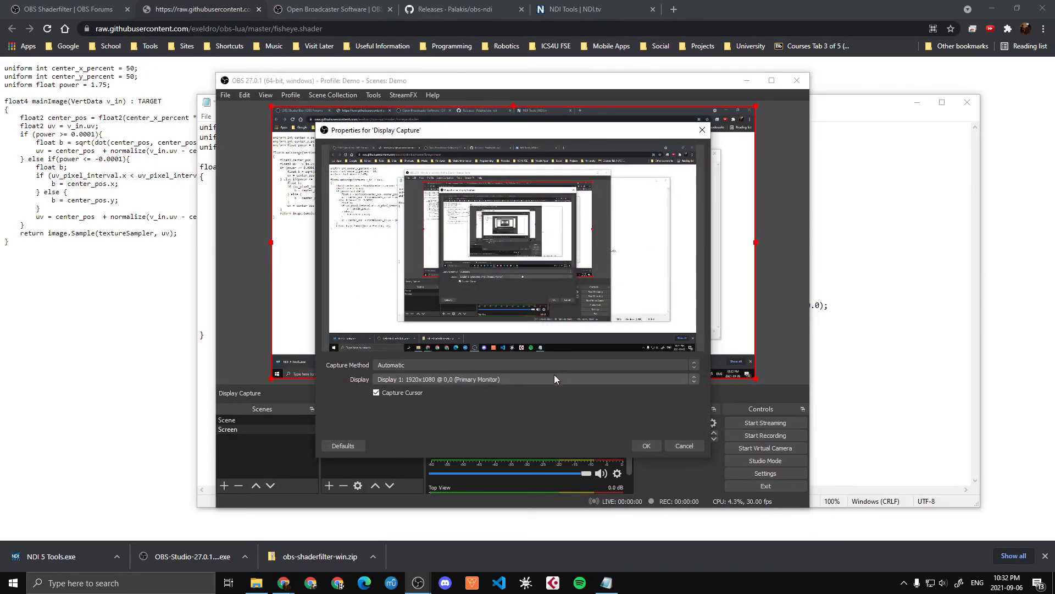
left_click(551, 379)
left_click(552, 379)
left_click(533, 366)
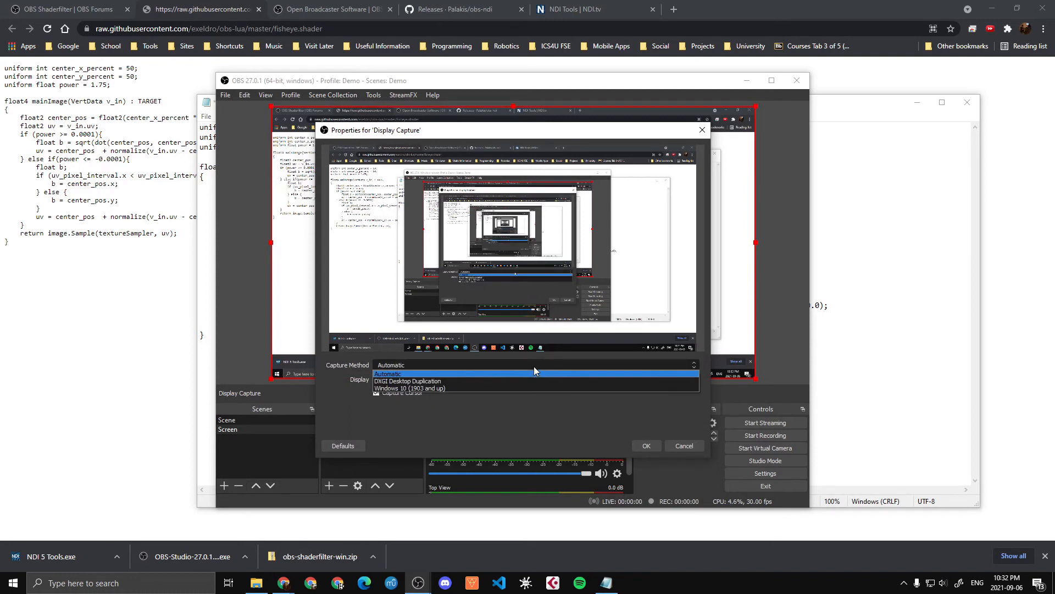
left_click(536, 372)
left_click(539, 378)
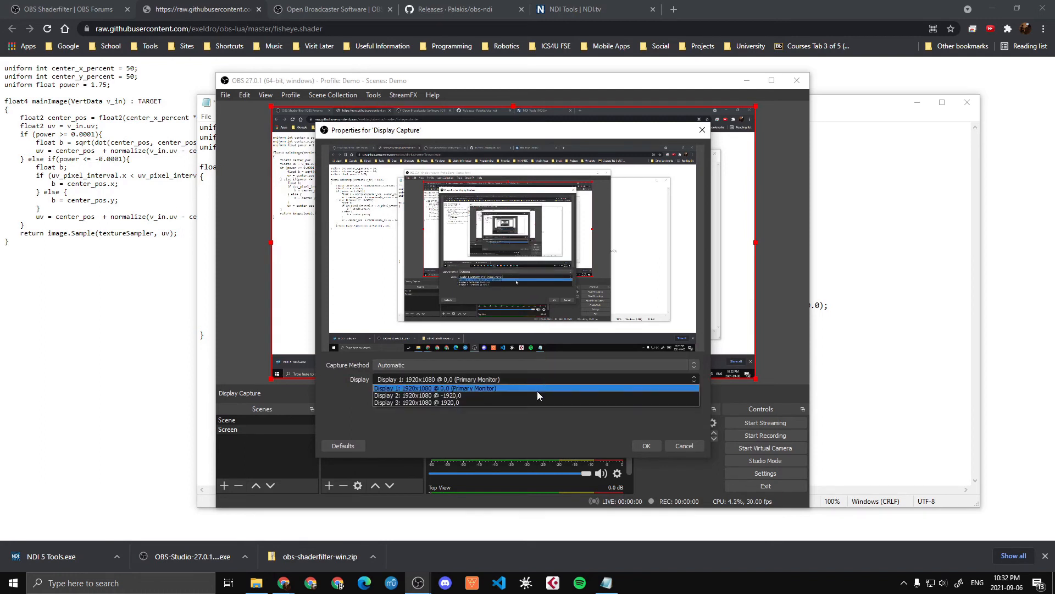
left_click(536, 395)
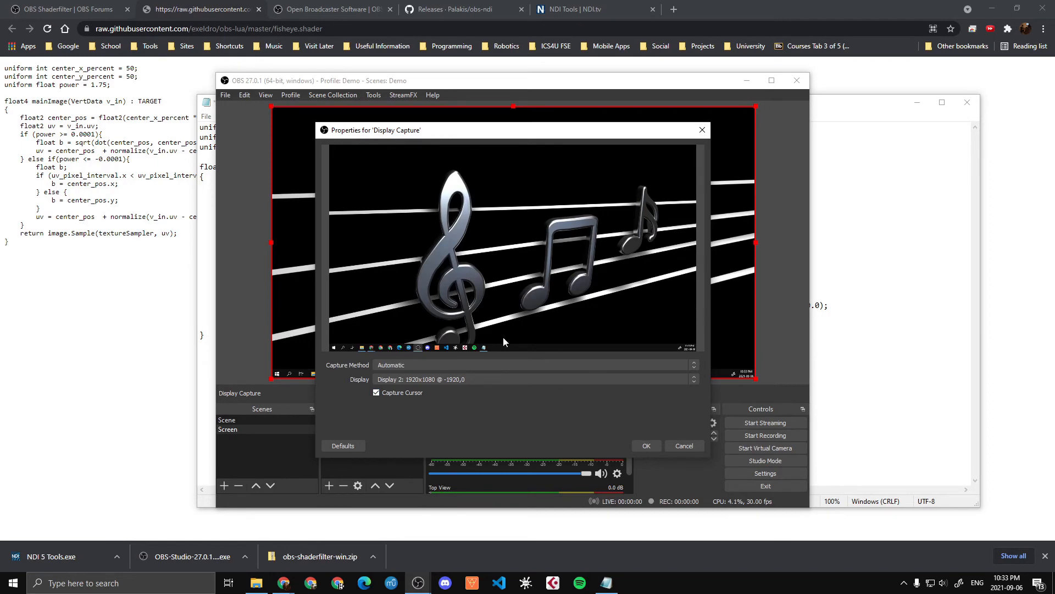
left_click(646, 446)
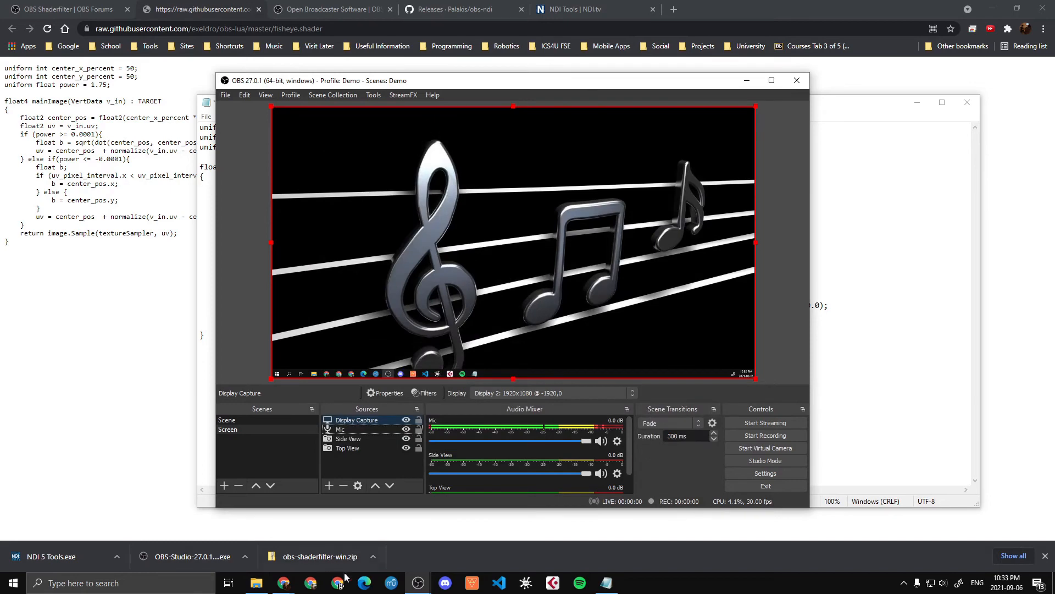
Minimize the background windows, open the Windows Display settings in a maximized window and go to Graphics settings.
left_click(992, 8)
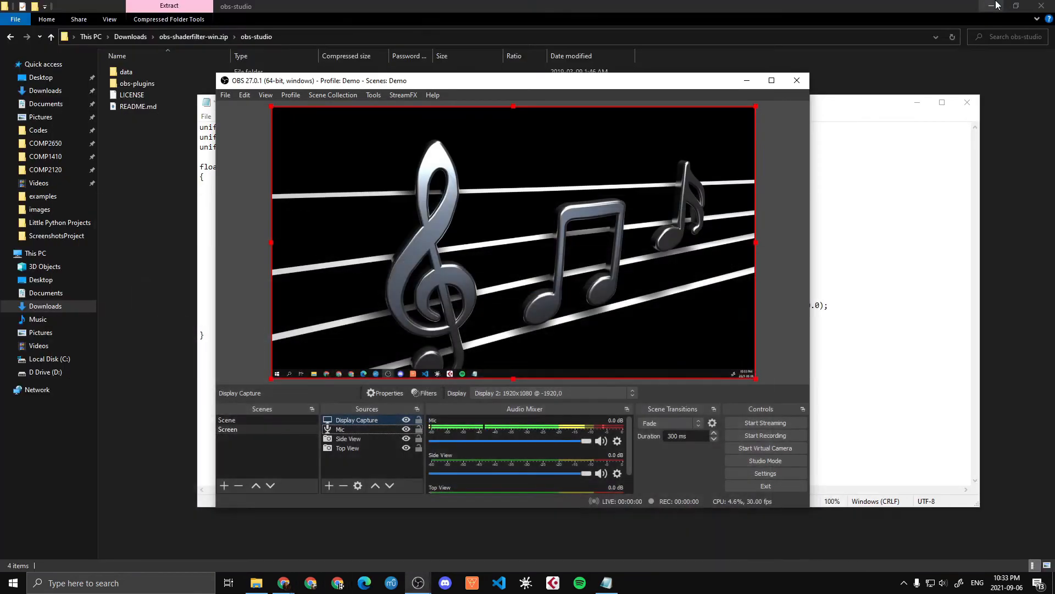
left_click(1000, 6)
right_click(886, 40)
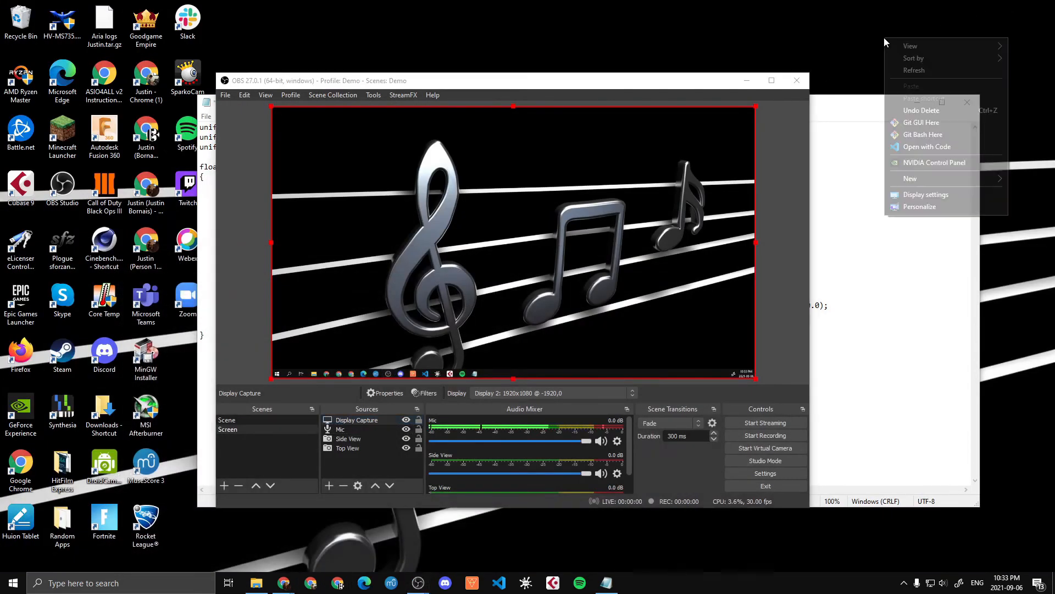
left_click(920, 196)
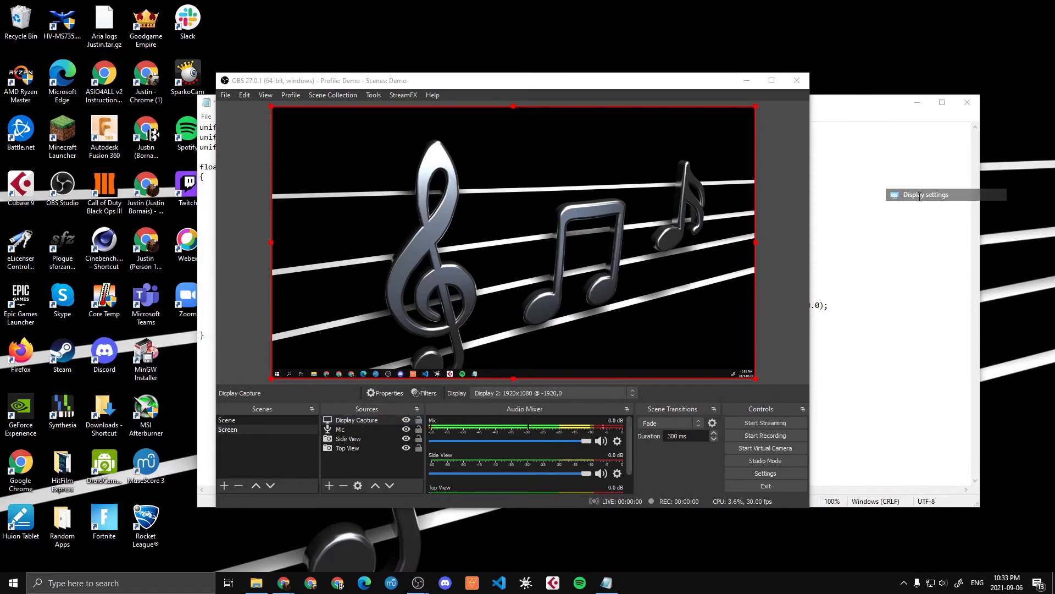
left_click_drag(1054, 64, 571, 31)
left_click(721, 35)
scroll(361, 393, "down", 5)
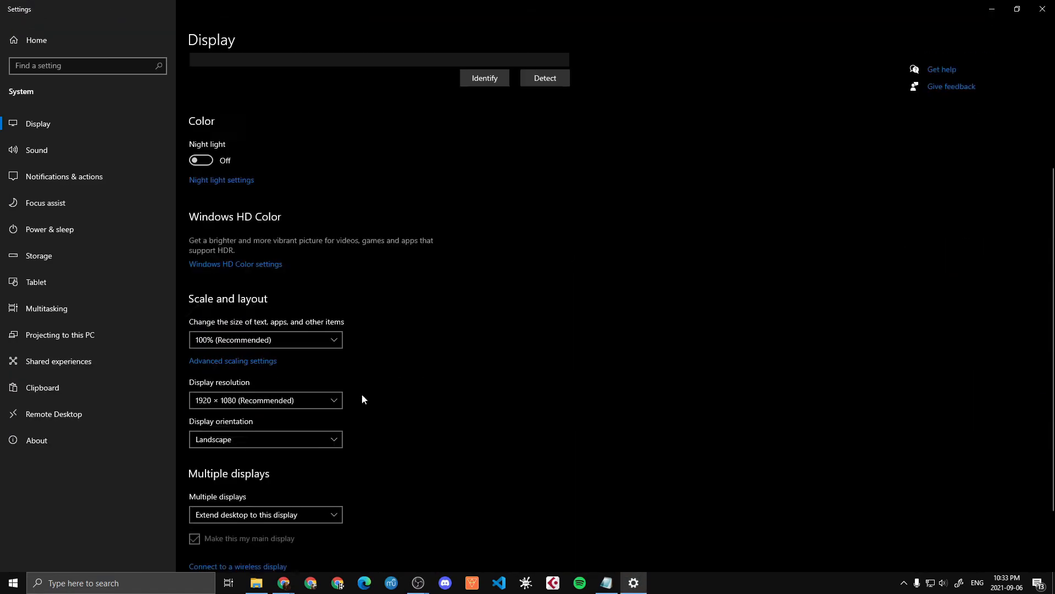
left_click(225, 523)
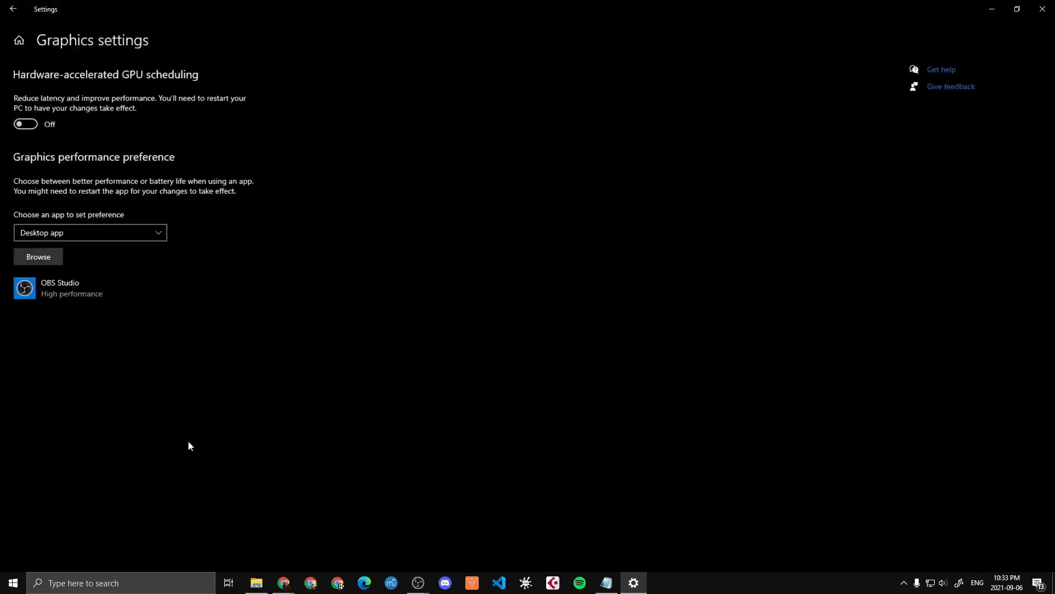
Expand the OBS Studio entry under the graphics performance preferences and keep Desktop app as the app type.
left_click(105, 289)
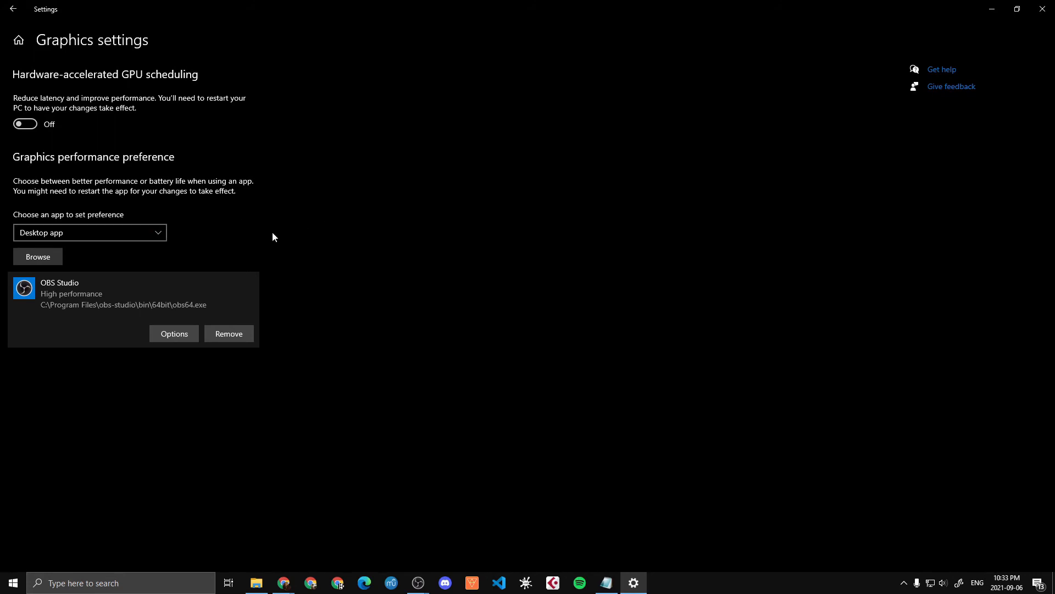
left_click(68, 238)
left_click(102, 233)
Browse to C:\Program Files\obs-studio\bin\64bit to locate obs64.exe, and cancel without adding it.
left_click(22, 259)
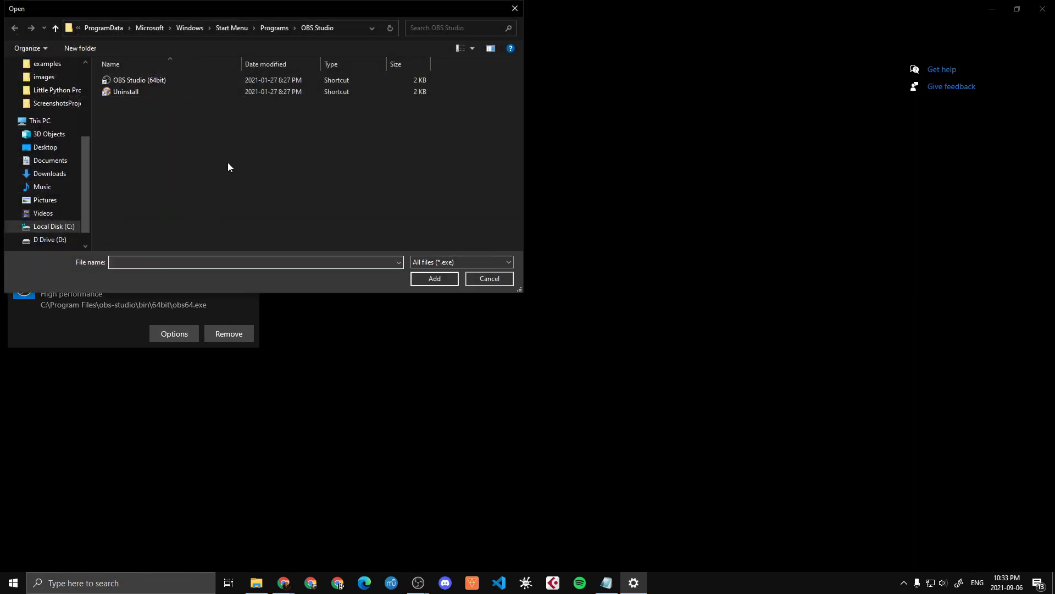
left_click(51, 226)
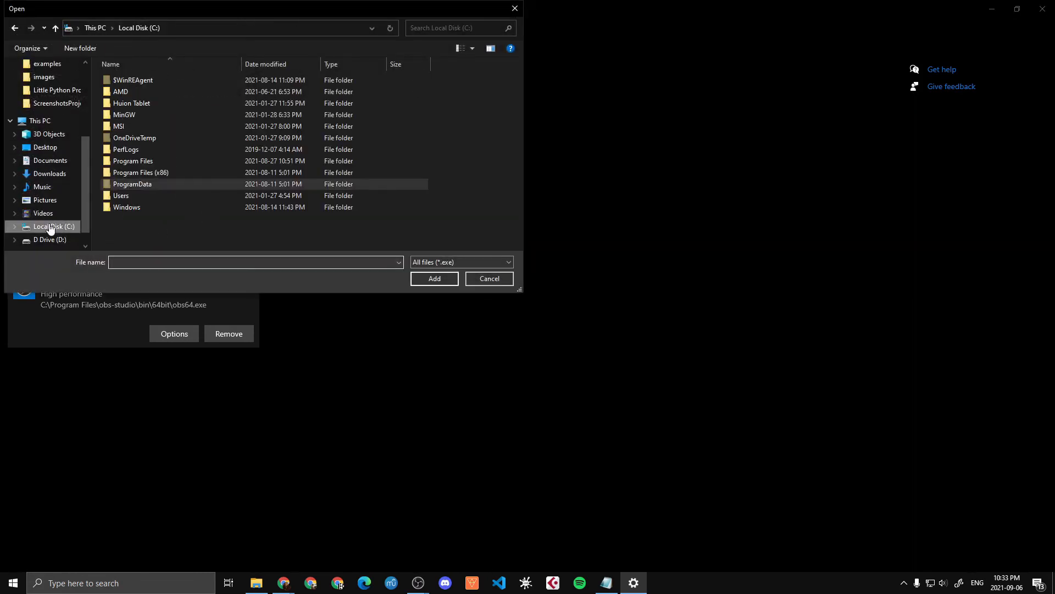
double_click(157, 166)
scroll(164, 187, "down", 5)
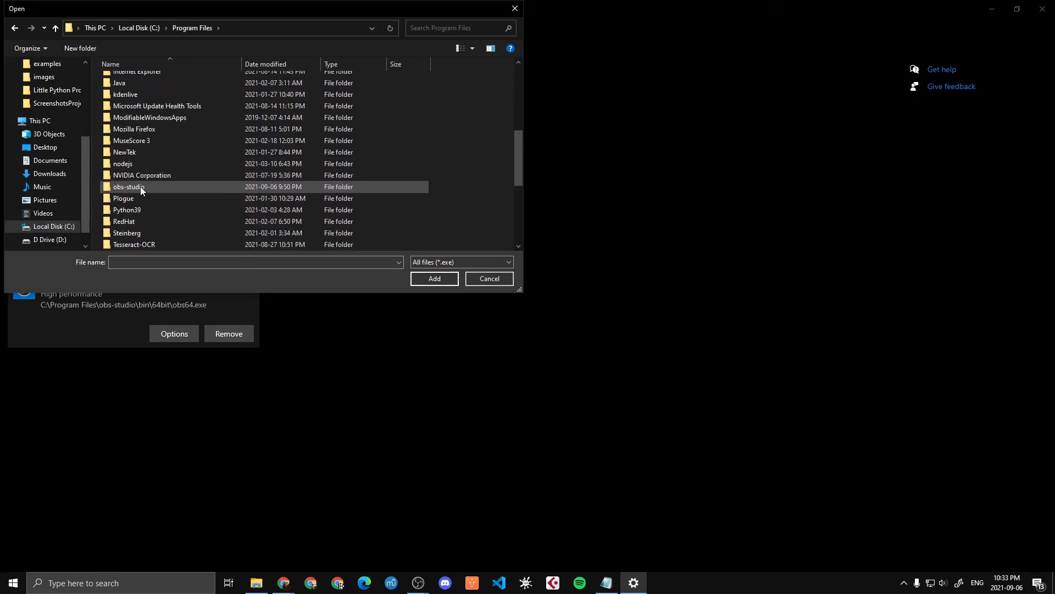
scroll(140, 186, "down", 1)
double_click(143, 153)
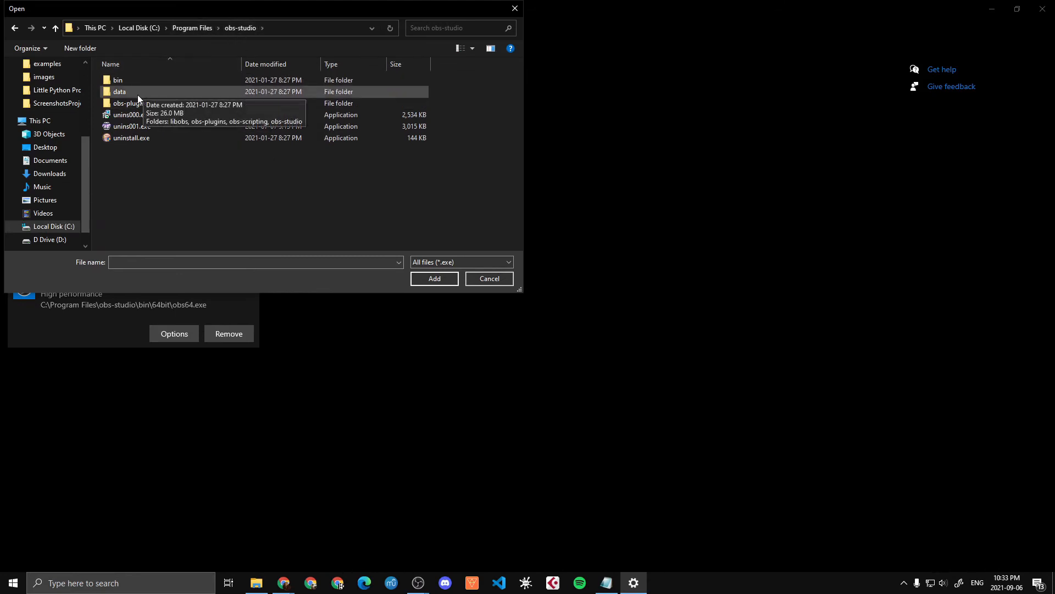
double_click(207, 81)
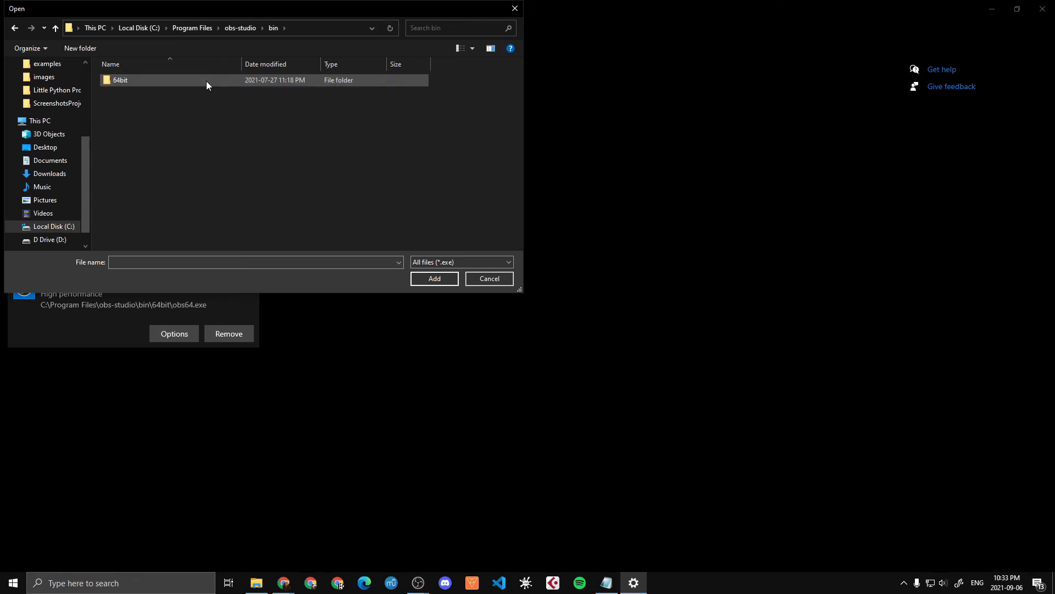
double_click(206, 81)
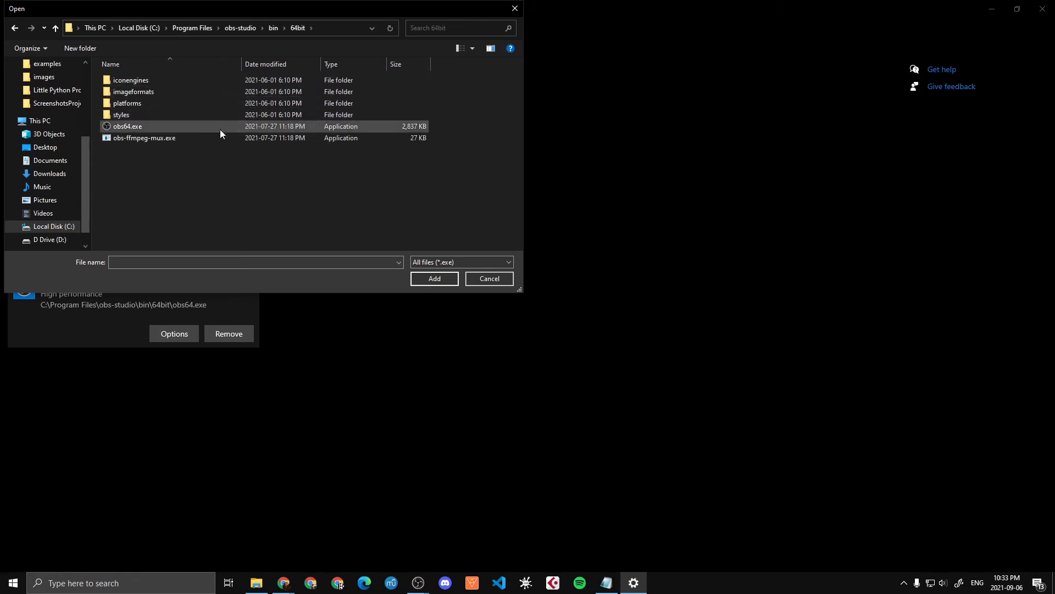
left_click(479, 281)
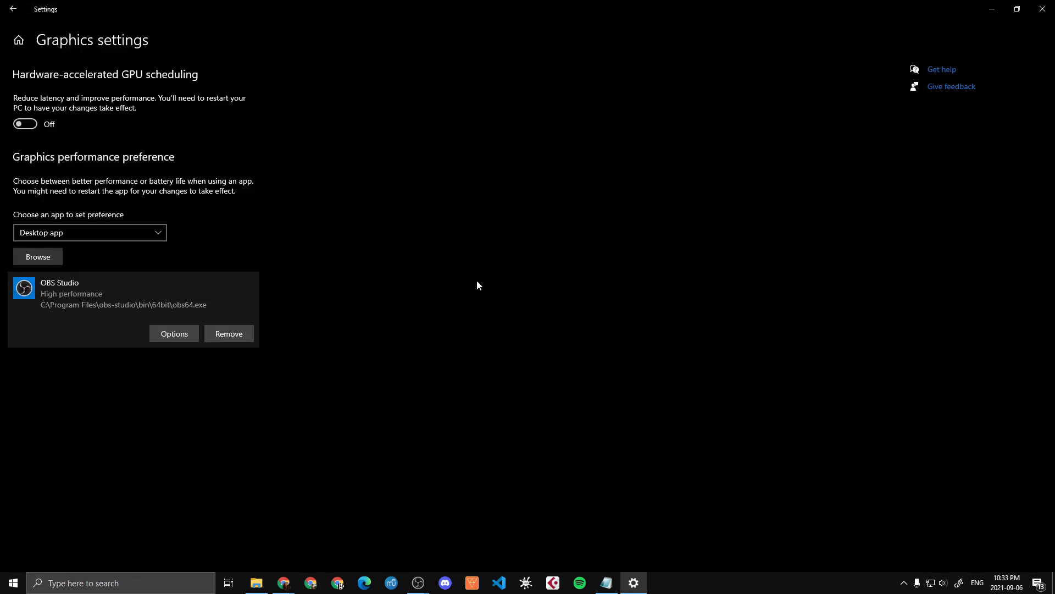
Review the OBS Studio entry's graphics preference options with High performance selected, cancel without saving and close Settings.
left_click(175, 333)
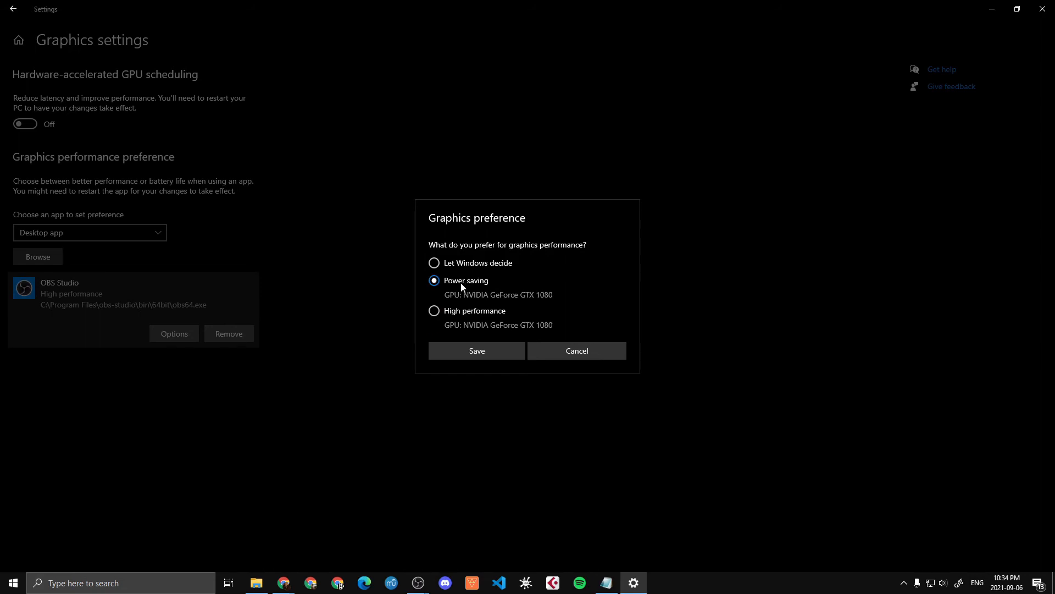
left_click(461, 315)
left_click(612, 355)
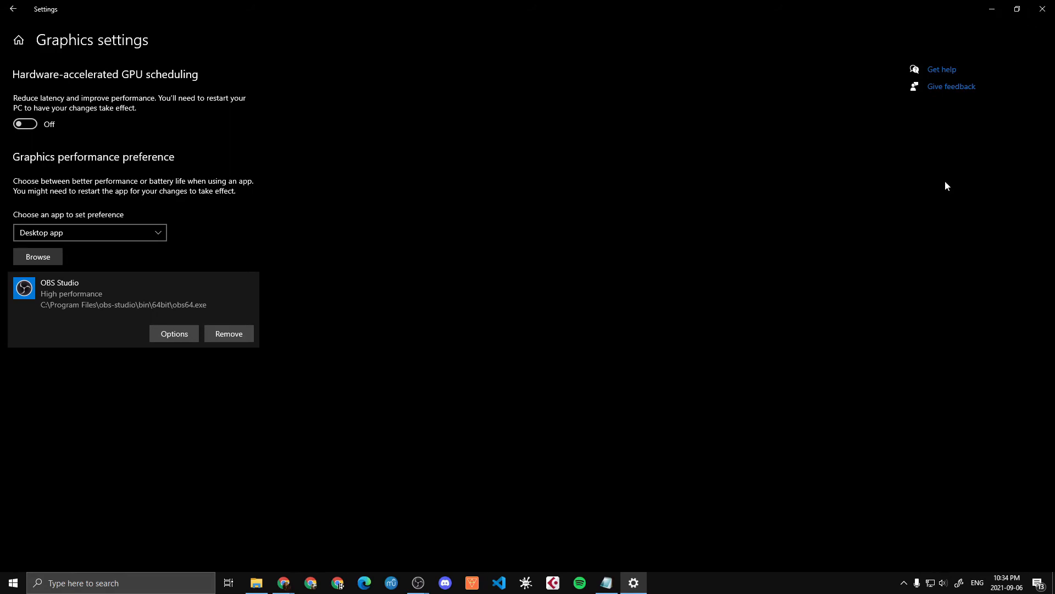
left_click(1043, 9)
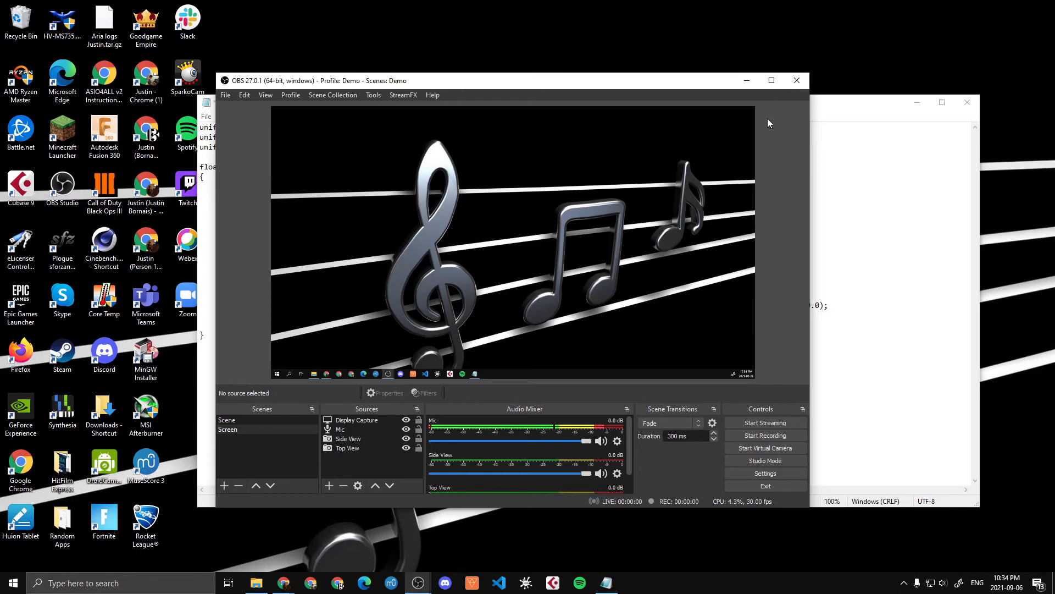
Scale down the Display Capture, place it above the piano keys at the canvas's right edge and enlarge it up to the canvas top.
left_click(659, 144)
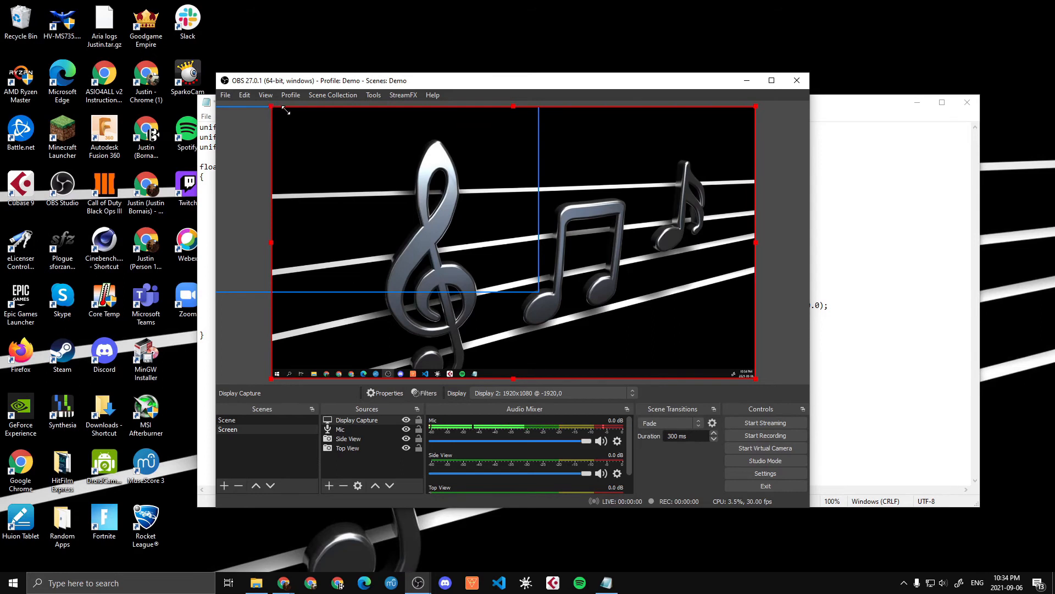
left_click_drag(286, 110, 591, 267)
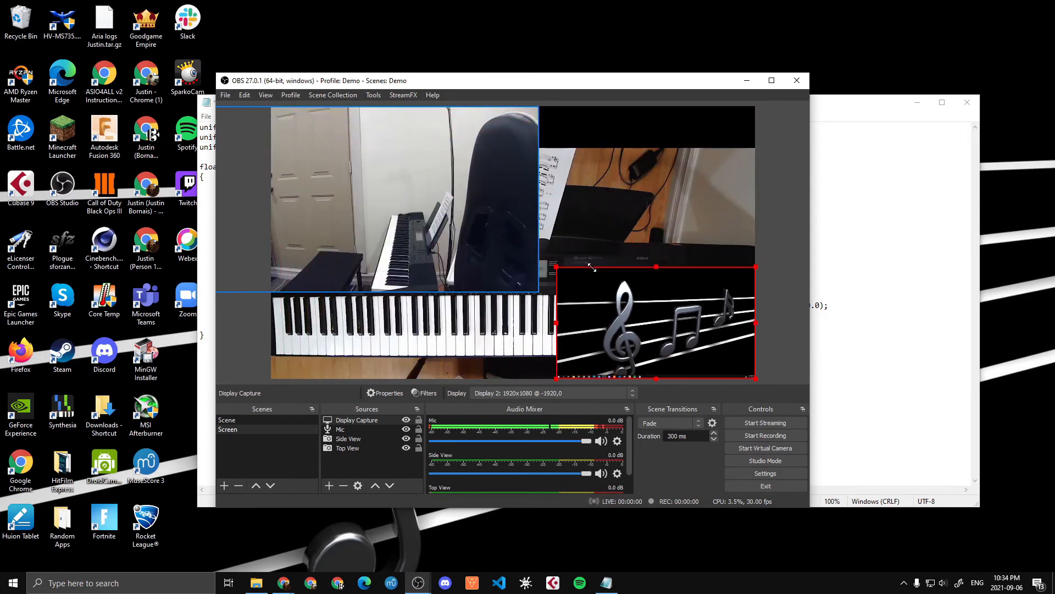
left_click_drag(638, 330, 640, 247)
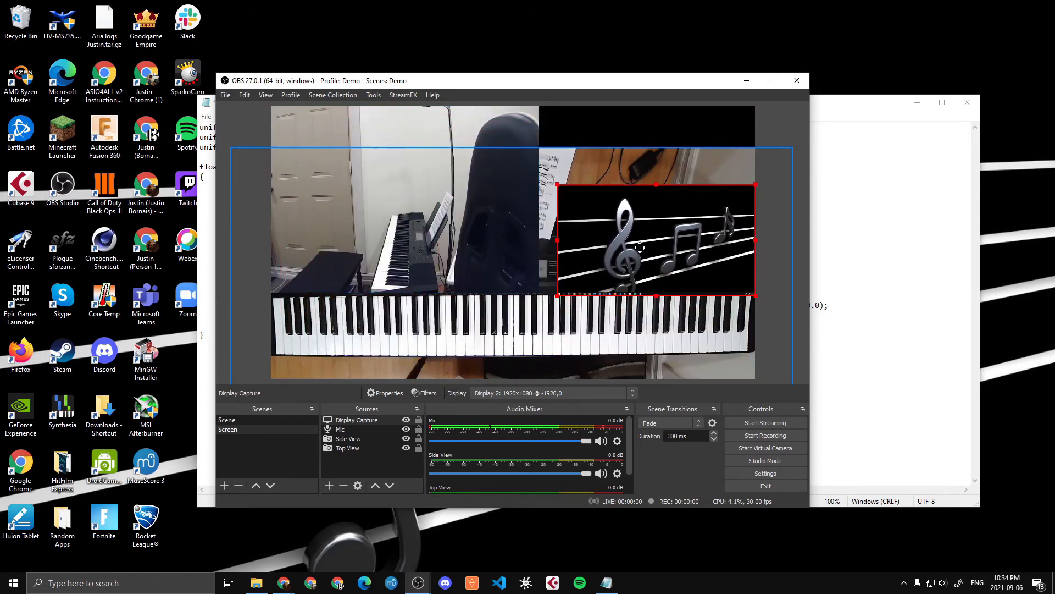
left_click_drag(557, 184, 489, 106)
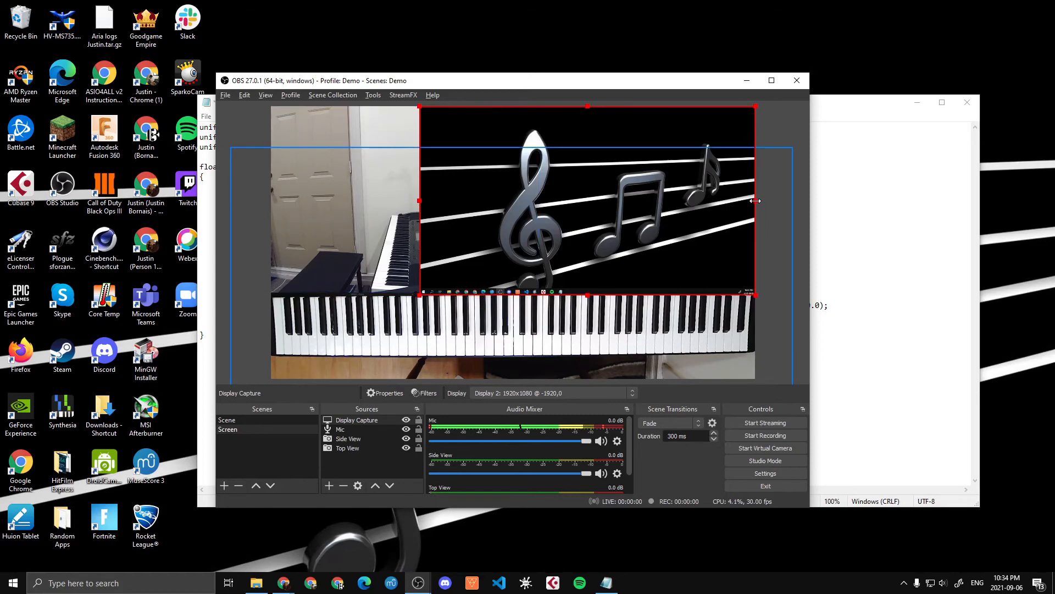
mouse_move(756, 200)
left_mouse_down()
mouse_move(702, 191)
mouse_move(754, 194)
mouse_move(572, 203)
mouse_move(774, 201)
left_mouse_up()
mouse_move(756, 294)
left_mouse_down()
mouse_move(750, 272)
mouse_move(673, 225)
mouse_move(440, 247)
mouse_move(677, 172)
mouse_move(423, 220)
mouse_move(663, 147)
mouse_move(767, 298)
left_mouse_up()
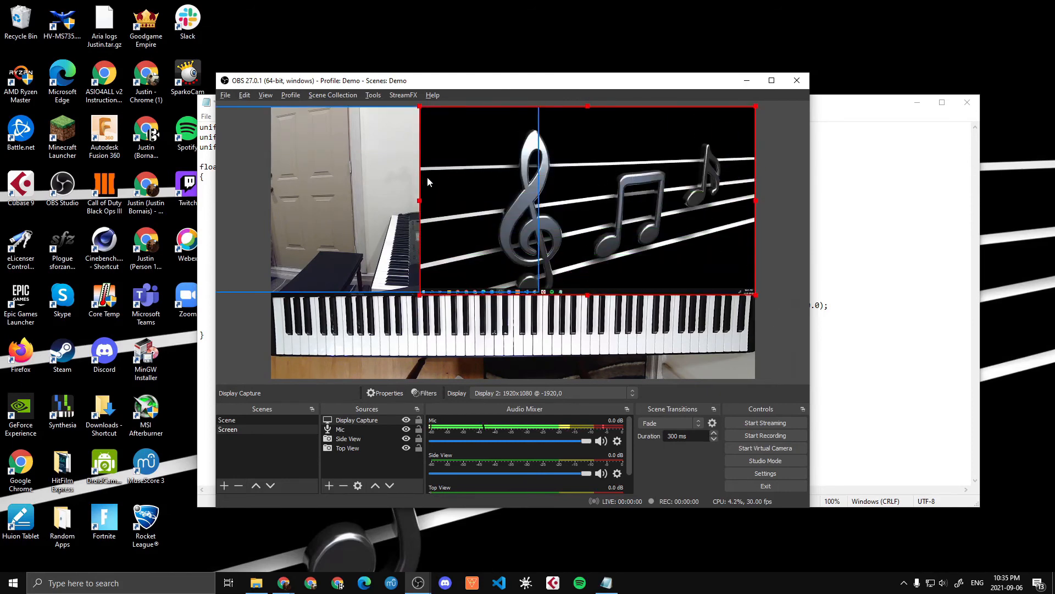
Crop the Display Capture slightly on its left, bottom and top edges and more strongly on its right edge.
left_click_drag(421, 199, 433, 199)
left_click_drag(594, 293, 594, 287)
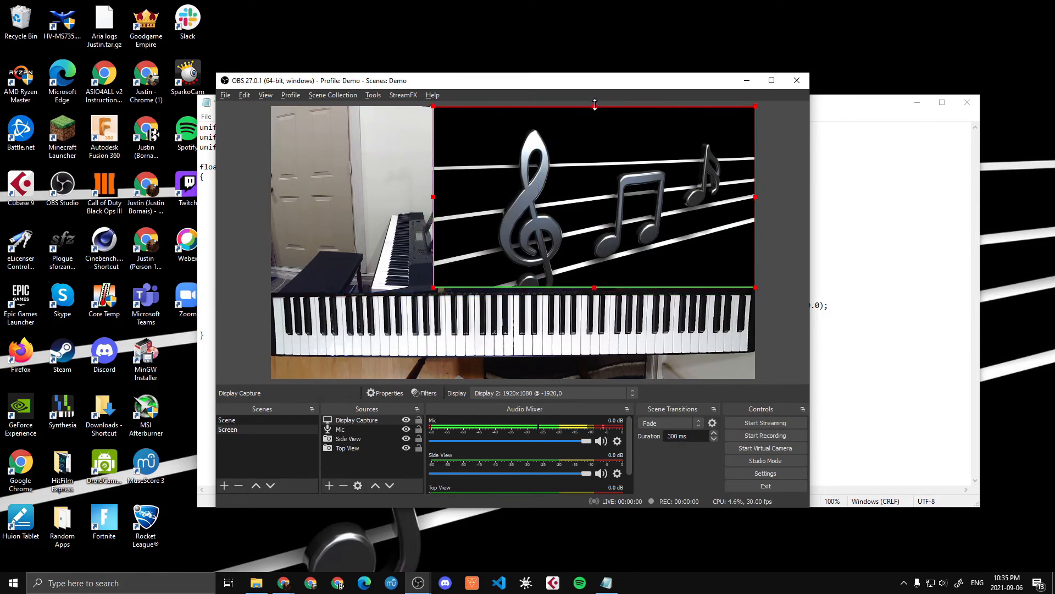
left_click_drag(594, 105, 597, 113)
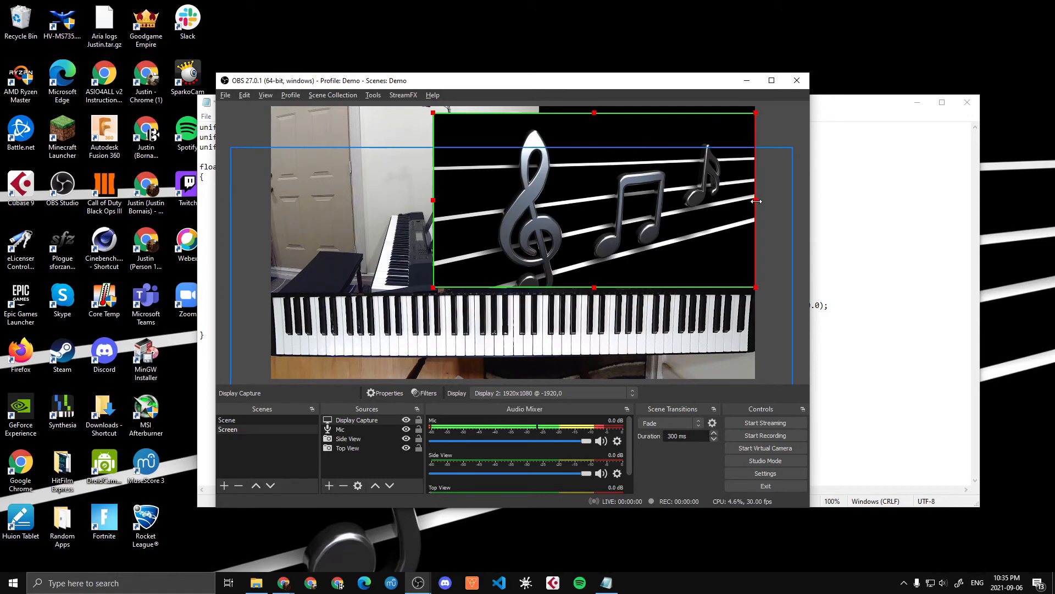
left_click_drag(756, 201, 724, 202)
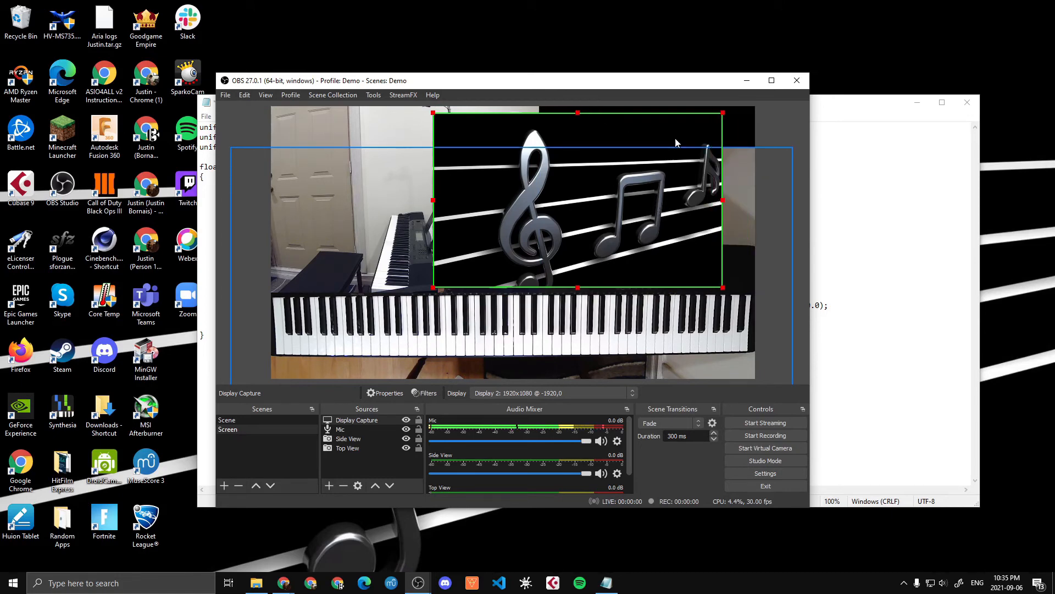
Move the cropped Display Capture to the canvas's right edge above the keys, scale it up to the canvas top and deselect it.
left_click_drag(648, 144, 684, 154)
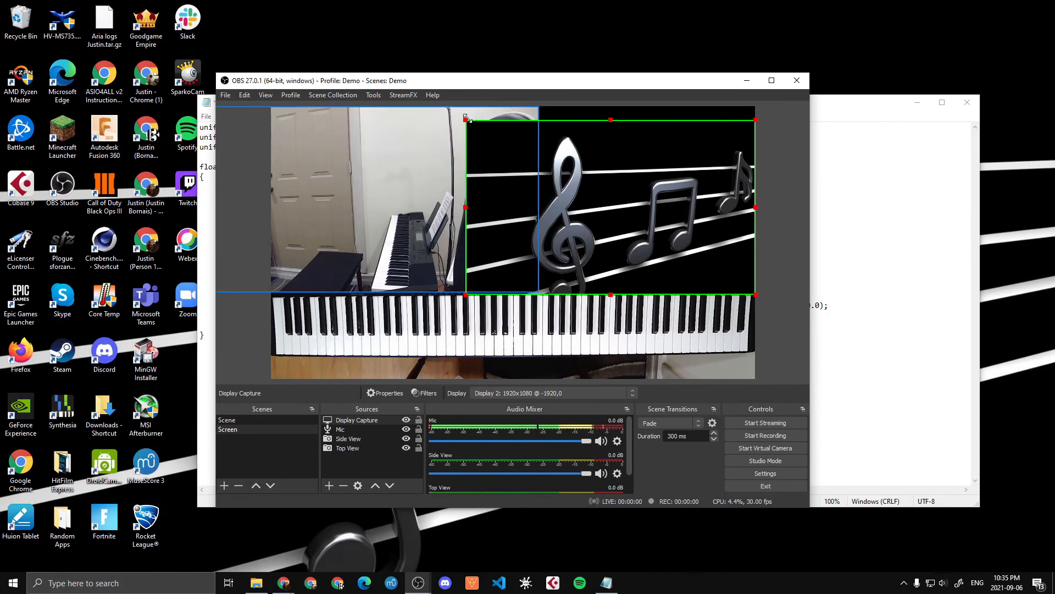
left_click_drag(466, 118, 464, 108)
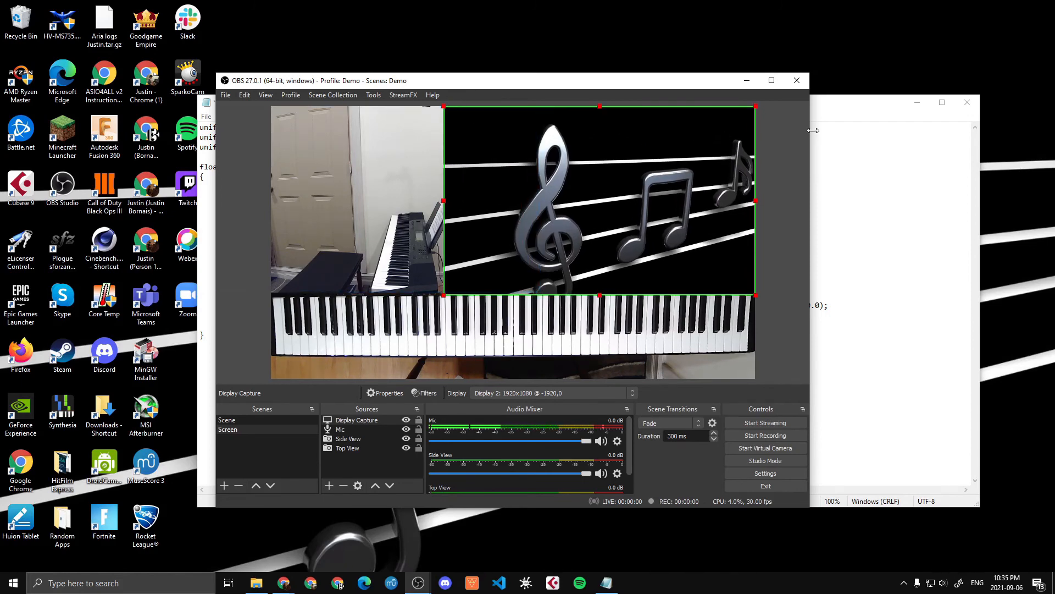
left_click(779, 137)
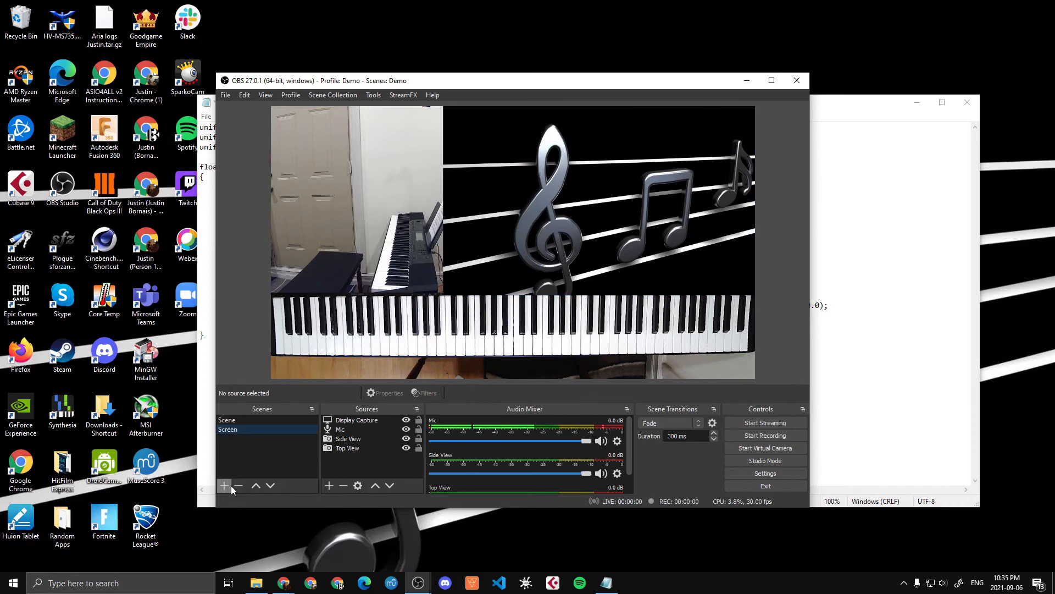
Duplicate the Screen scene and name the copy Closeup.
right_click(250, 433)
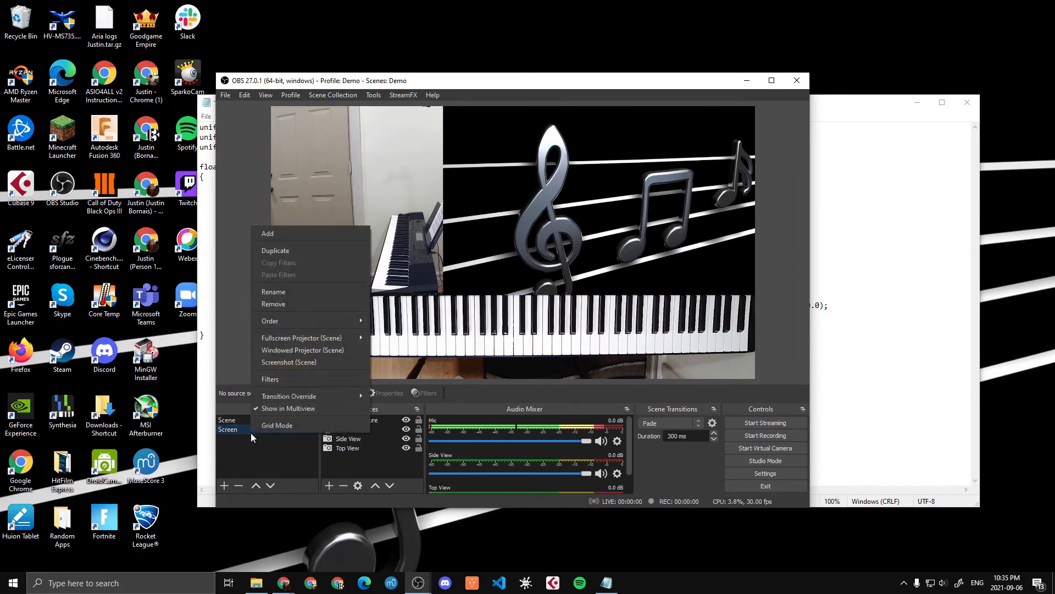
left_click(277, 250)
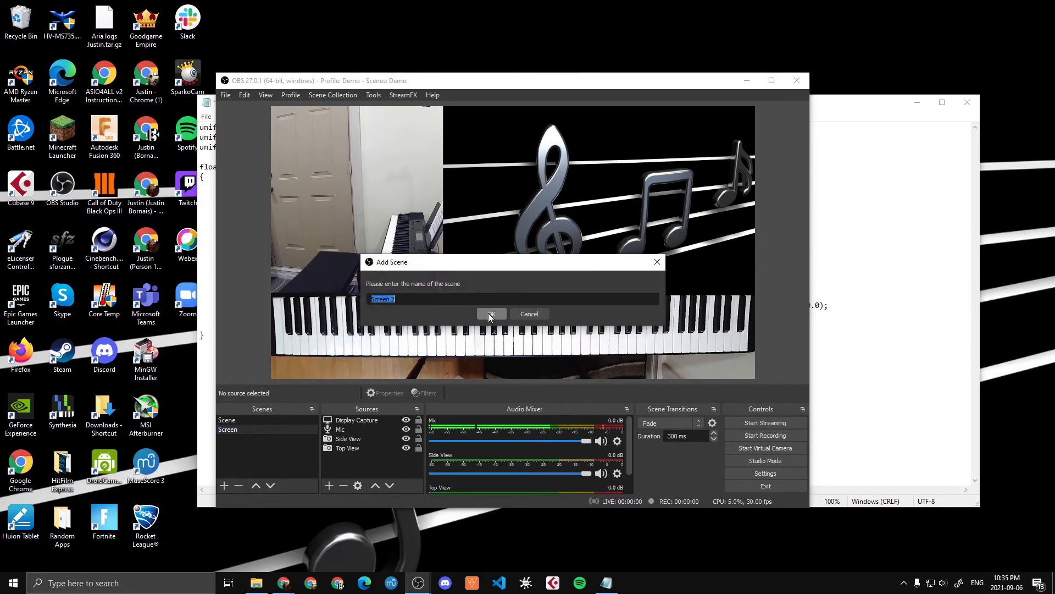
type("Closeup")
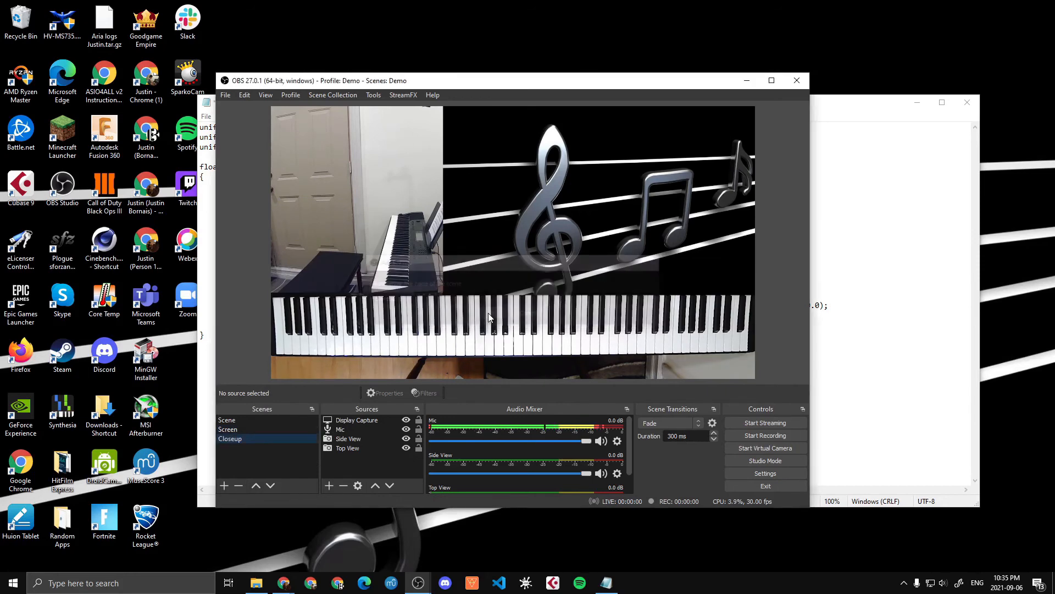
left_click(488, 313)
Remove the Display Capture from the Closeup scene, then compare it with the Screen scene and return to Closeup.
left_click(575, 146)
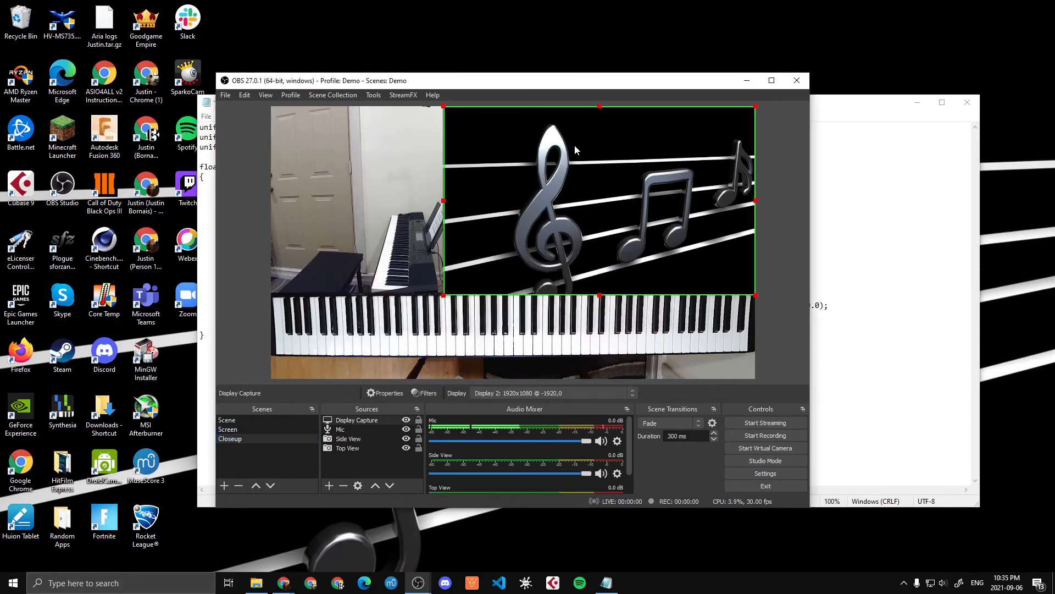
key("Delete")
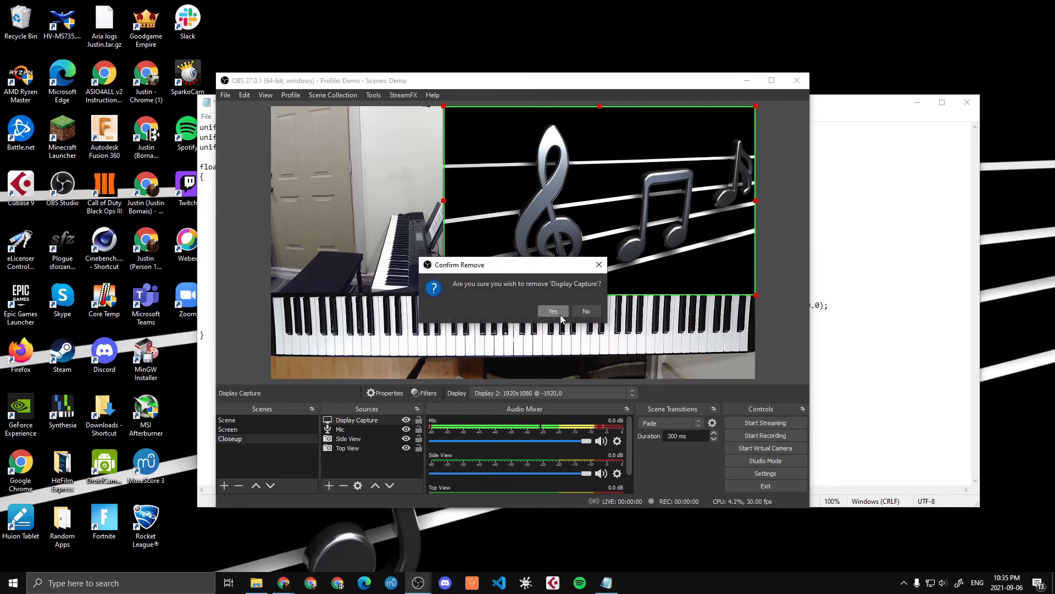
left_click(553, 311)
left_click(279, 429)
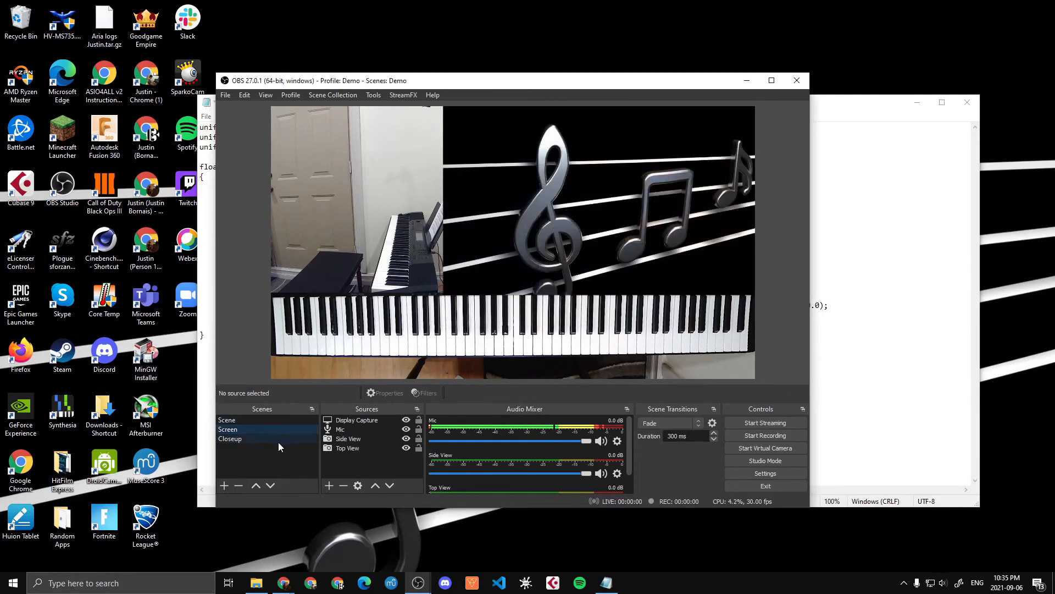
left_click(278, 439)
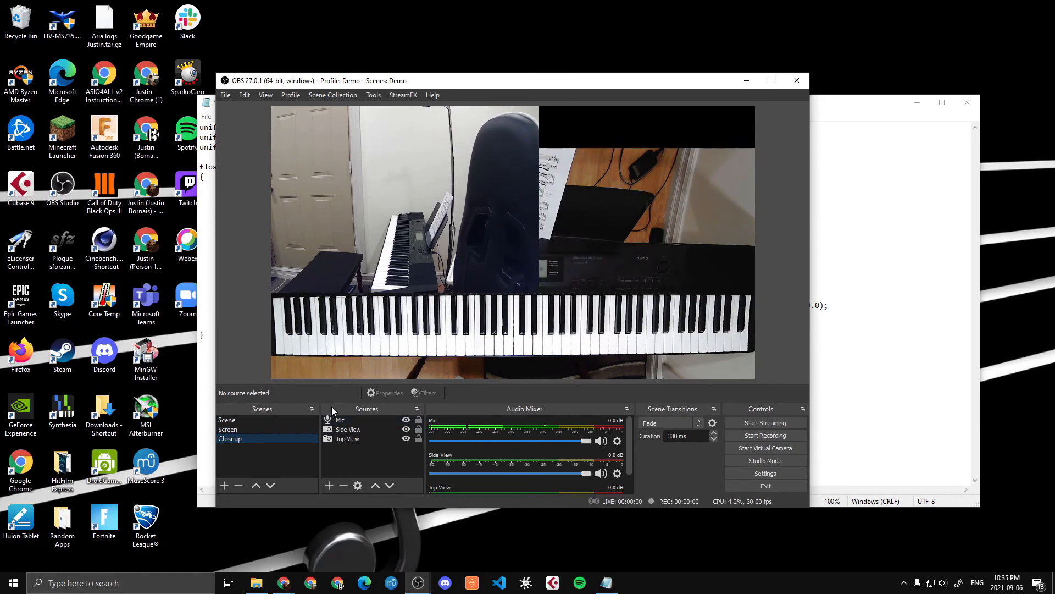
Add a second copy of the Side View source to the Closeup scene as a pasted reference.
left_click(437, 149)
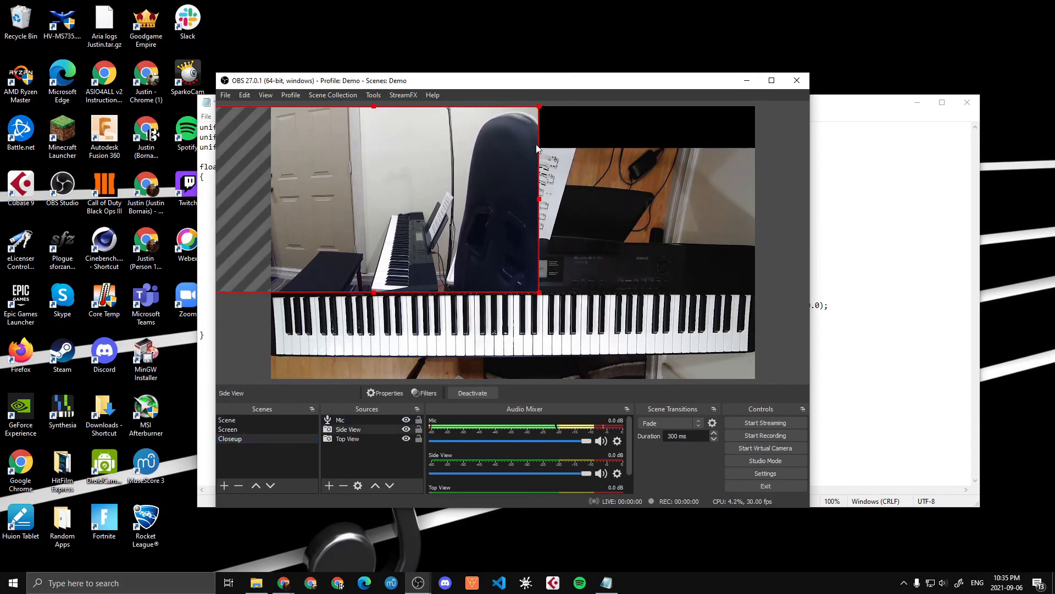
key("ctrl+v")
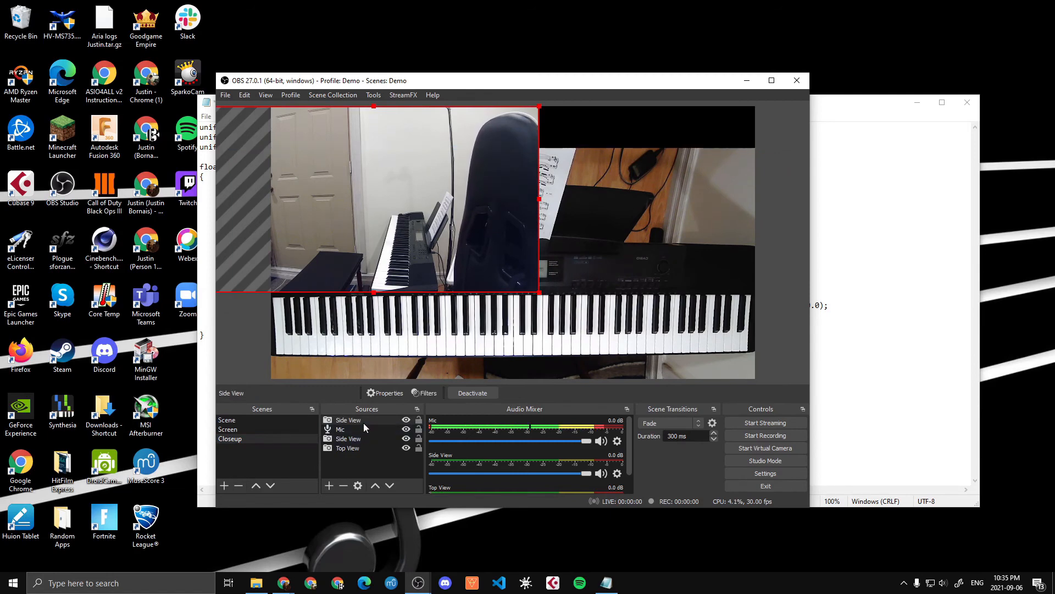
right_click(453, 117)
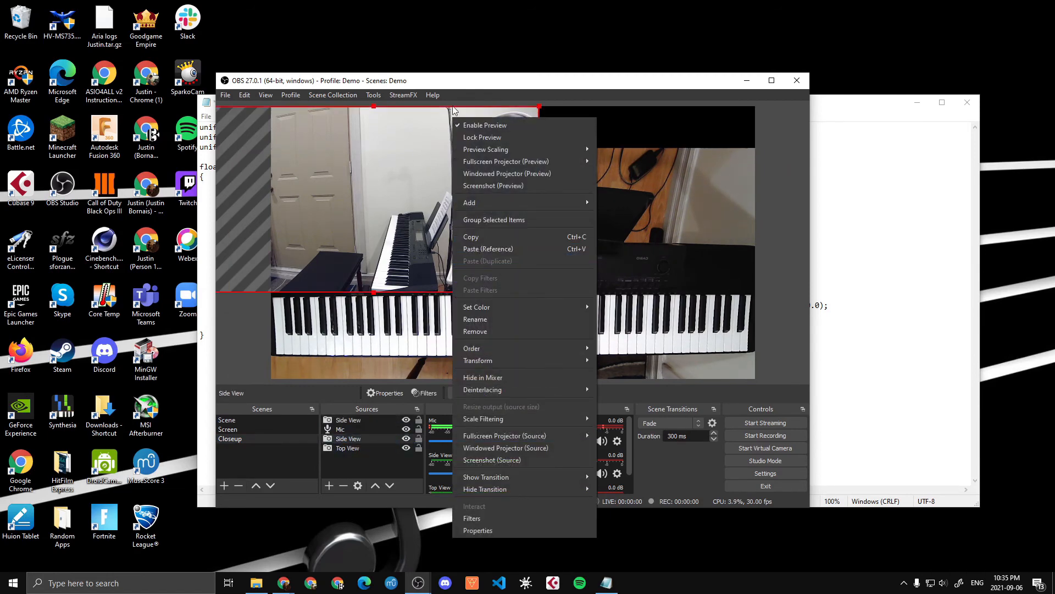
left_click(400, 146)
right_click(409, 245)
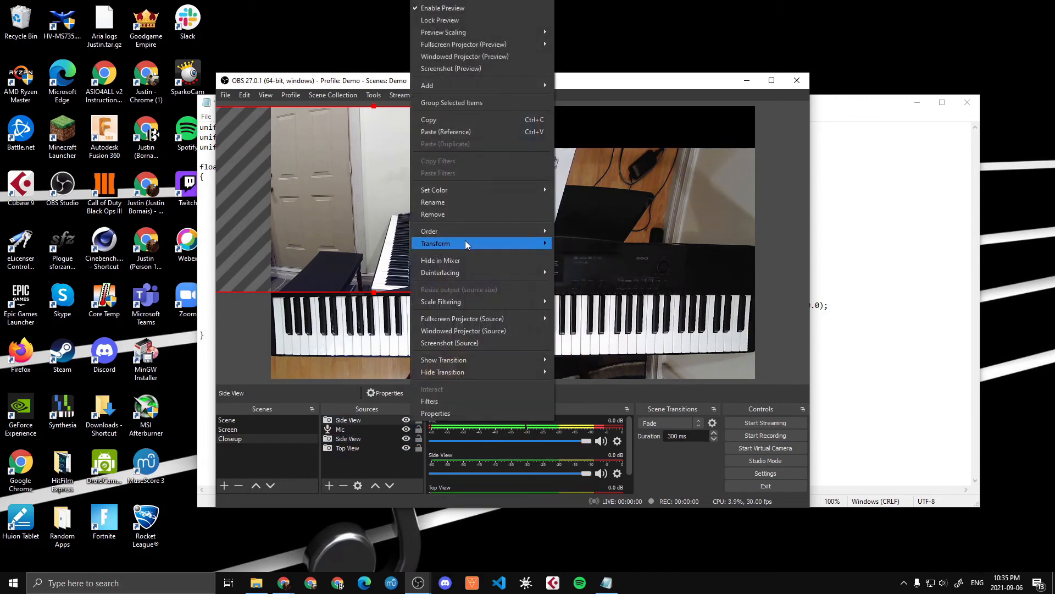
left_click(456, 132)
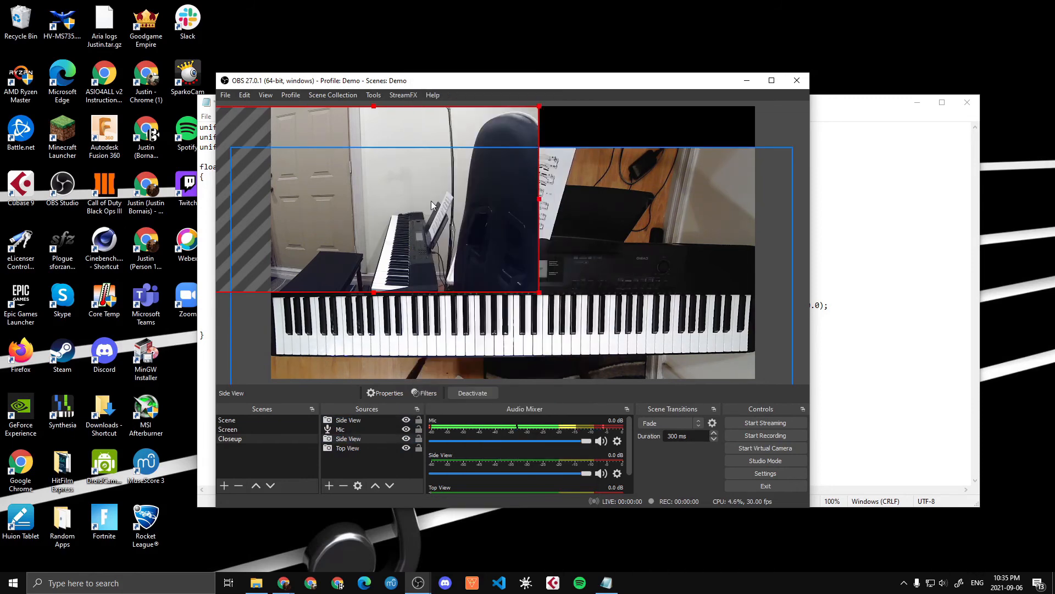
Move the lower Side View source toward the canvas's lower right, away from its copy, and enlarge it slightly.
left_click_drag(494, 202, 636, 277)
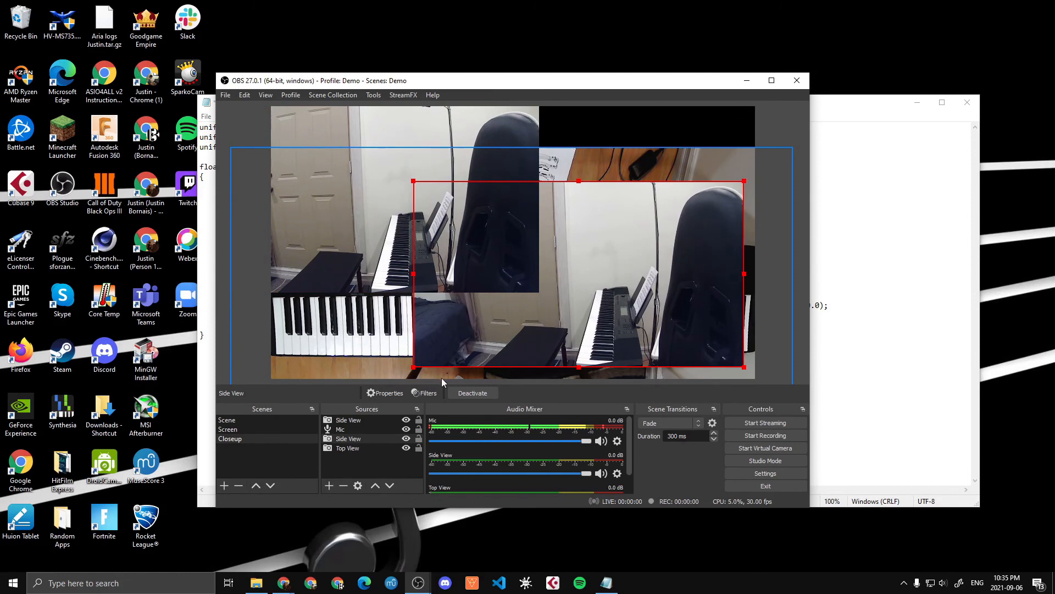
left_click_drag(414, 366, 412, 368)
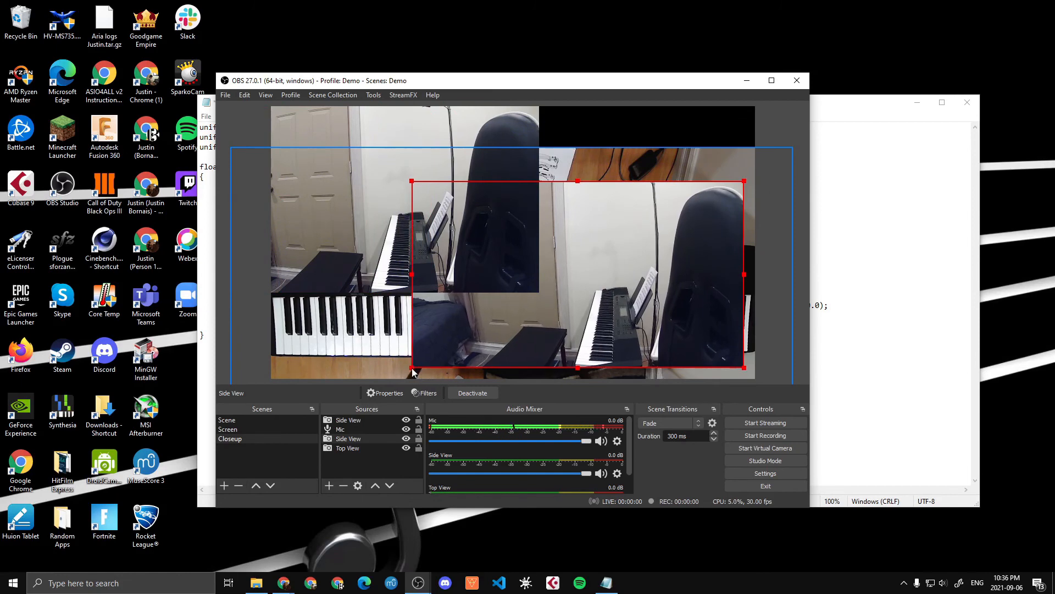
left_click(414, 371)
left_click(344, 438)
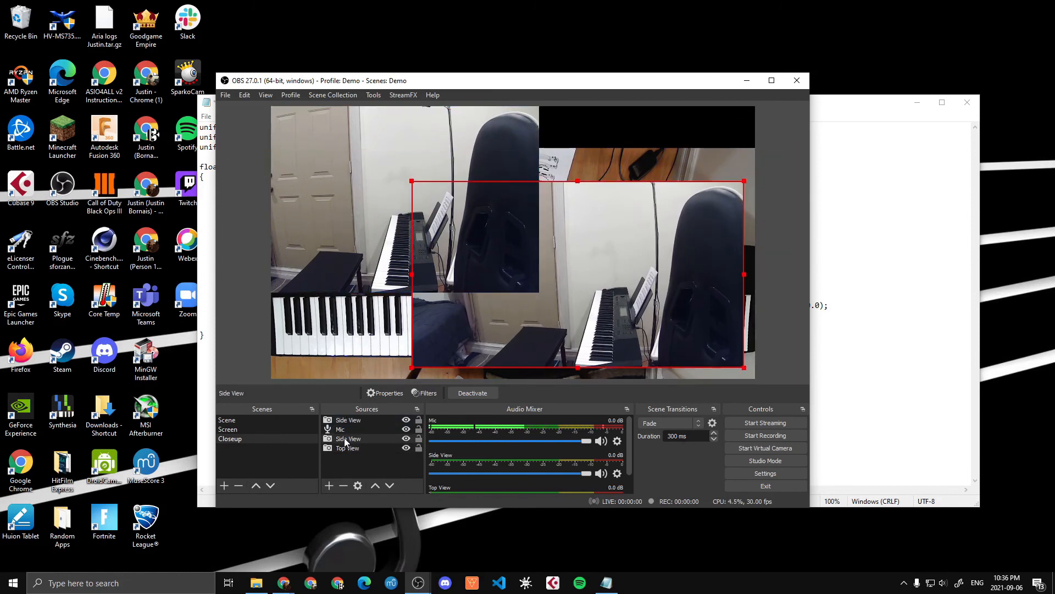
left_click(345, 438)
left_click(345, 421)
left_click(344, 439)
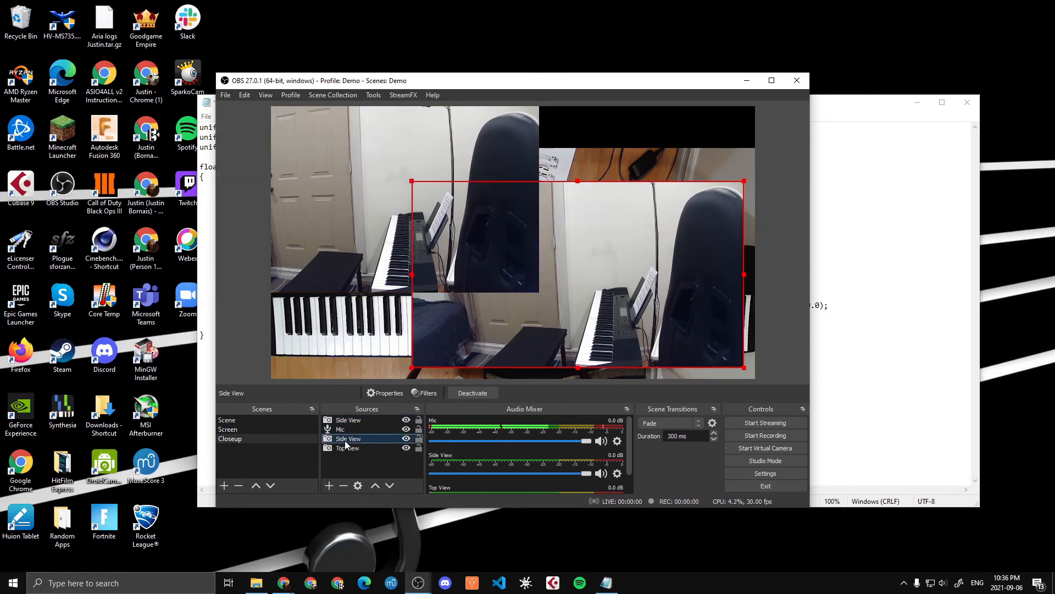
right_click(347, 441)
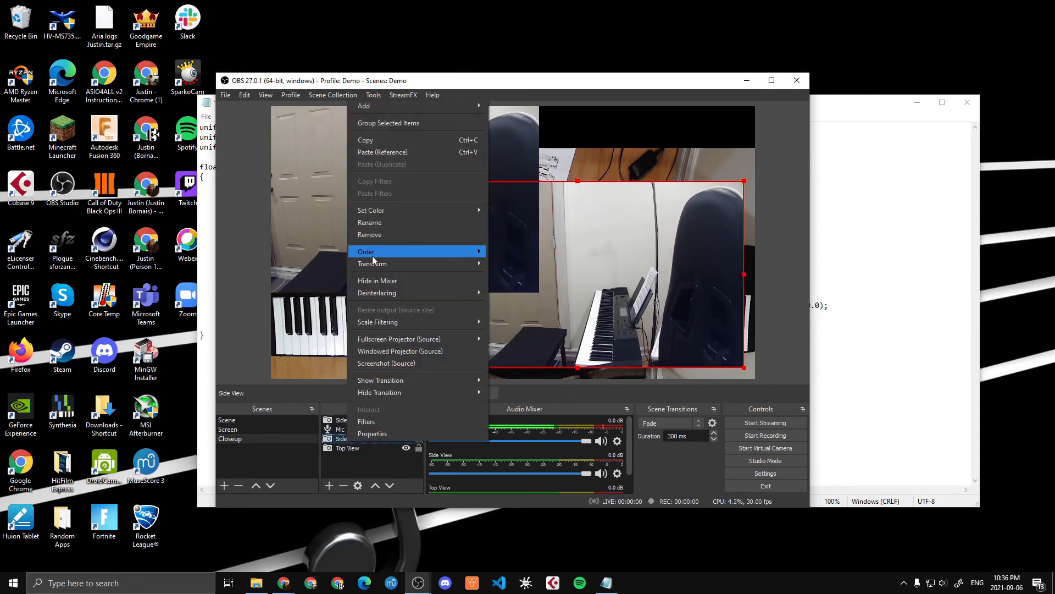
left_click(370, 223)
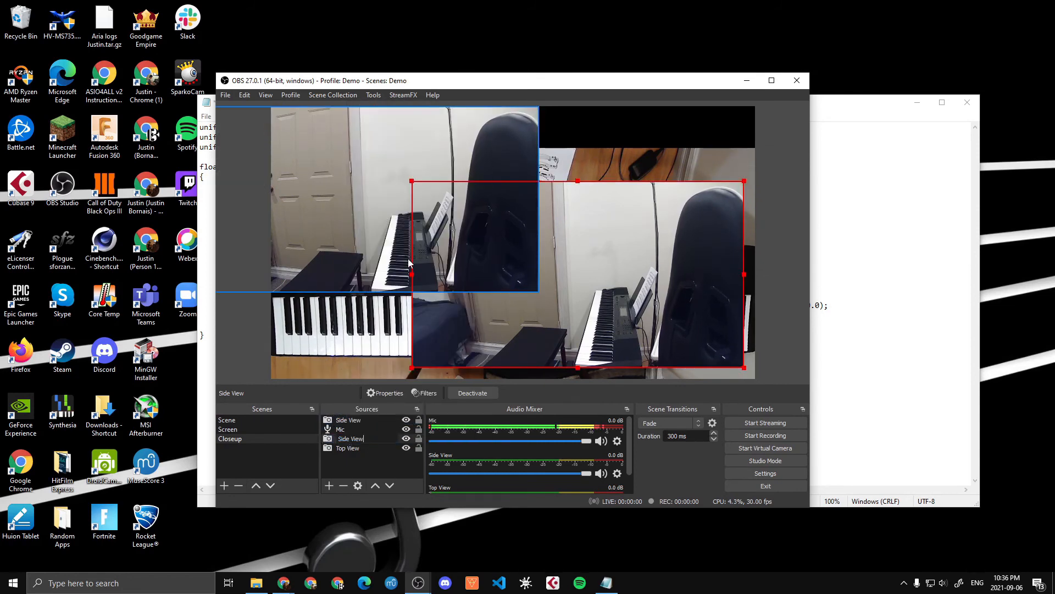
key("Return")
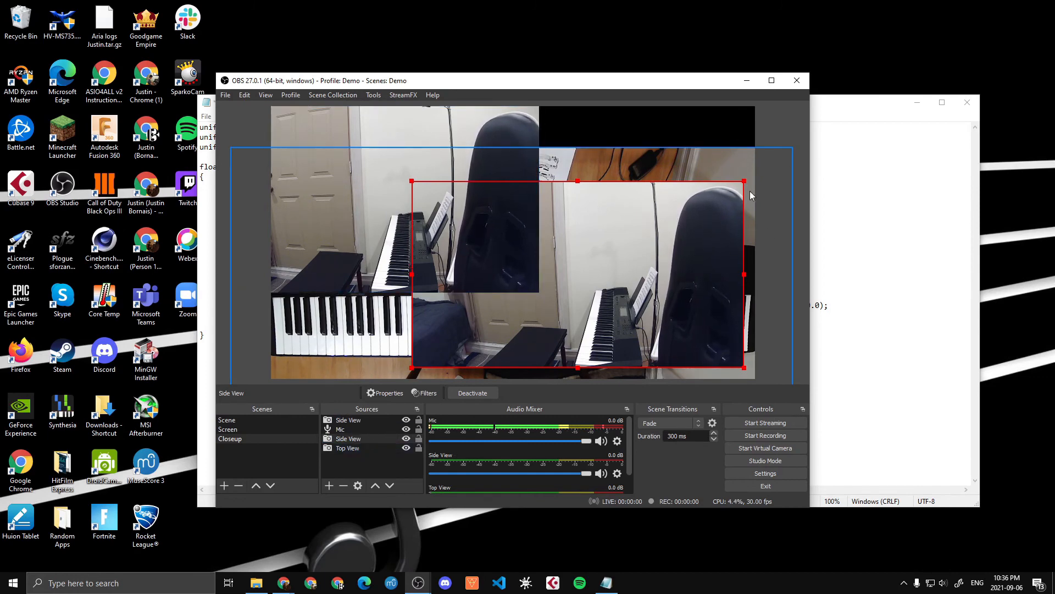
Enlarge the lower Side View source and reposition it so its piano close-up fills the canvas's upper right, above the Top View keys.
left_click_drag(697, 208, 709, 142)
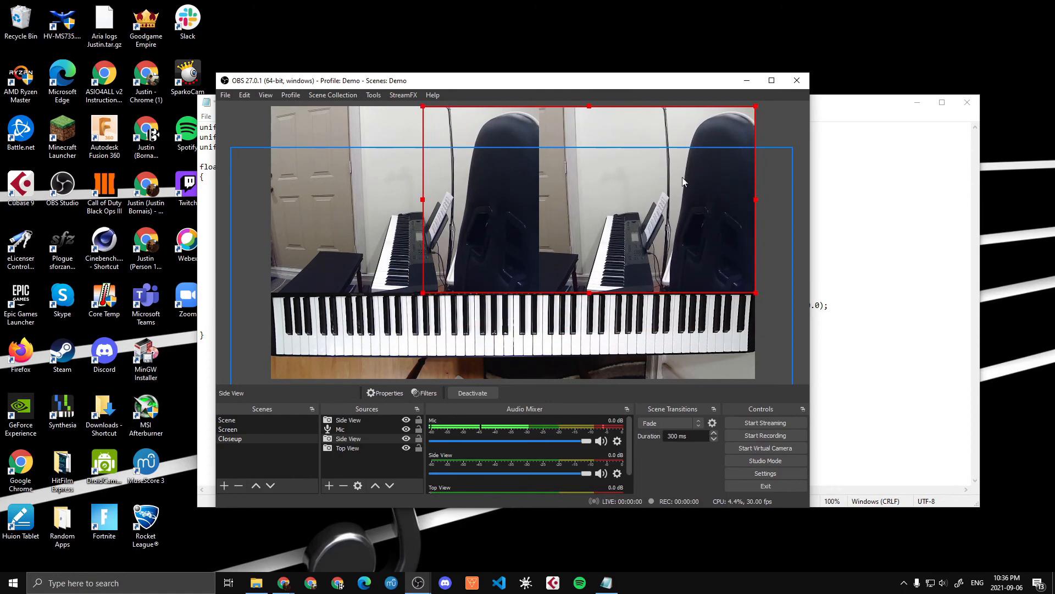
left_click_drag(422, 294, 61, 470)
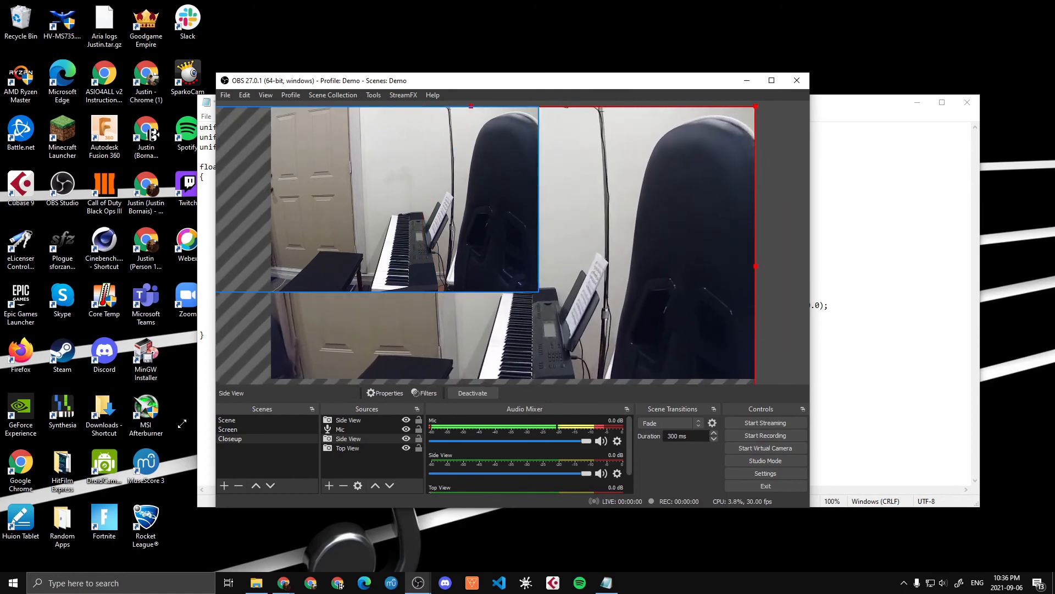
left_click_drag(718, 296, 889, 110)
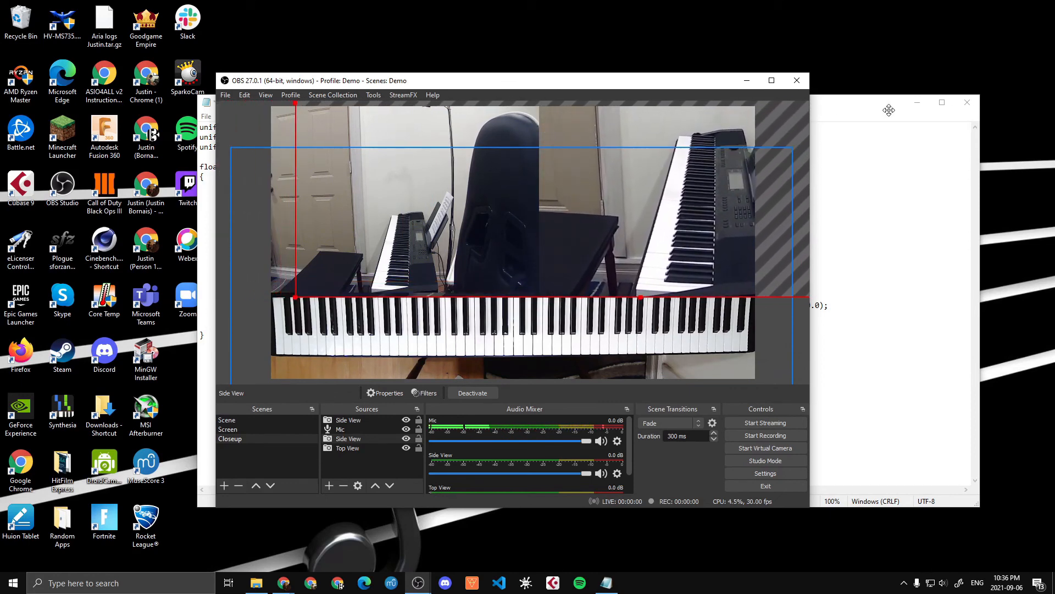
Select the upper Side View source, compare the layout with the Screen scene, and return to the Closeup scene.
left_click(288, 120)
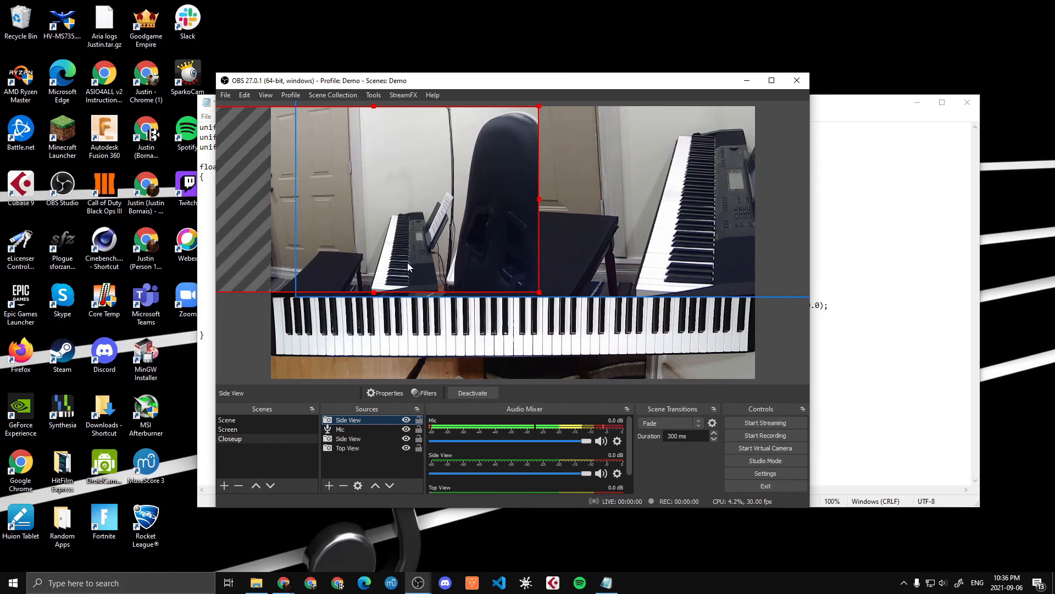
left_click(266, 430)
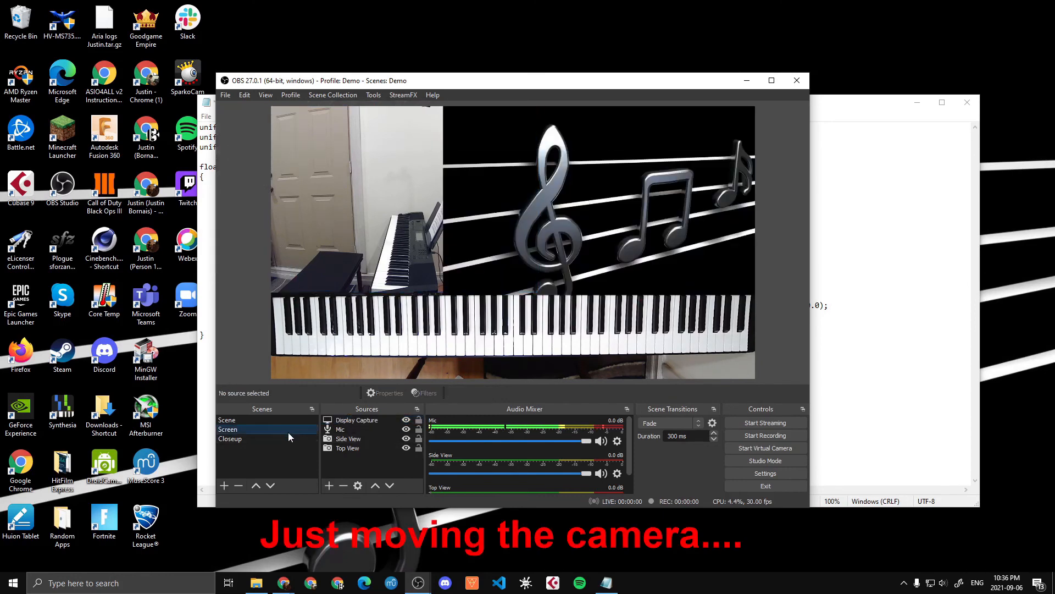
left_click(289, 438)
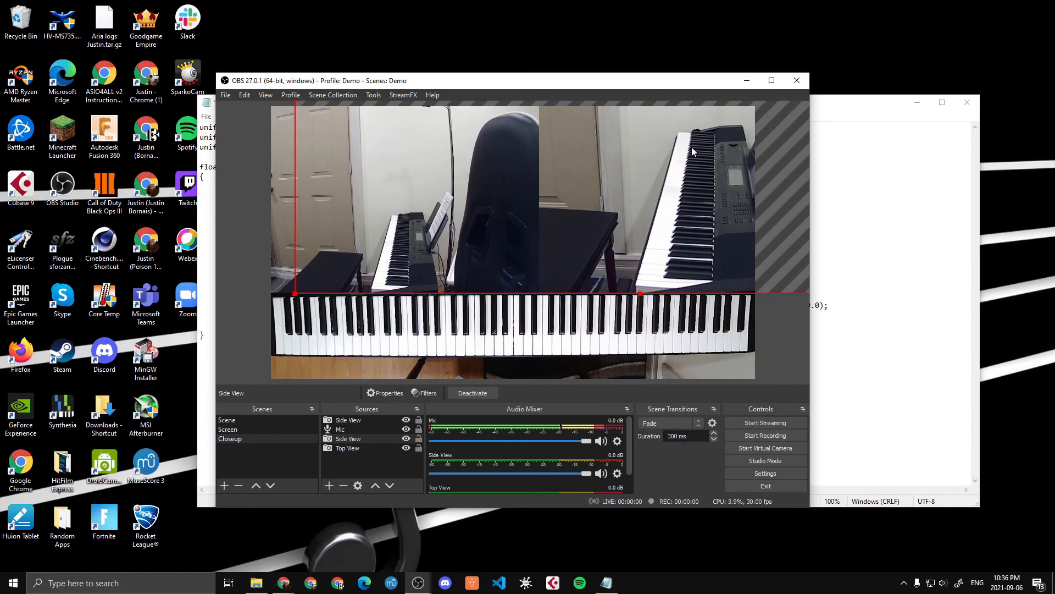
Move the enlarged Side View source beneath Top View in the Closeup source order, then put it back above Top View.
left_click_drag(359, 440, 359, 472)
left_click_drag(354, 451, 358, 453)
left_click(356, 439, "ctrl")
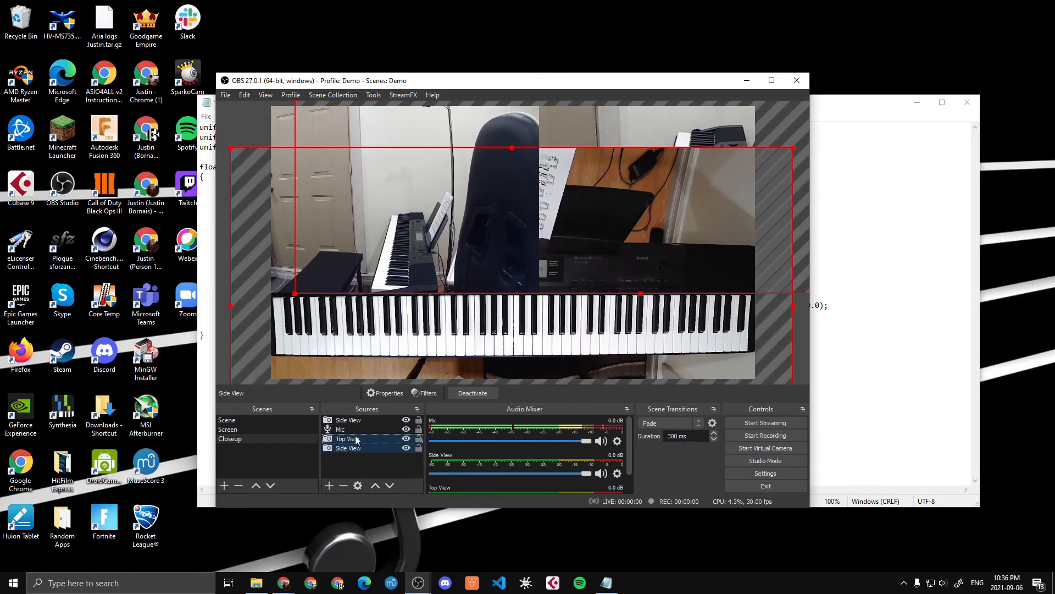
left_click(357, 448)
left_click_drag(358, 449, 355, 438)
Switch between the Scene, Screen and Closeup scenes to compare their layouts, finishing on Scene.
left_click(269, 420)
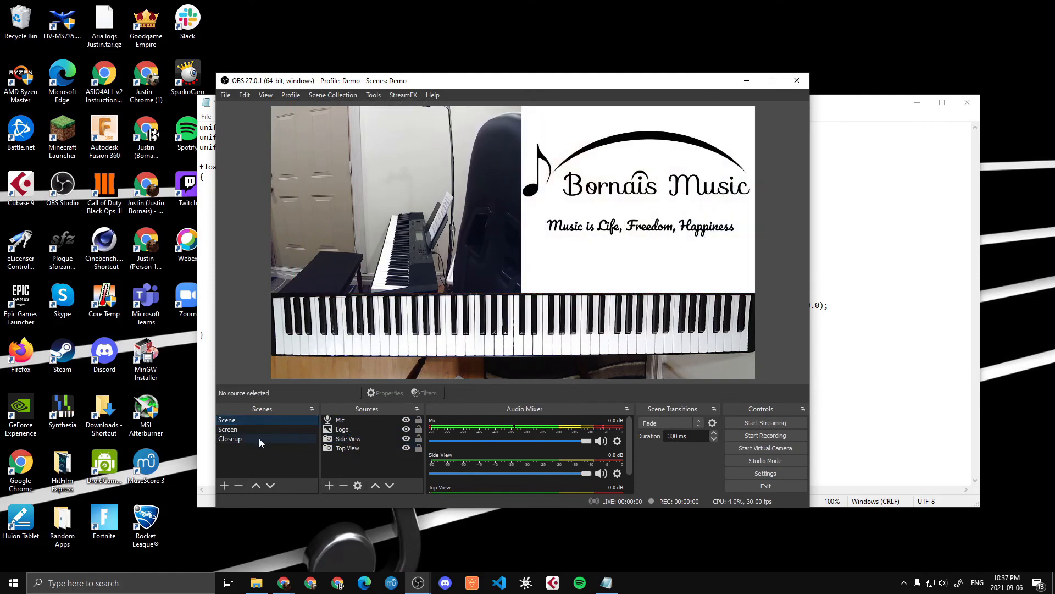
left_click(254, 432)
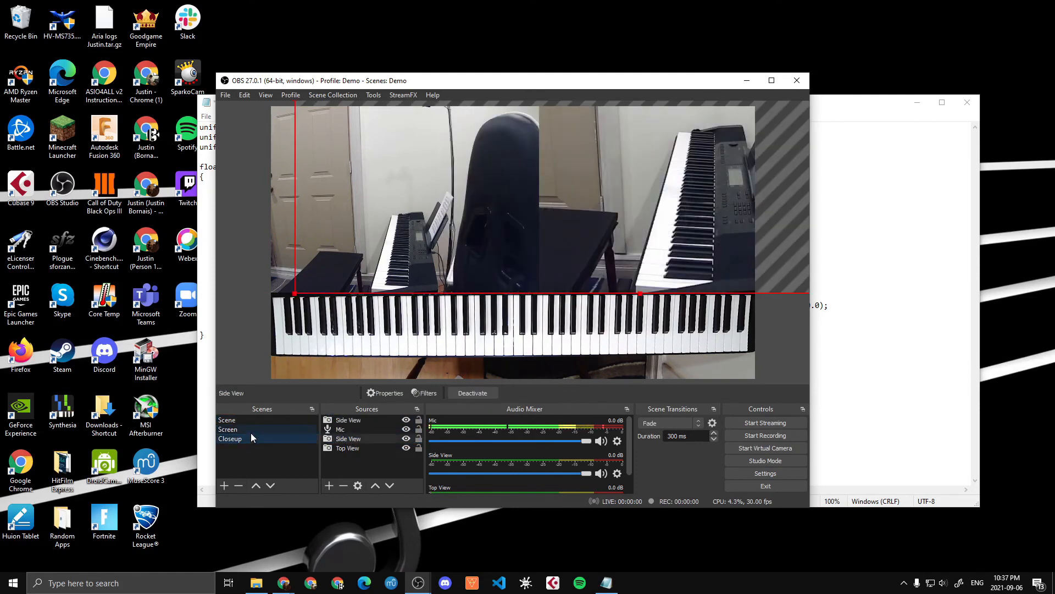
left_click(246, 421)
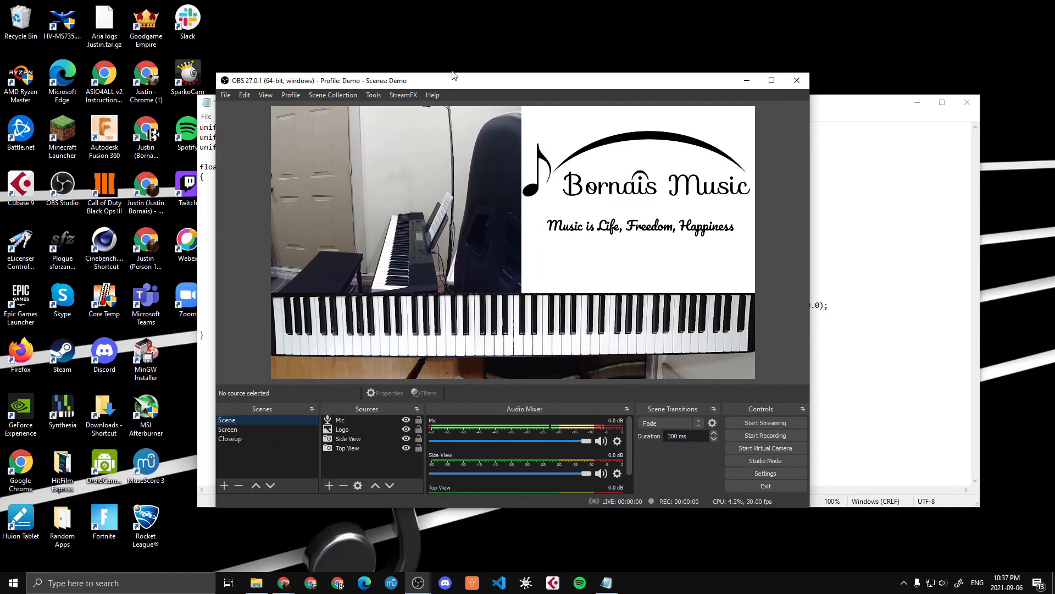
Check the Main Output option and its name in the NDI Output settings, then close the dialog without changes.
left_click(372, 95)
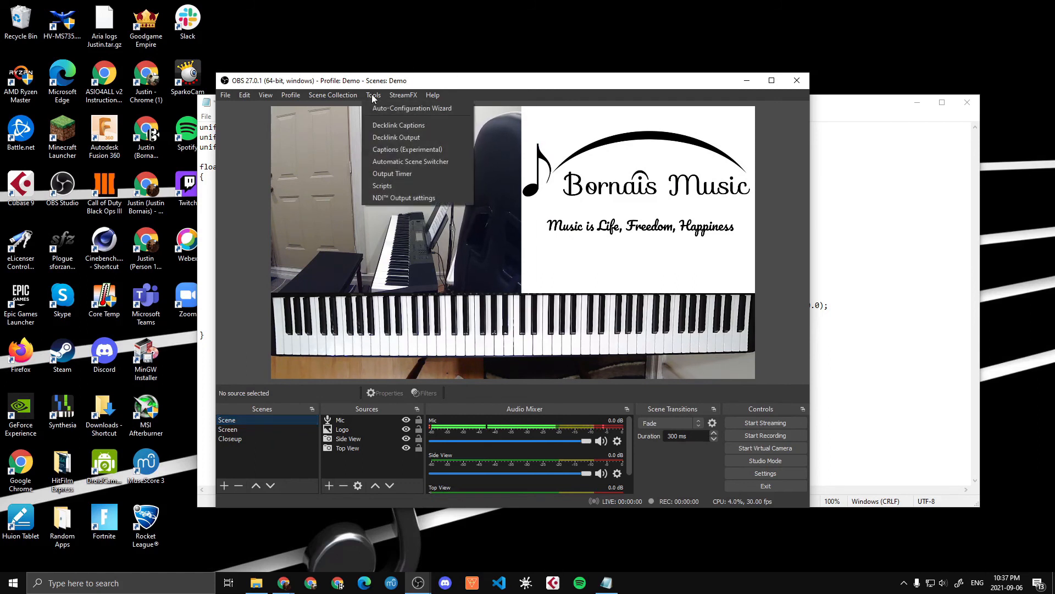
left_click(387, 203)
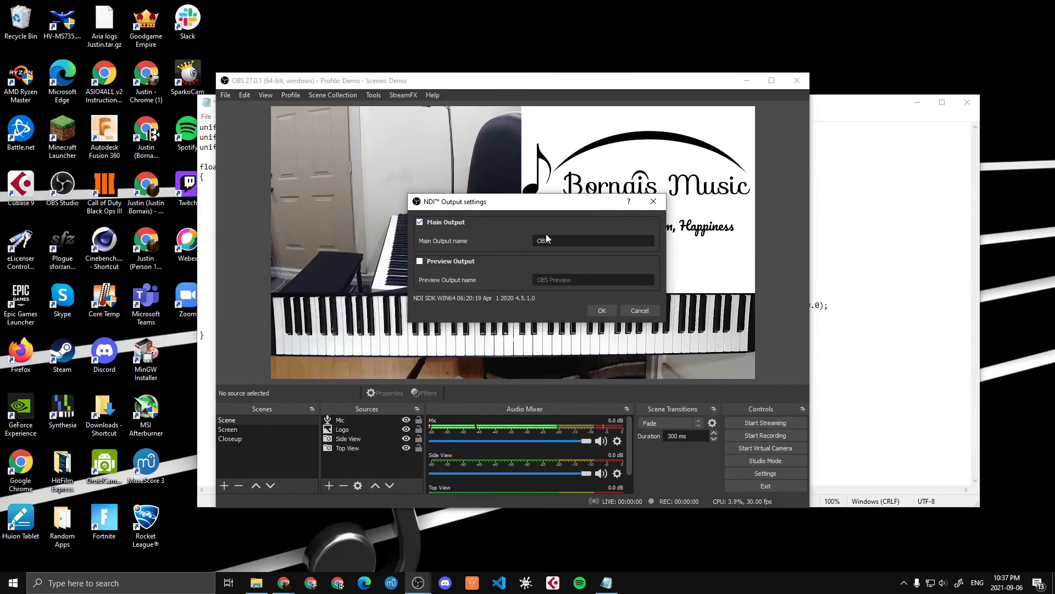
left_click(627, 309)
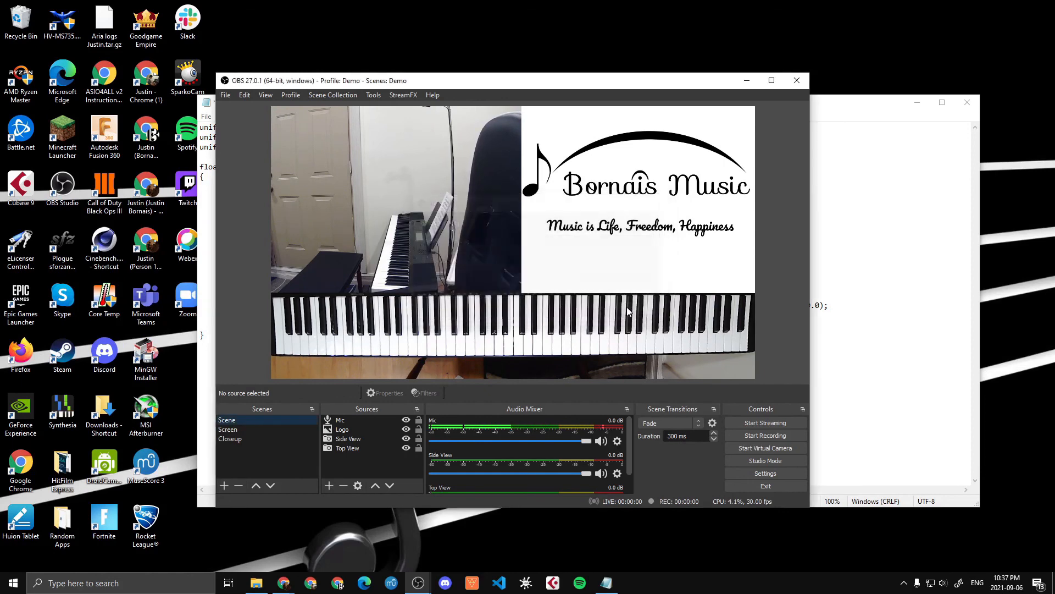
Search Windows for the NDI Webcam Input app and launch it.
left_click(186, 585)
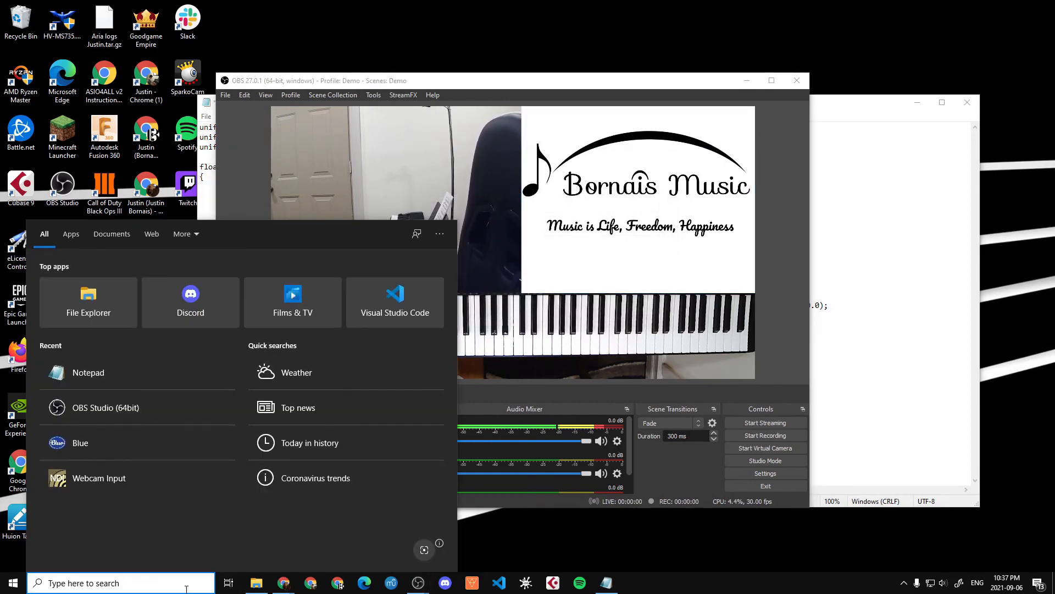
type("webc")
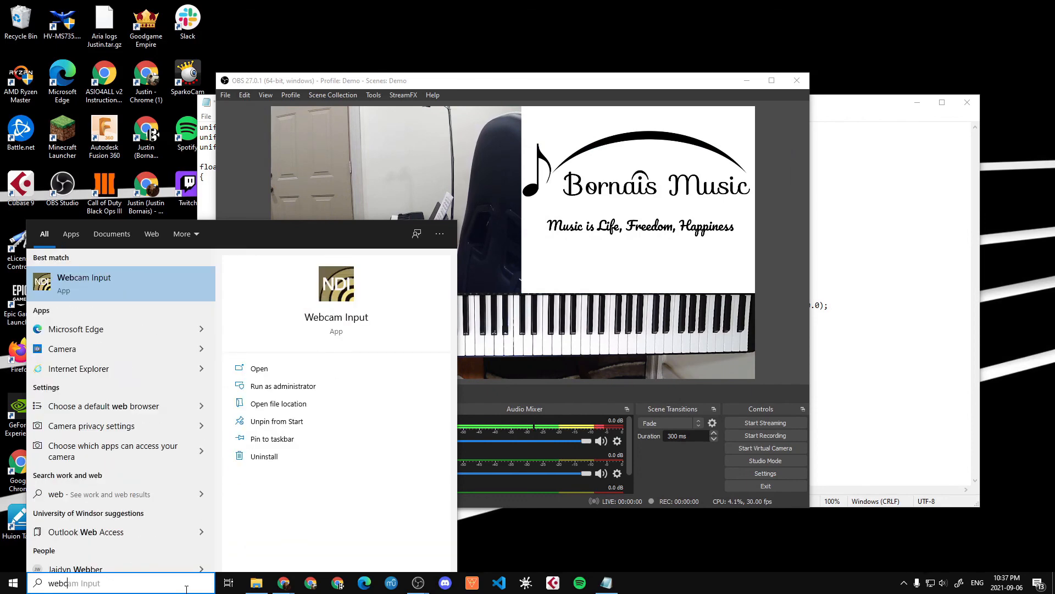
left_click(125, 283)
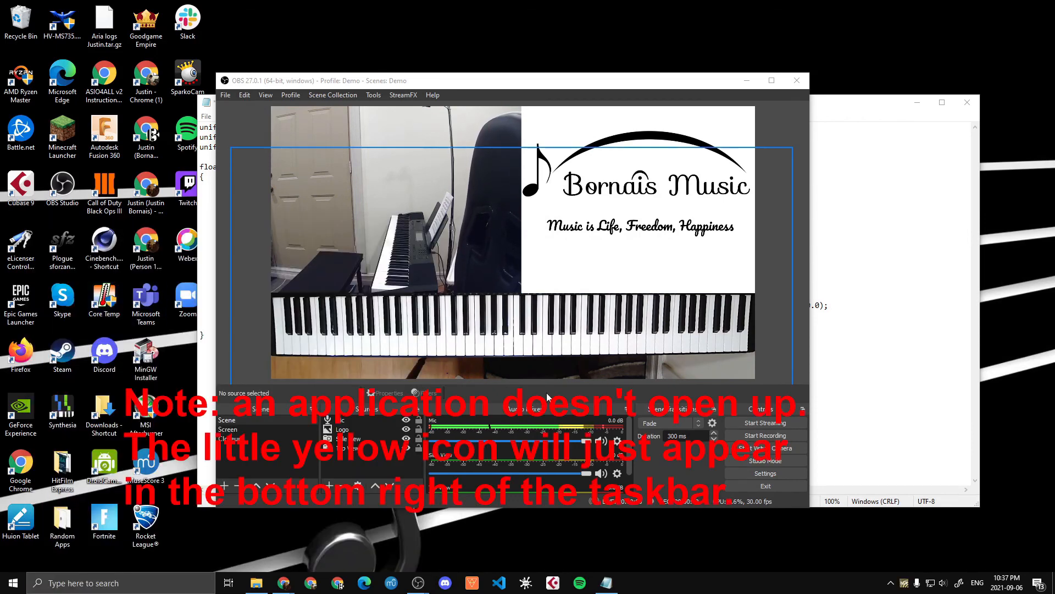
Examine which NDI source Webcam Input uses, checking the OBS entry under this computer's name, and leave the selection as it is.
right_click(905, 583)
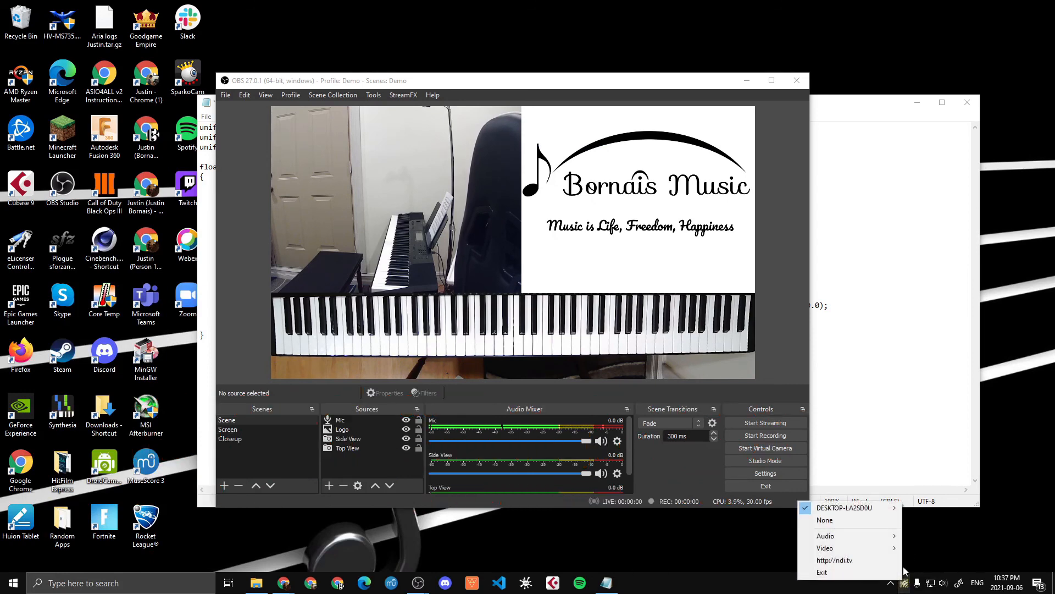
mouse_move(885, 511)
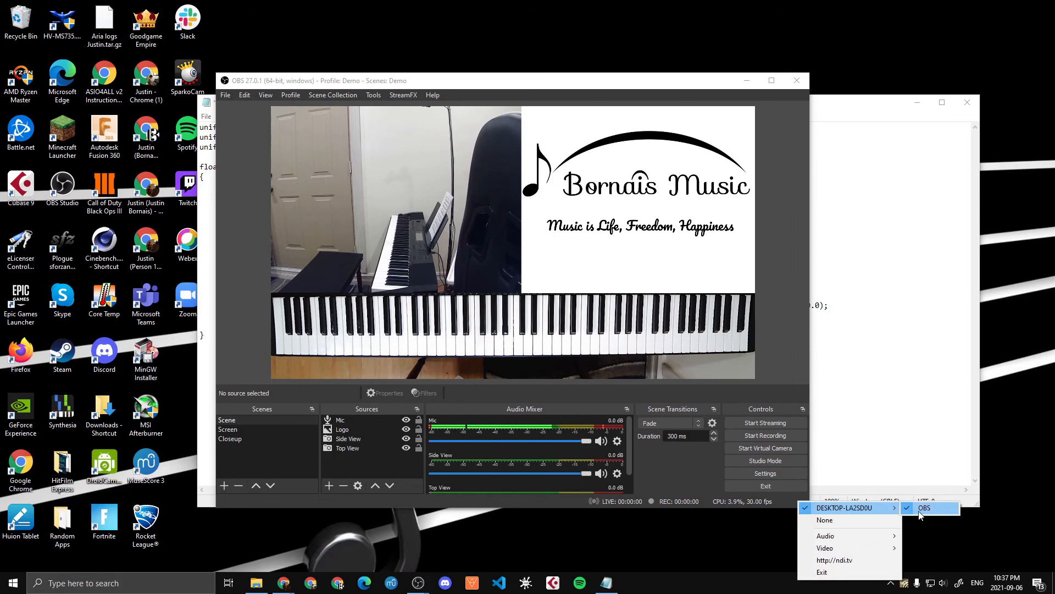
left_click(933, 550)
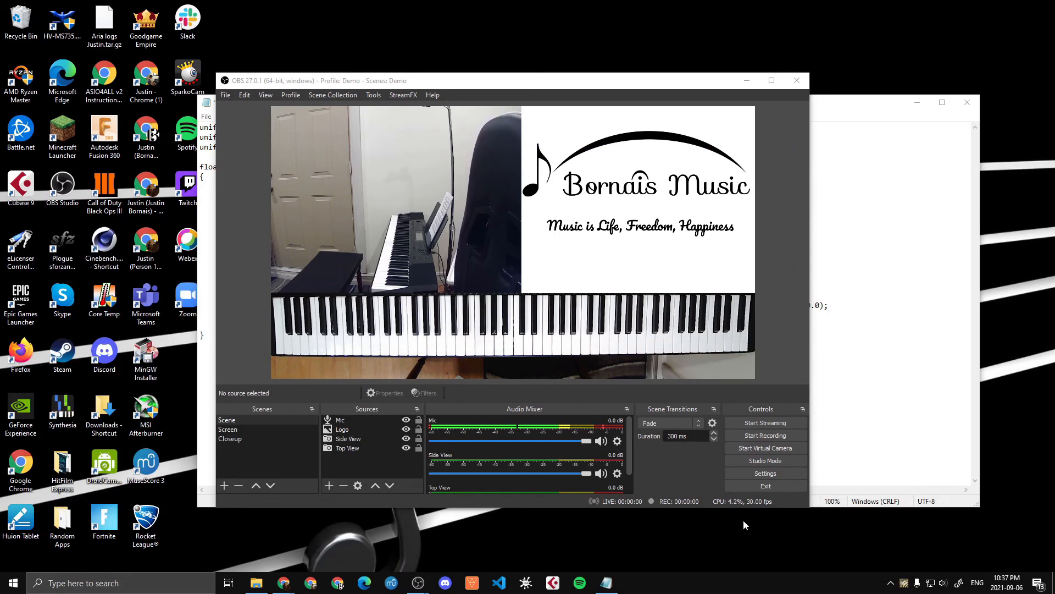
right_click(904, 585)
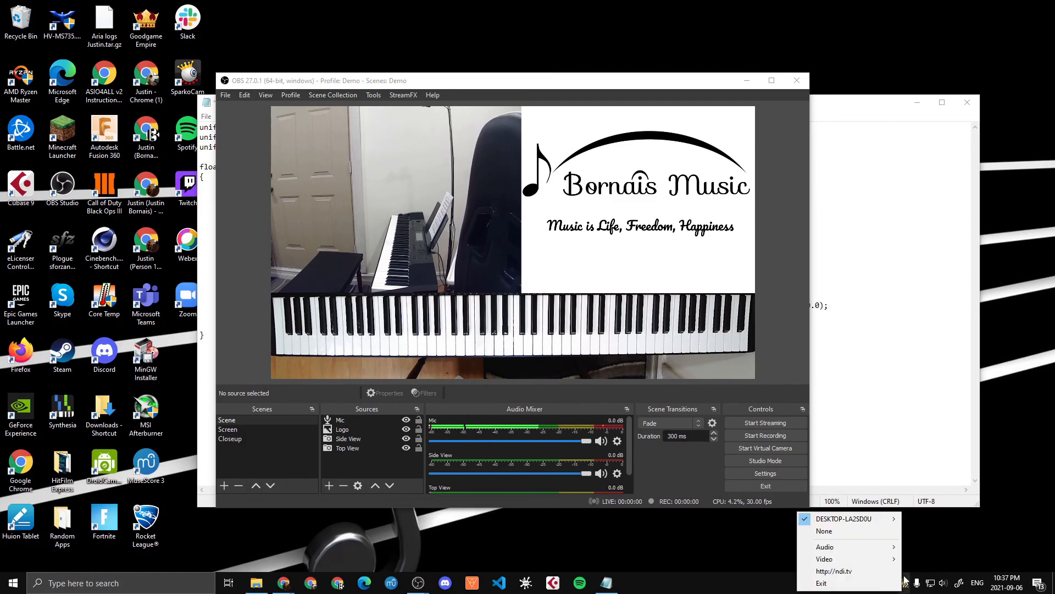
left_click(927, 572)
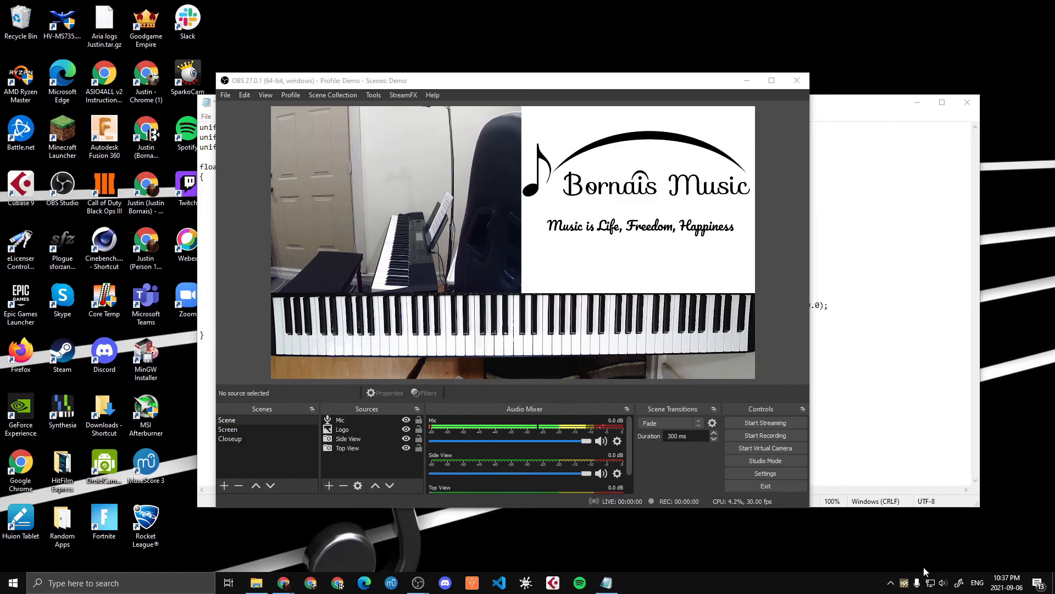
right_click(904, 585)
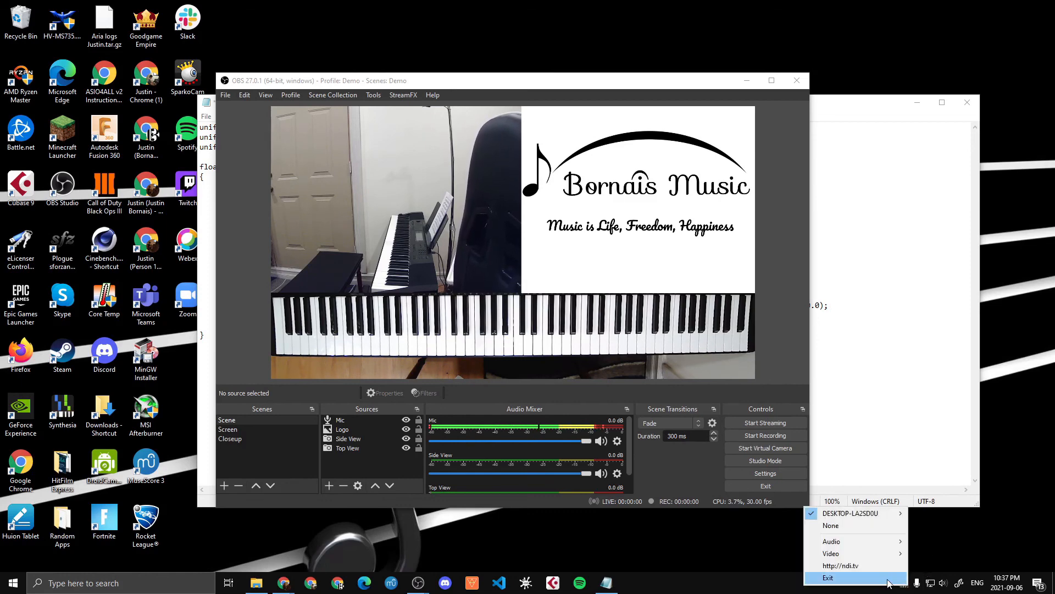
left_click(904, 584)
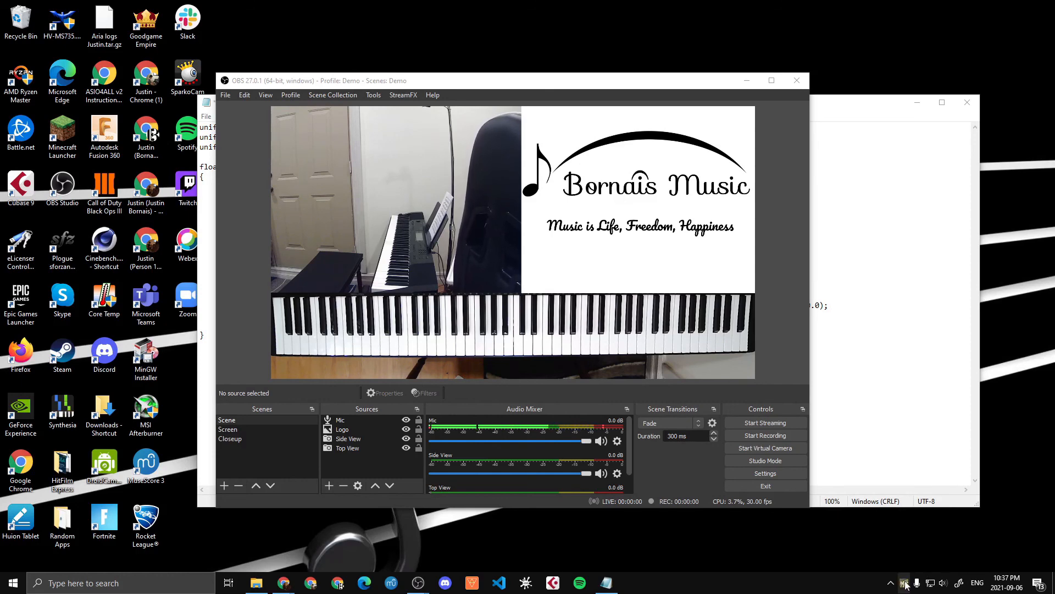
right_click(906, 586)
left_click(948, 553)
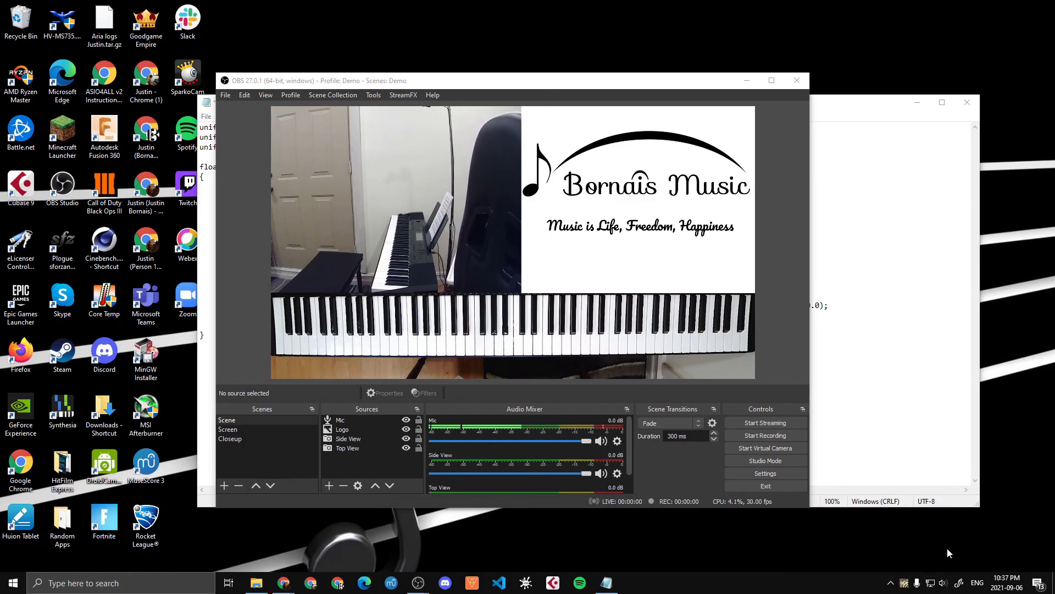
Switch to Chrome, maximize its window and open Google Meet to a meeting's pre-join page.
left_click(311, 583)
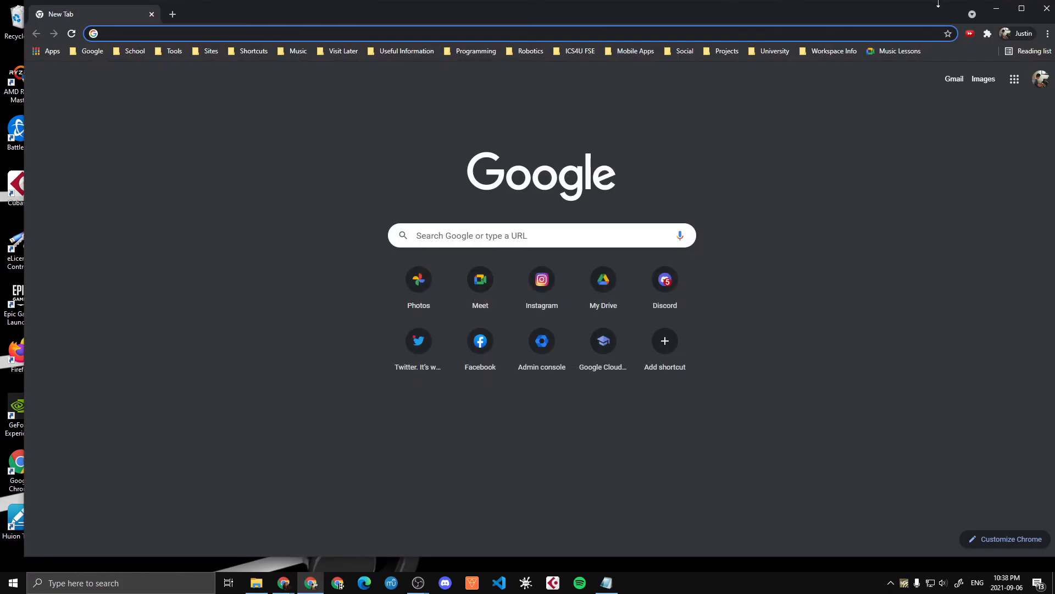
left_click(1022, 8)
left_click(472, 277)
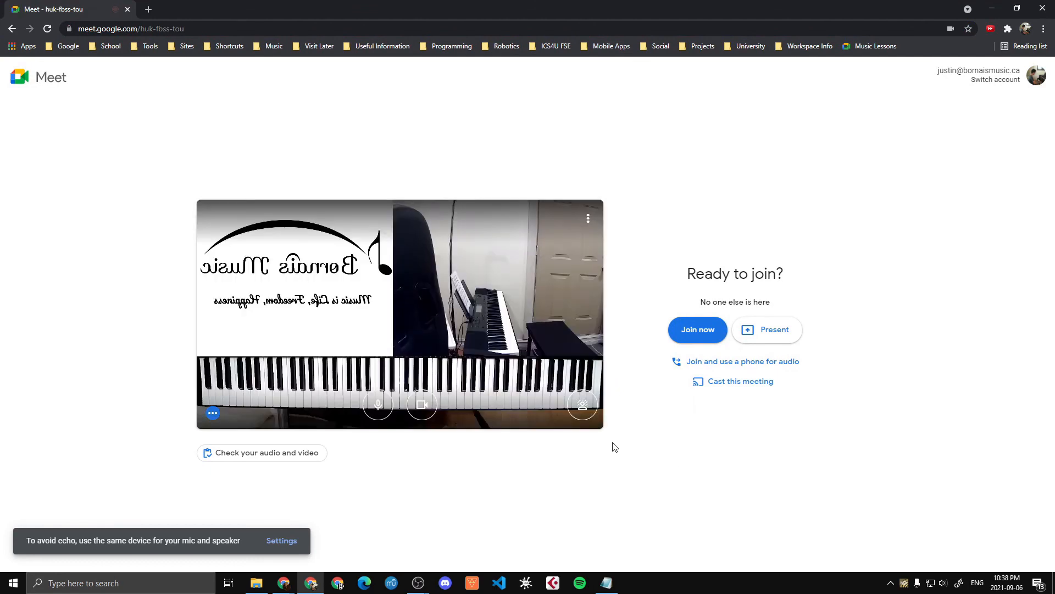
Check the meeting's microphone and camera settings for NewTek NDI Audio and NewTek NDI Video, then close the settings.
left_click(589, 218)
left_click(528, 340)
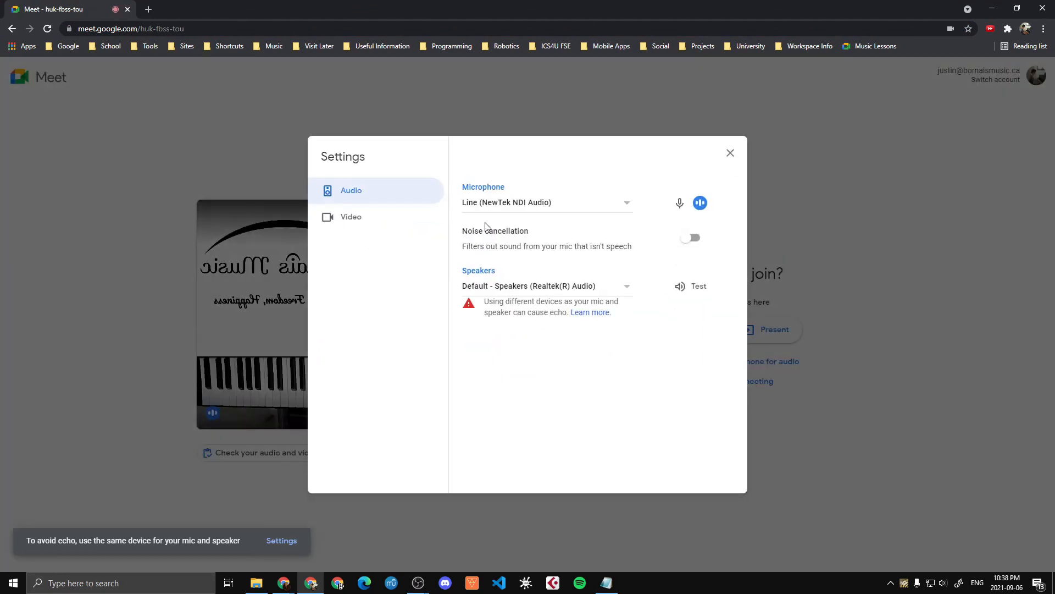
left_click(533, 206)
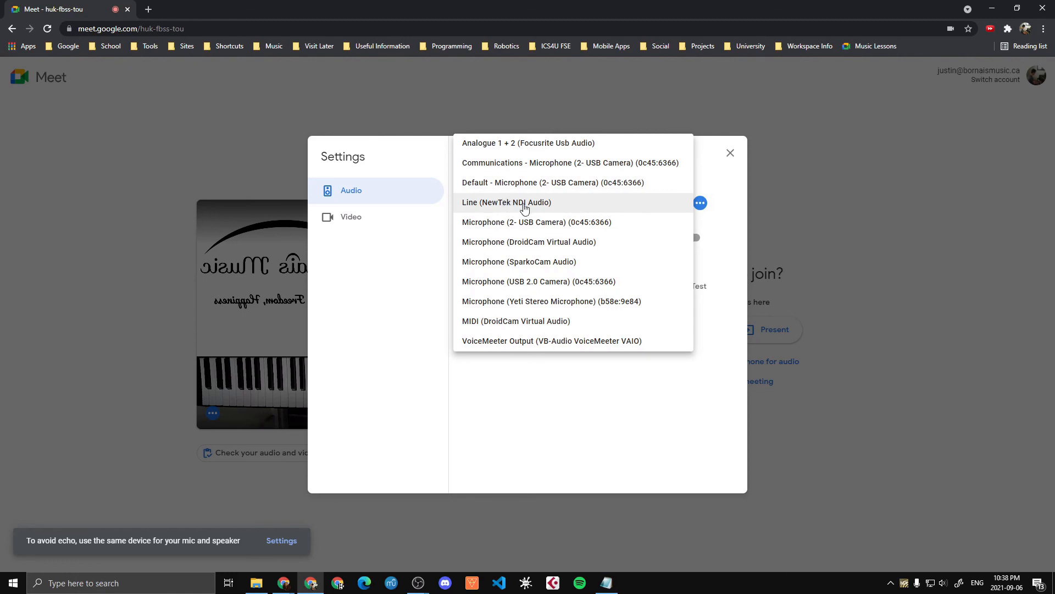
left_click(365, 223)
left_click(519, 206)
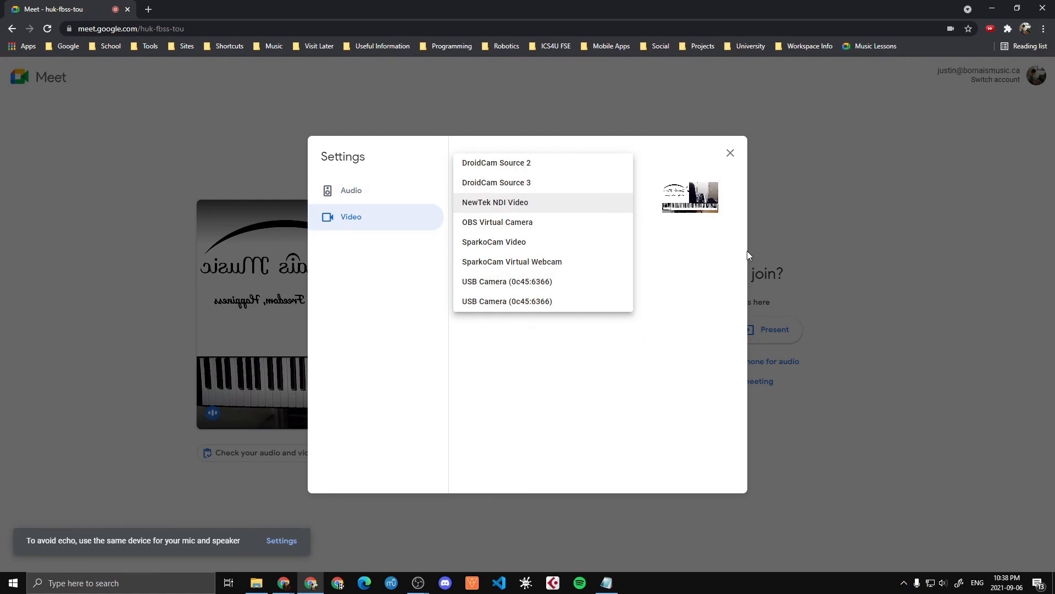
left_click(728, 274)
left_click(731, 153)
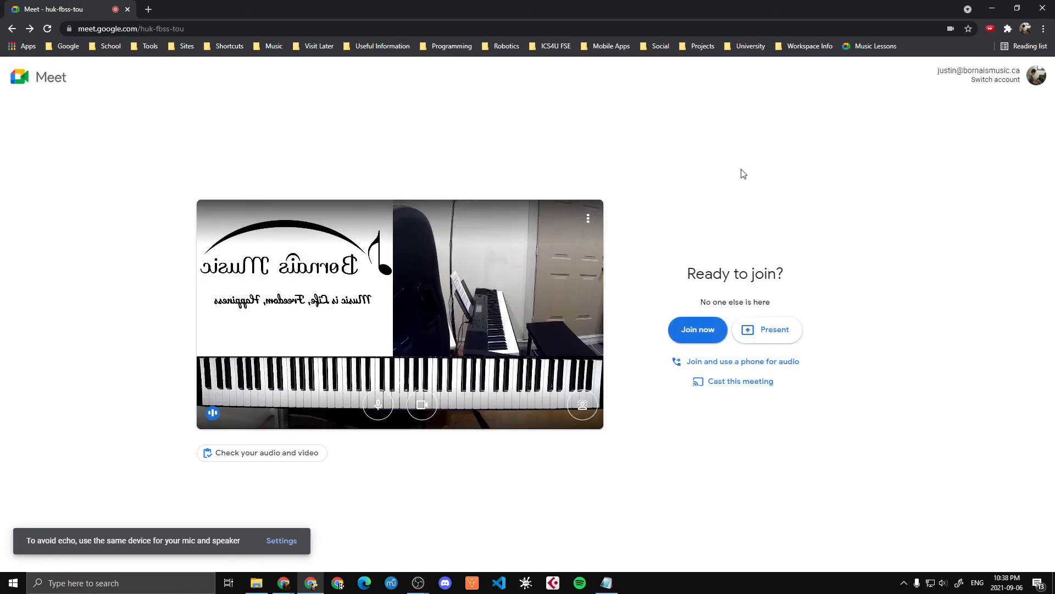